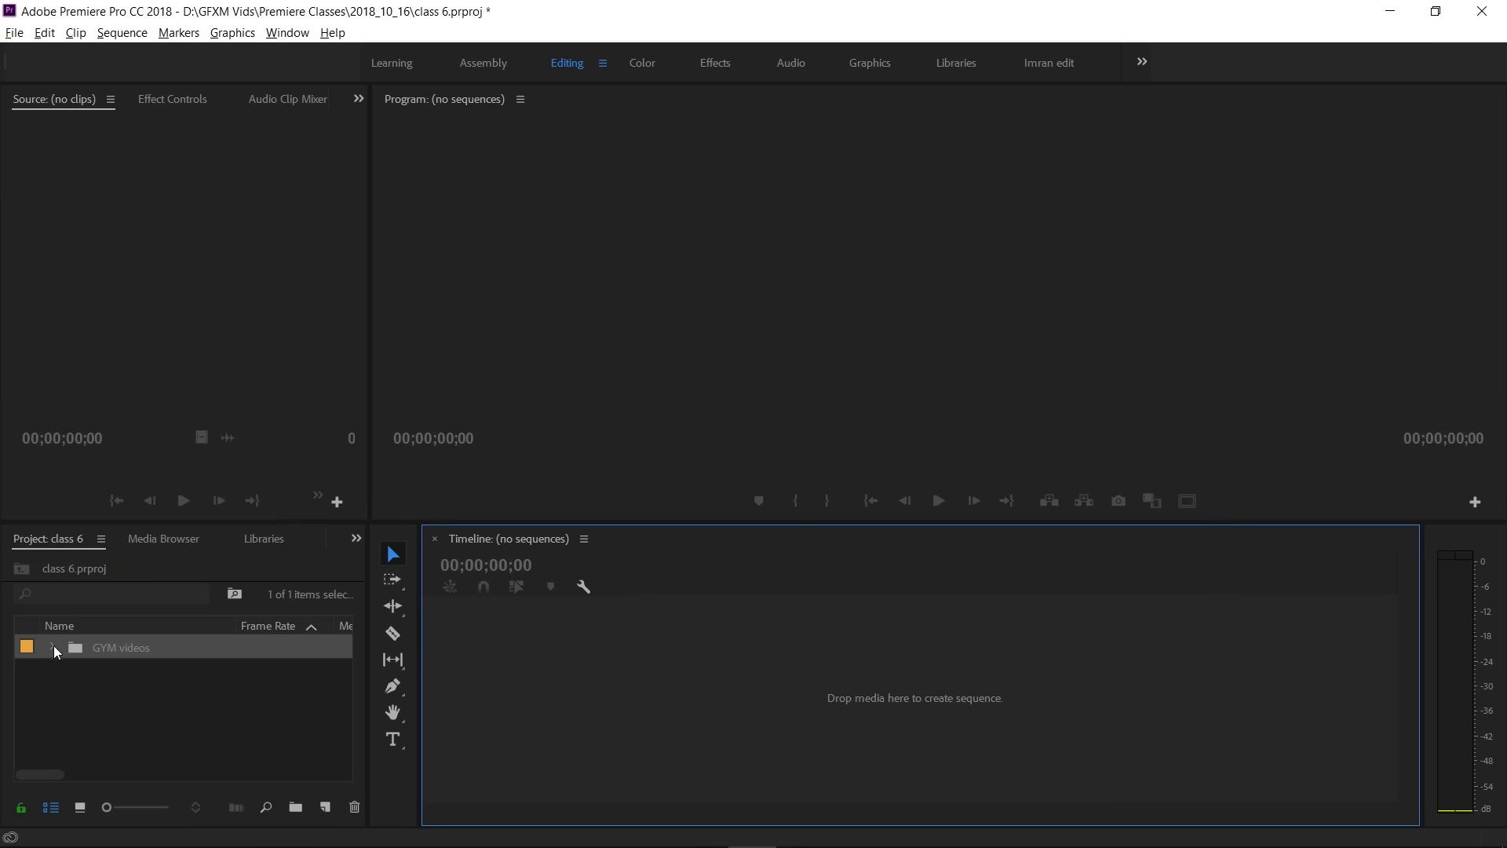
# - Open the GYM videos folder as its own bin and enlarge the panel wider and taller
pyautogui.click(53, 645)
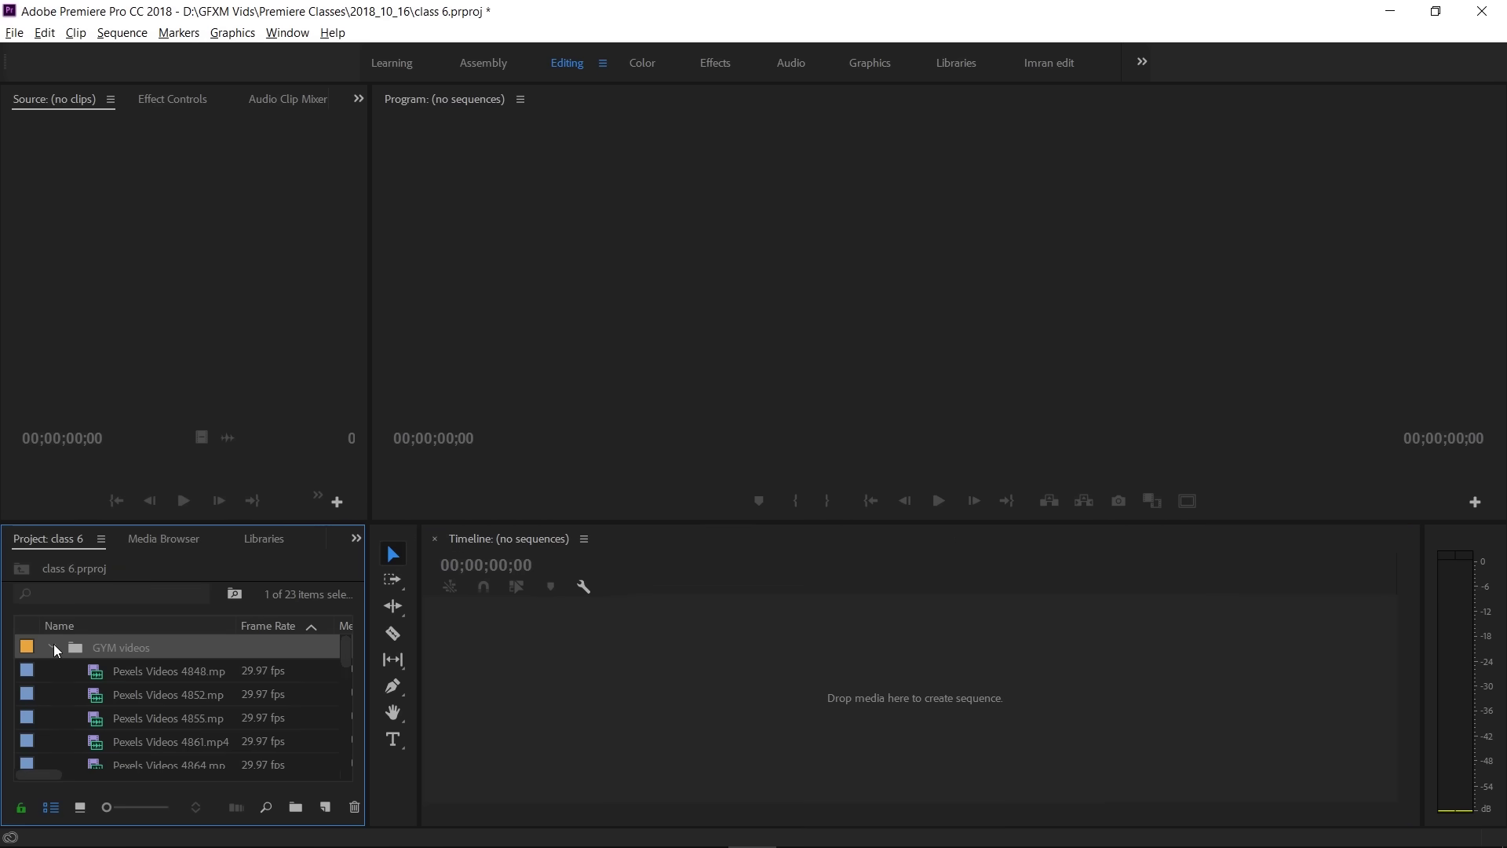
pyautogui.click(53, 647)
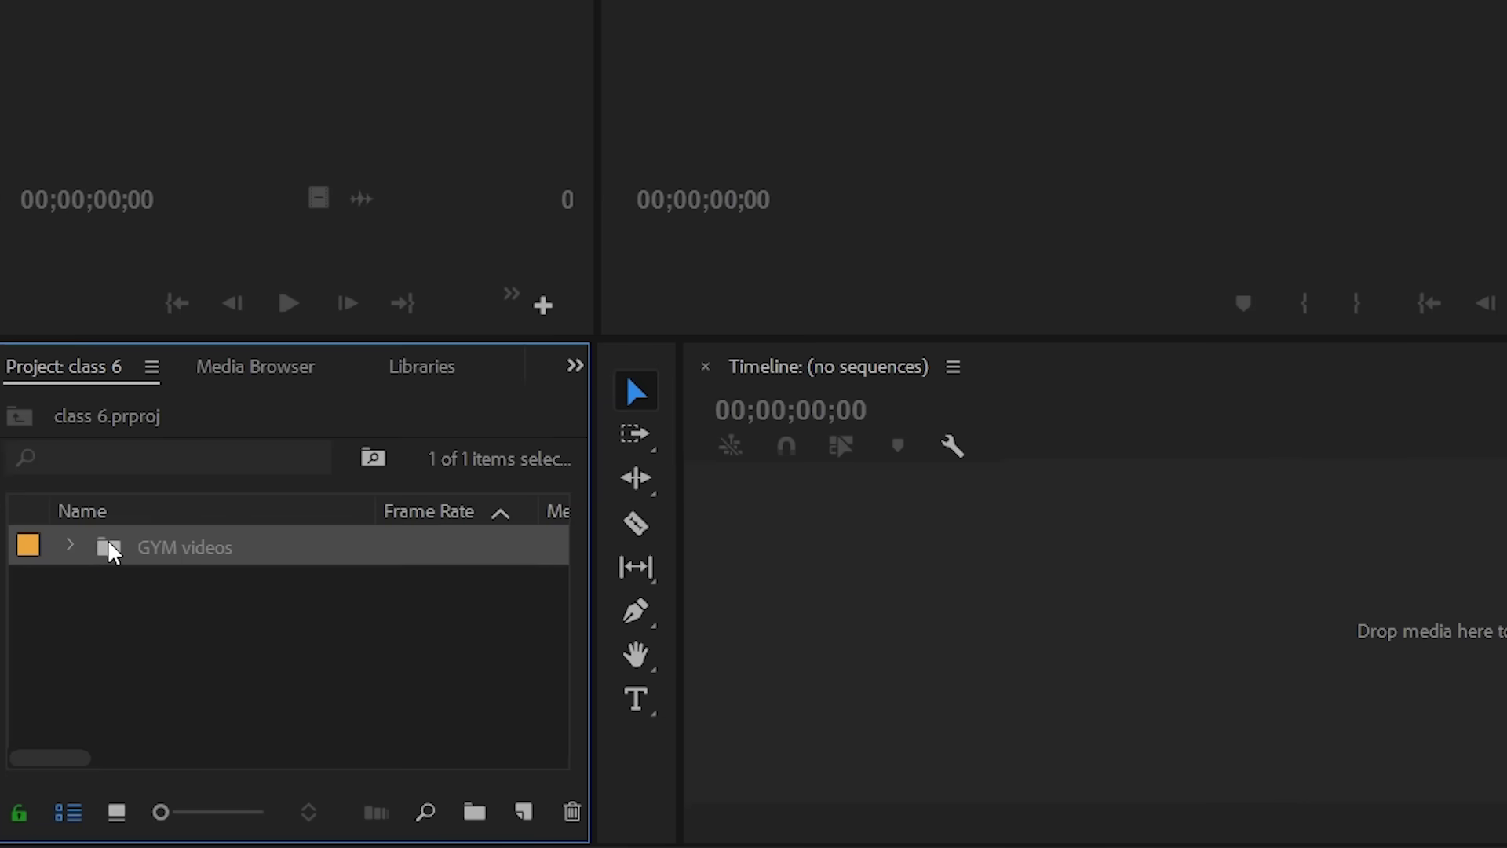
pyautogui.doubleClick(108, 547)
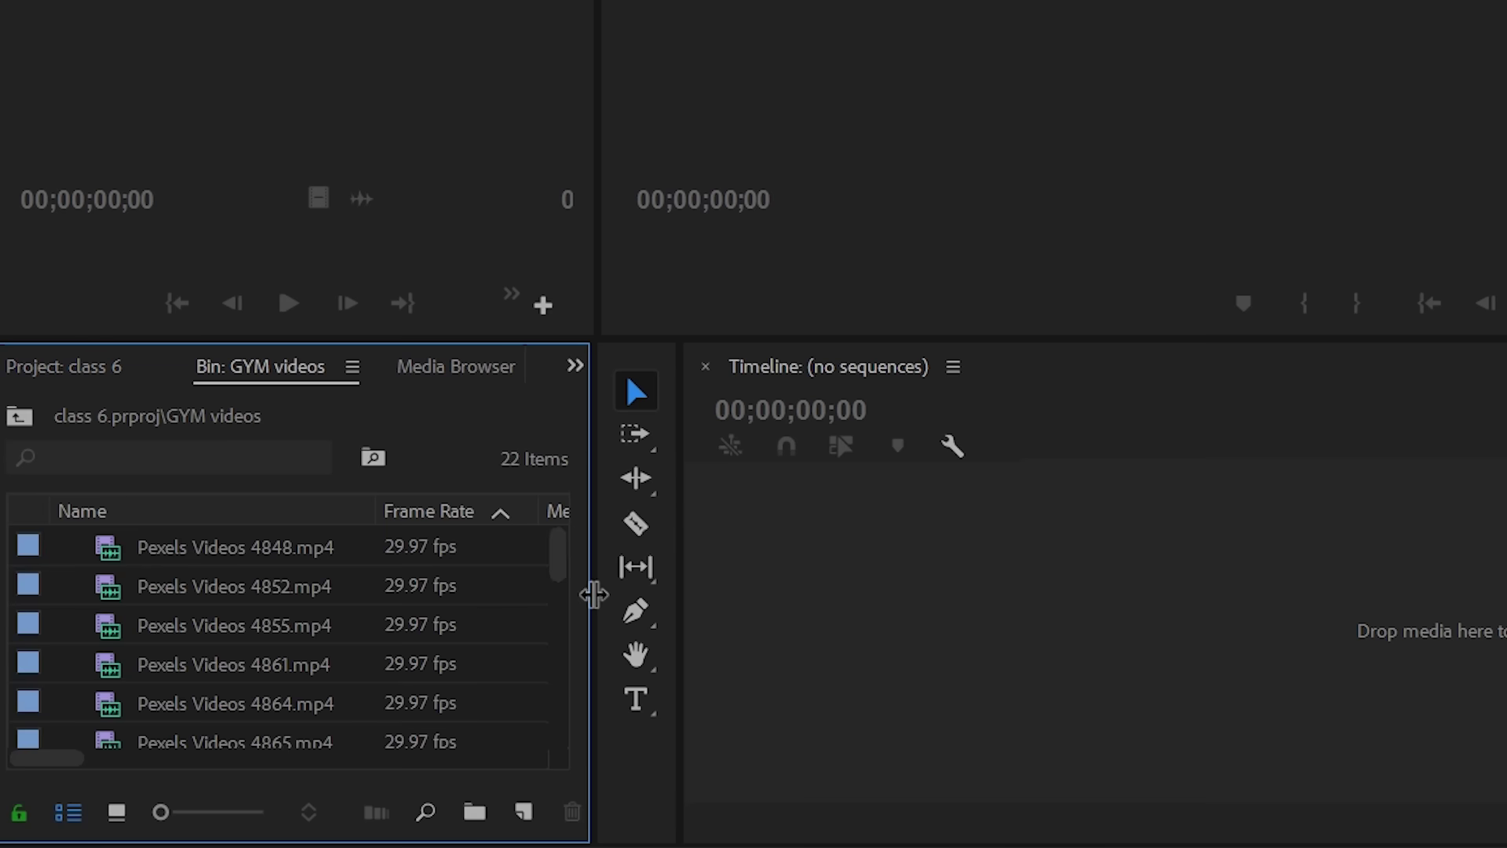
pyautogui.moveTo(592, 592); pyautogui.dragTo(817, 592)
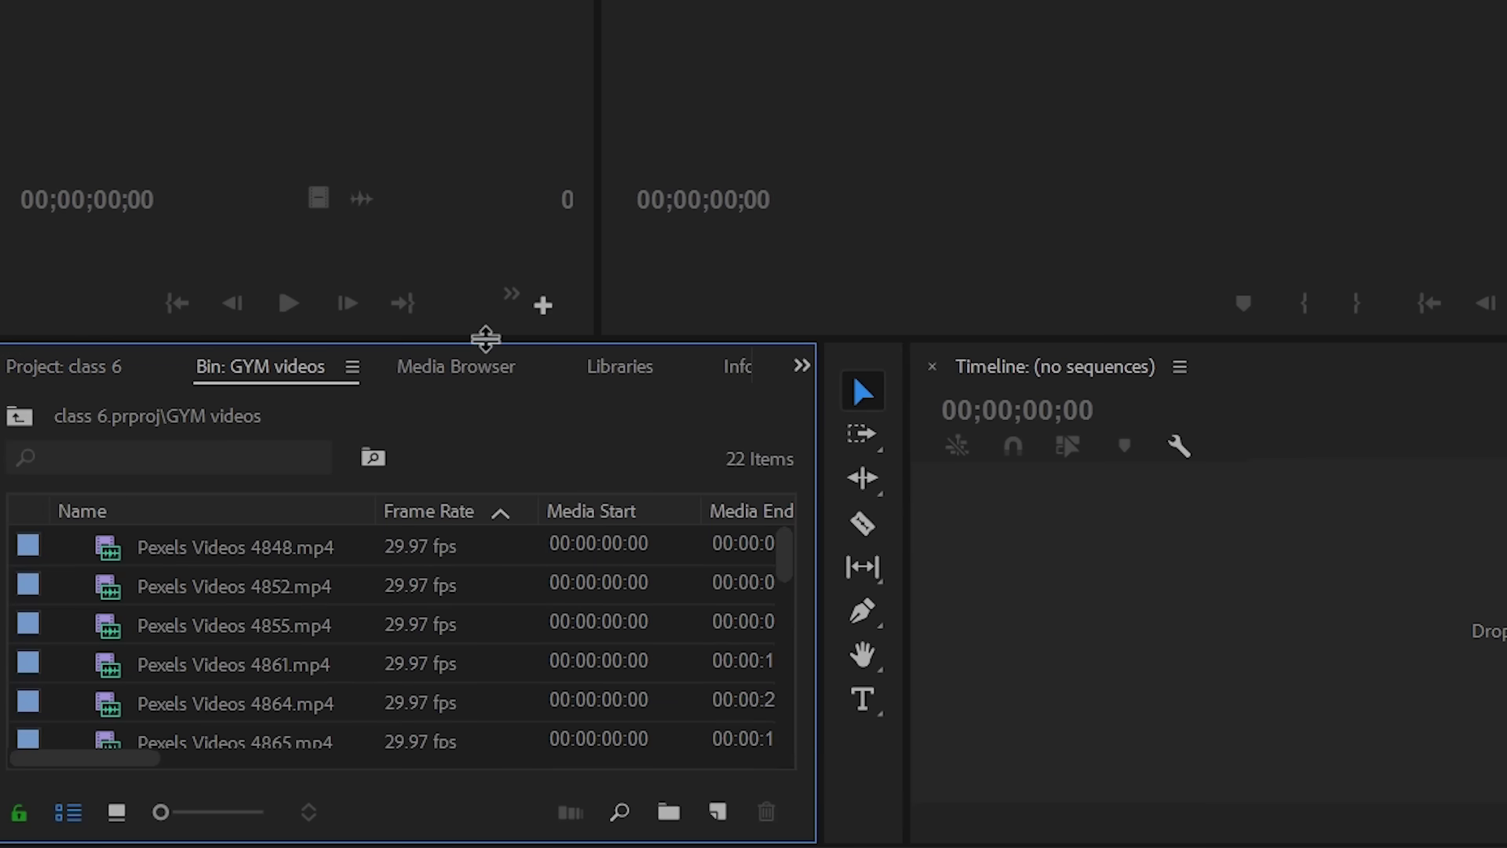
pyautogui.moveTo(486, 340); pyautogui.dragTo(486, 117)
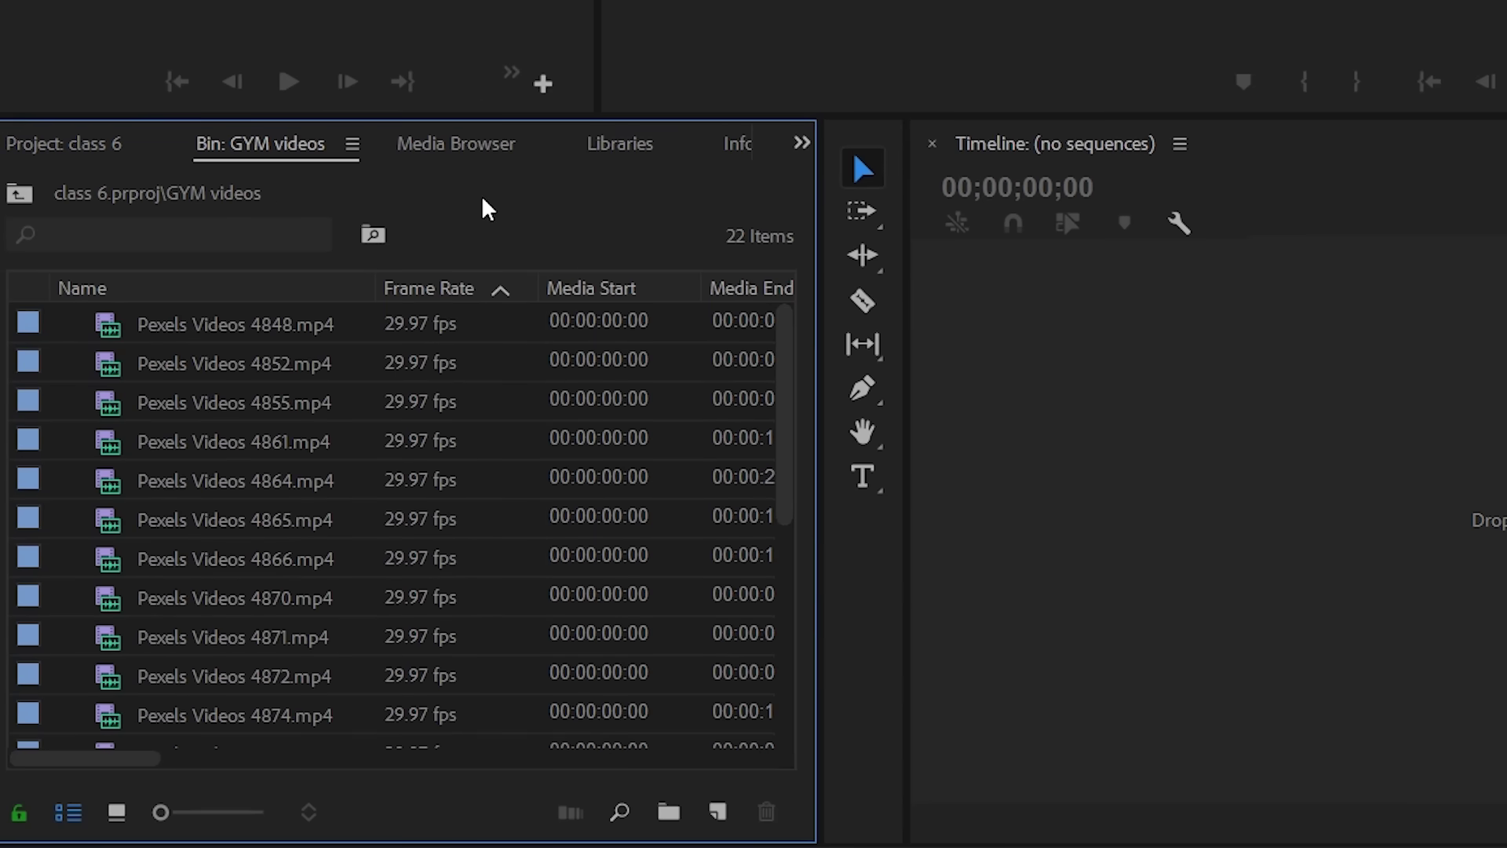
# - Switch the bin to Icon View and select clips Pexels Videos 4852 and 4855
pyautogui.click(117, 812)
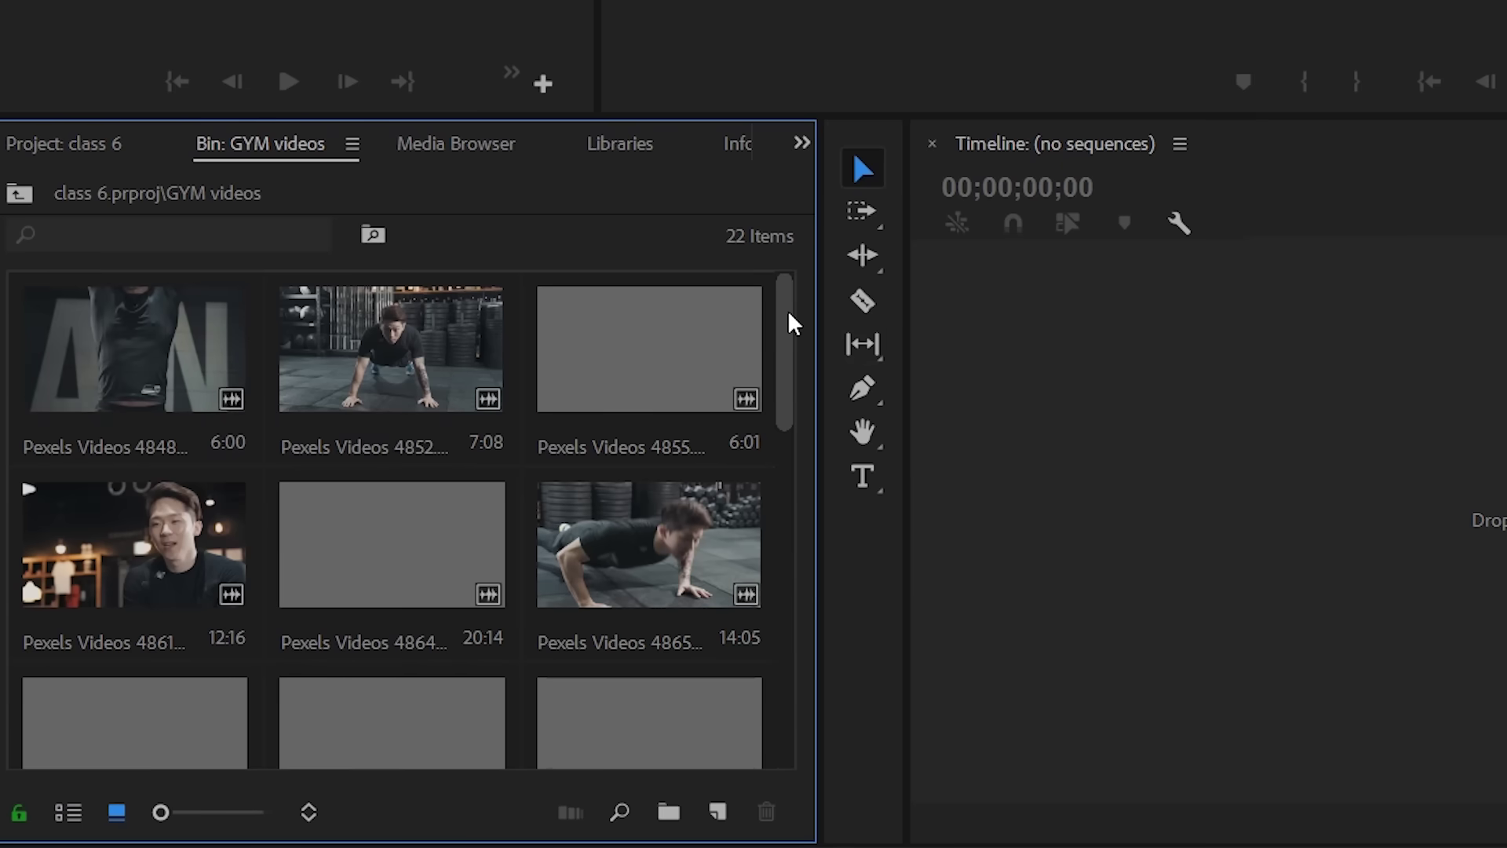
pyautogui.moveTo(789, 313)
pyautogui.mouseDown()
pyautogui.moveTo(789, 403)
pyautogui.moveTo(788, 303)
pyautogui.mouseUp()
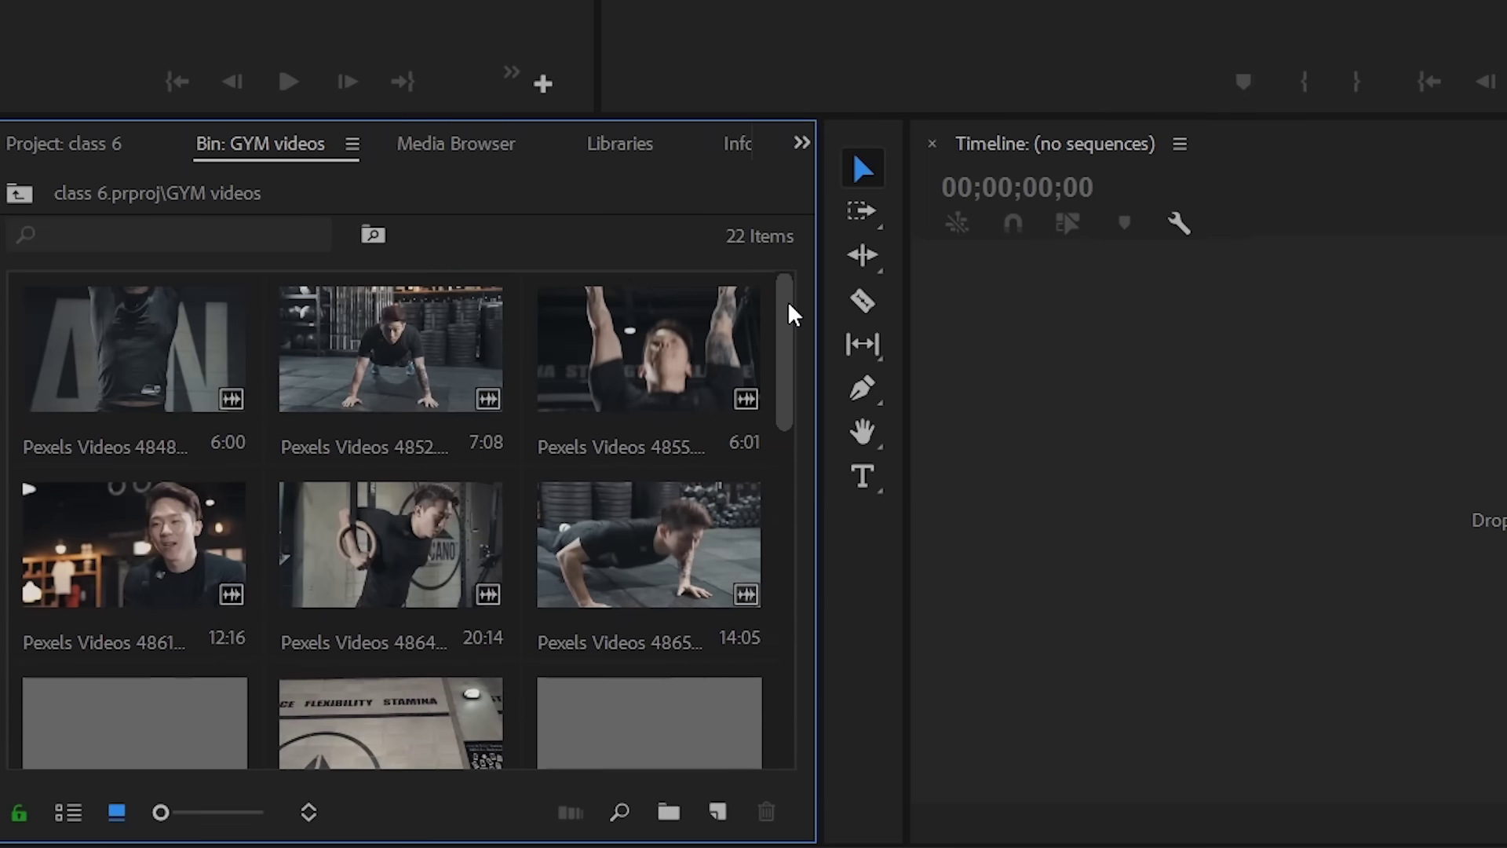
pyautogui.click(390, 365)
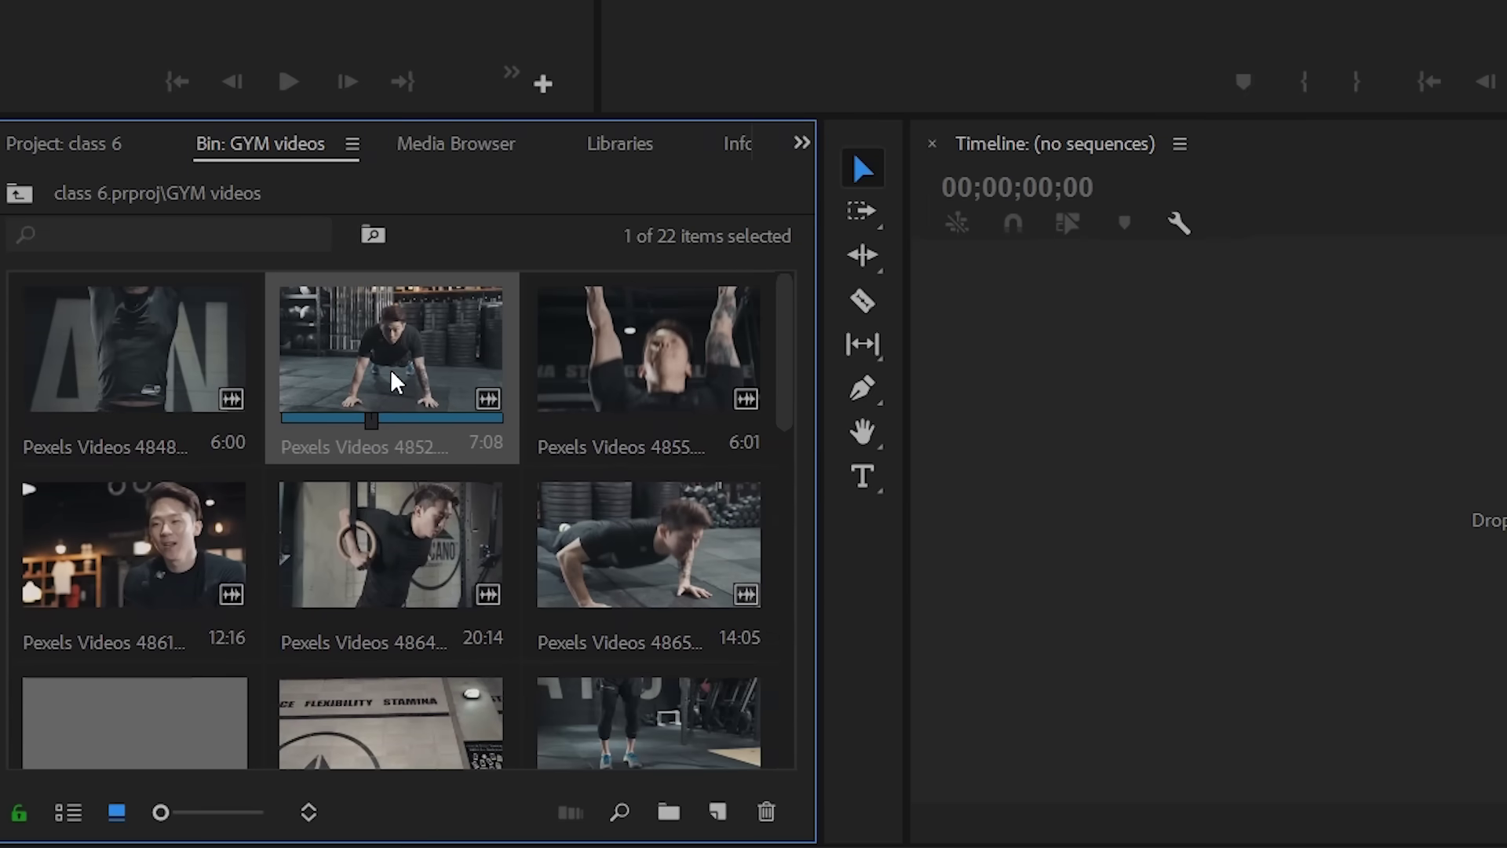
pyautogui.click(736, 361)
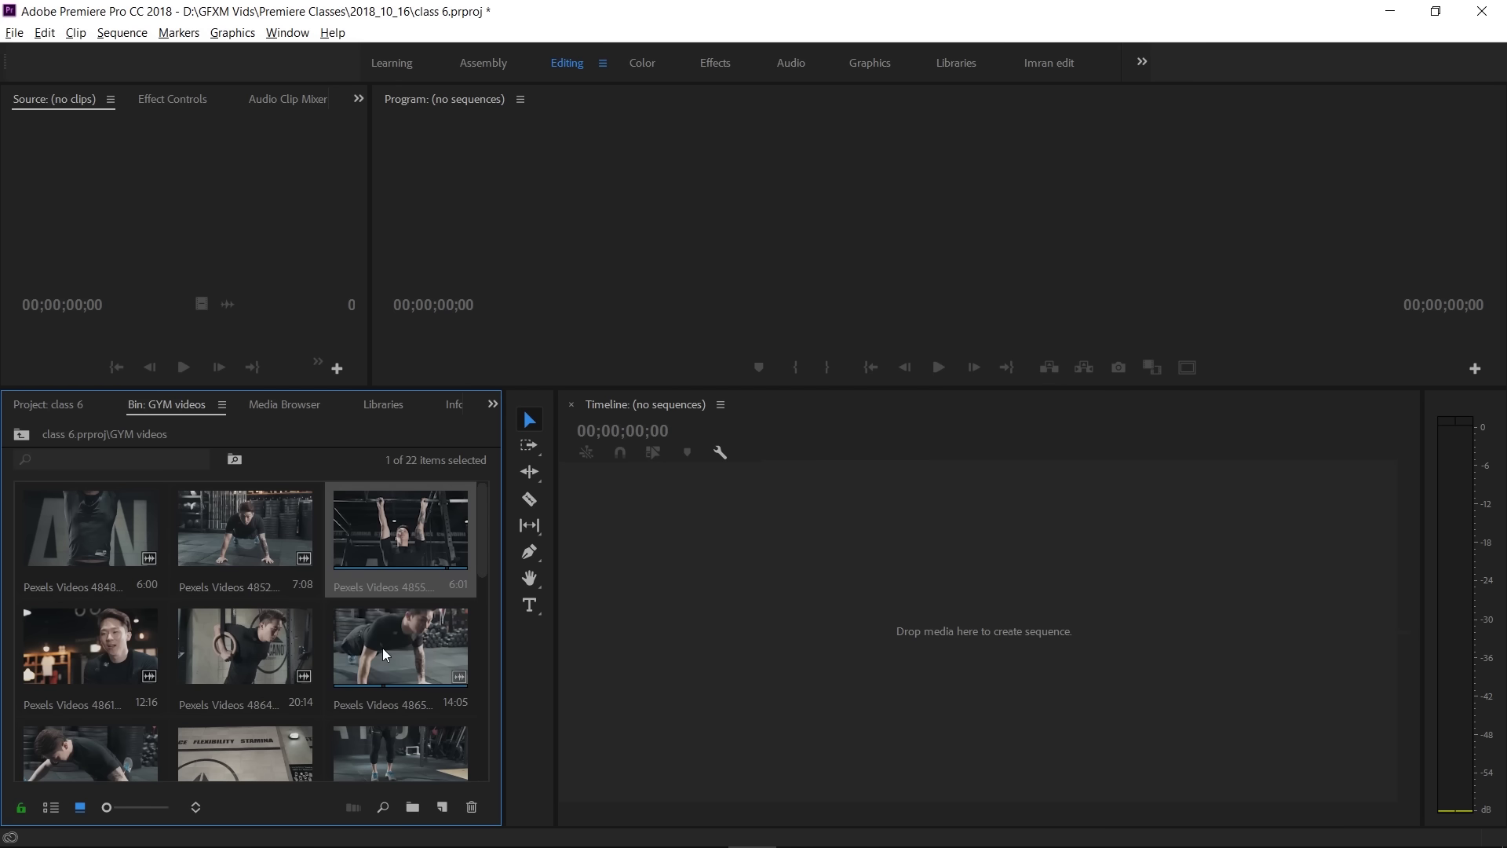
# - Load Pexels Videos 4871.mp4 in an enlarged Source Monitor and return to its start
pyautogui.doubleClick(401, 754)
pyautogui.moveTo(371, 386); pyautogui.dragTo(453, 500)
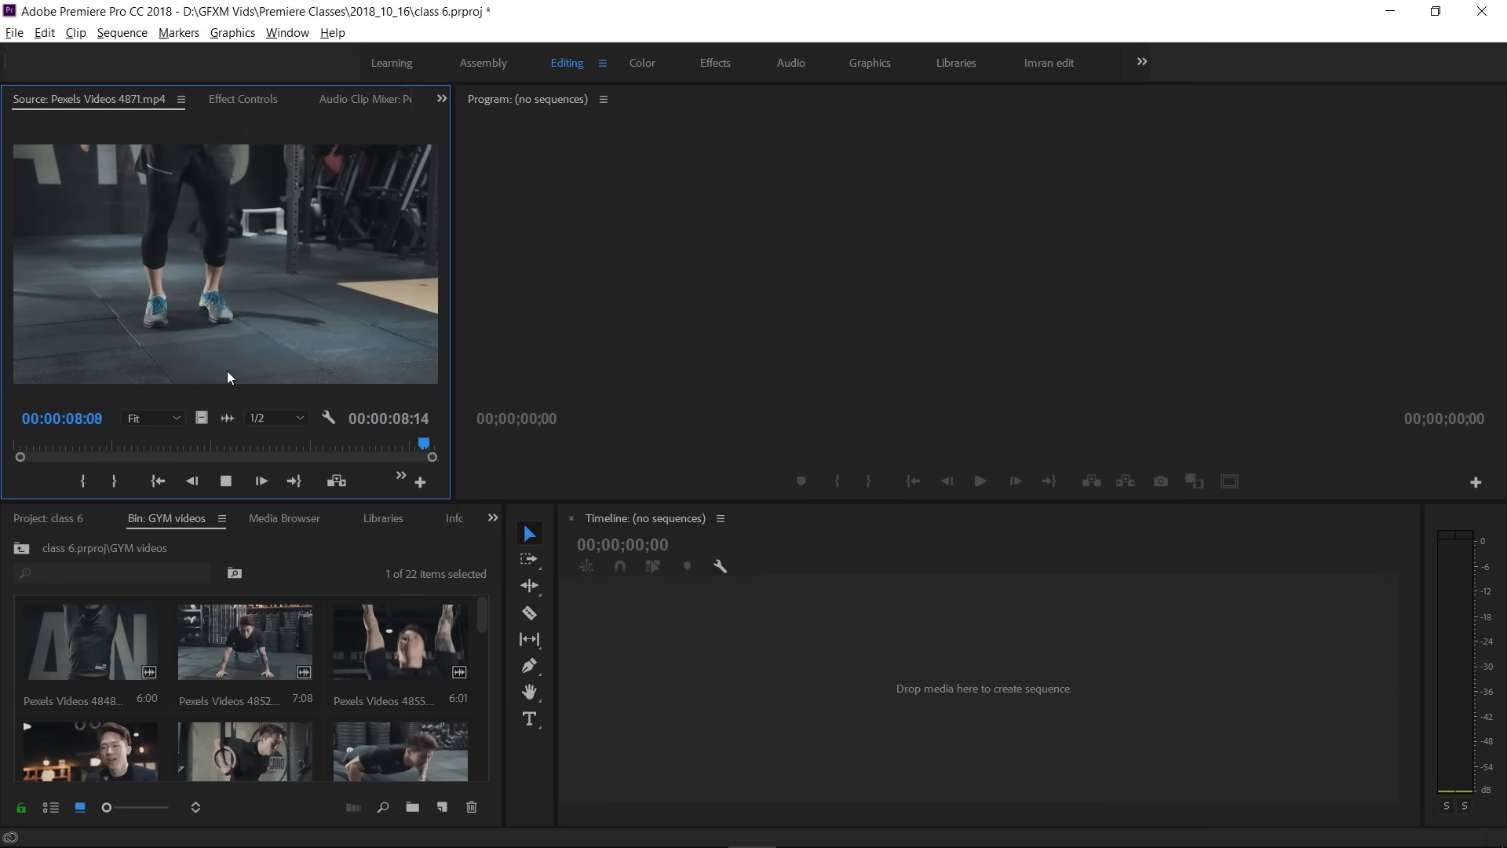
pyautogui.click(228, 483)
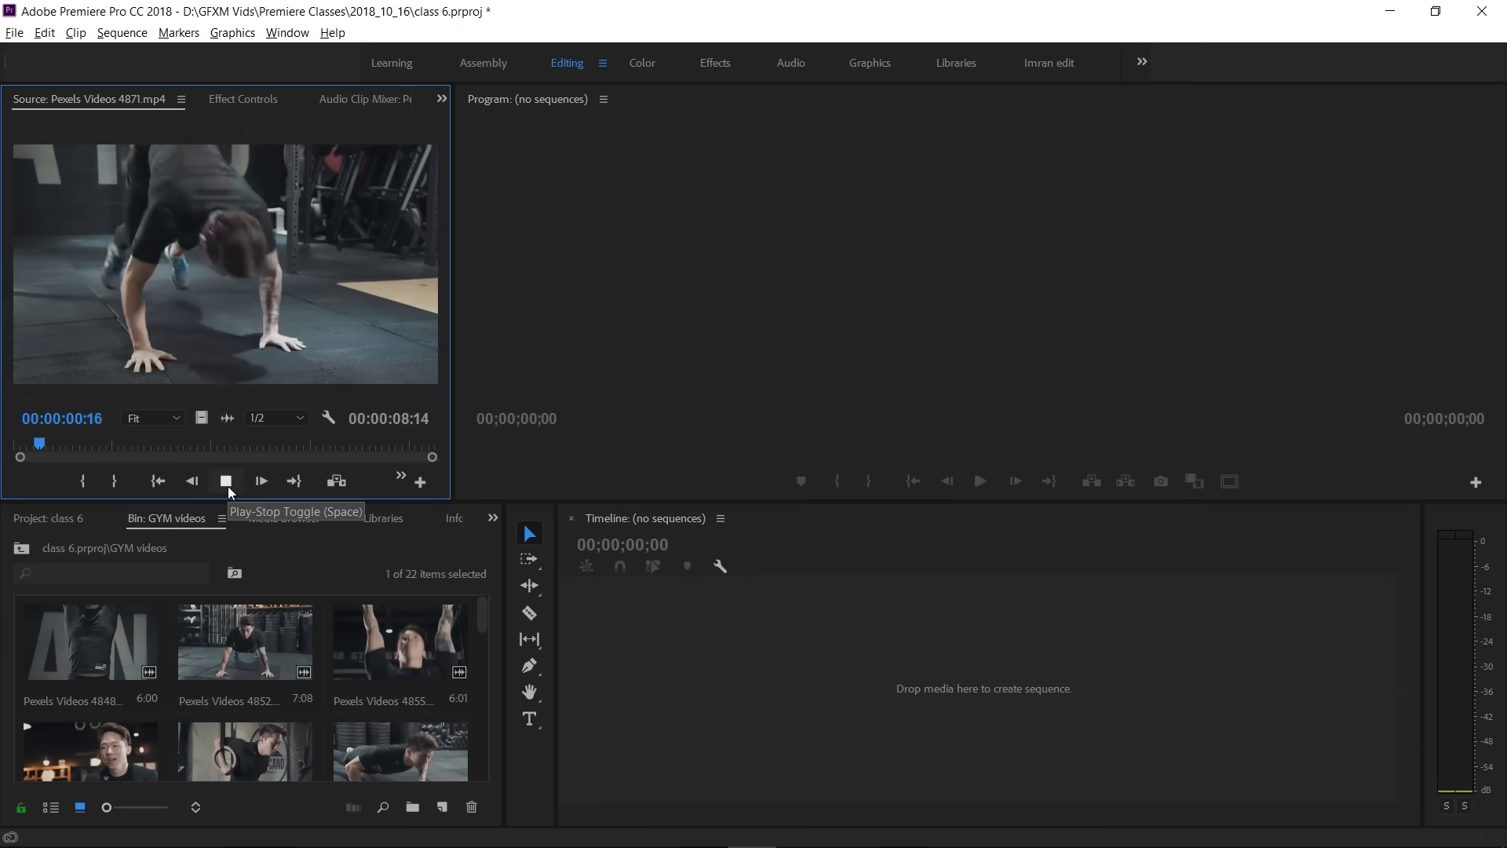
pyautogui.click(111, 449)
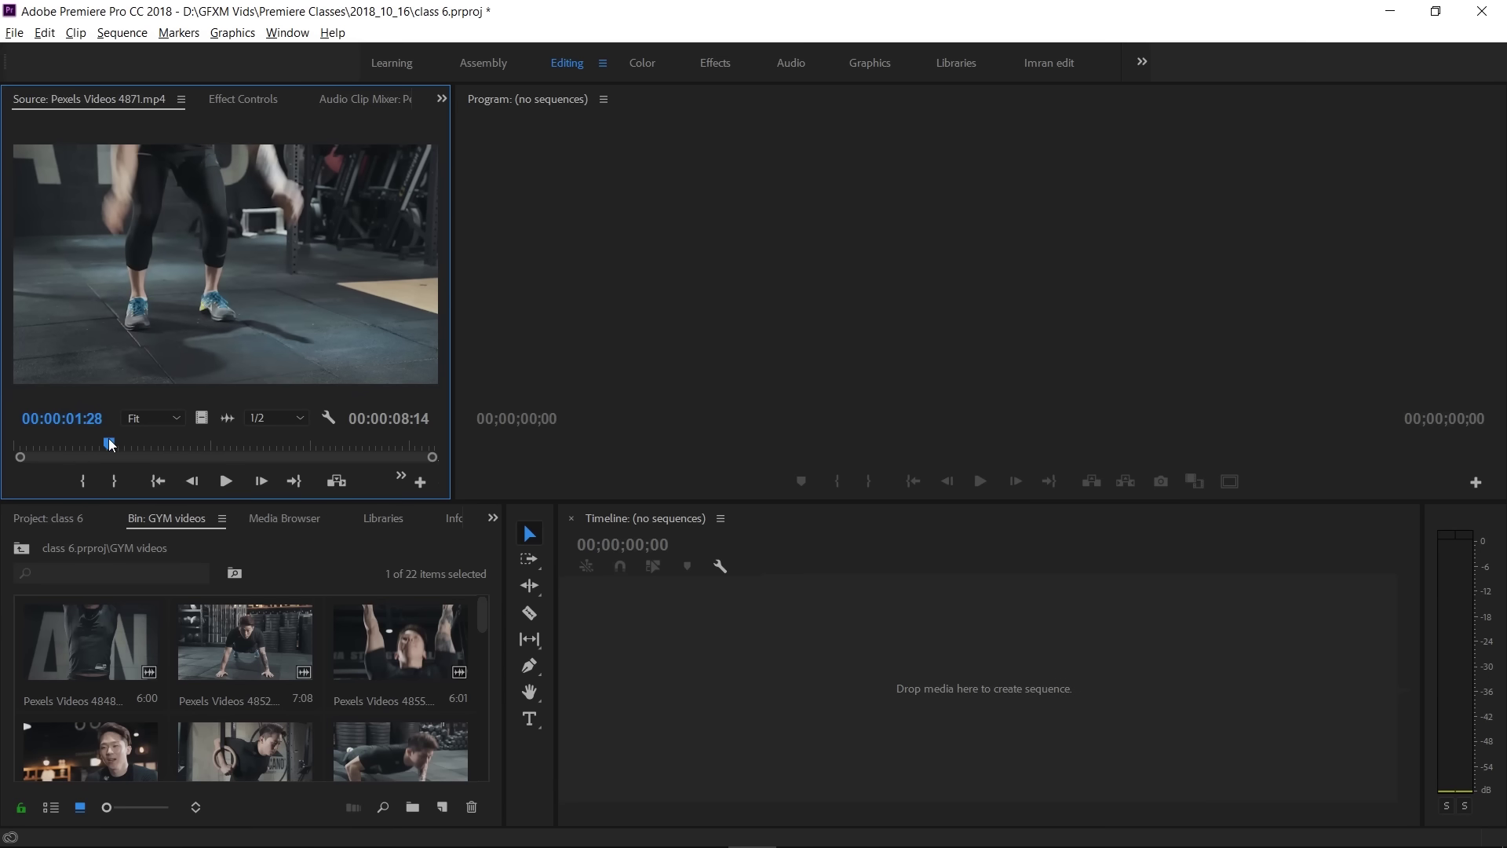
pyautogui.moveTo(109, 445); pyautogui.dragTo(24, 443)
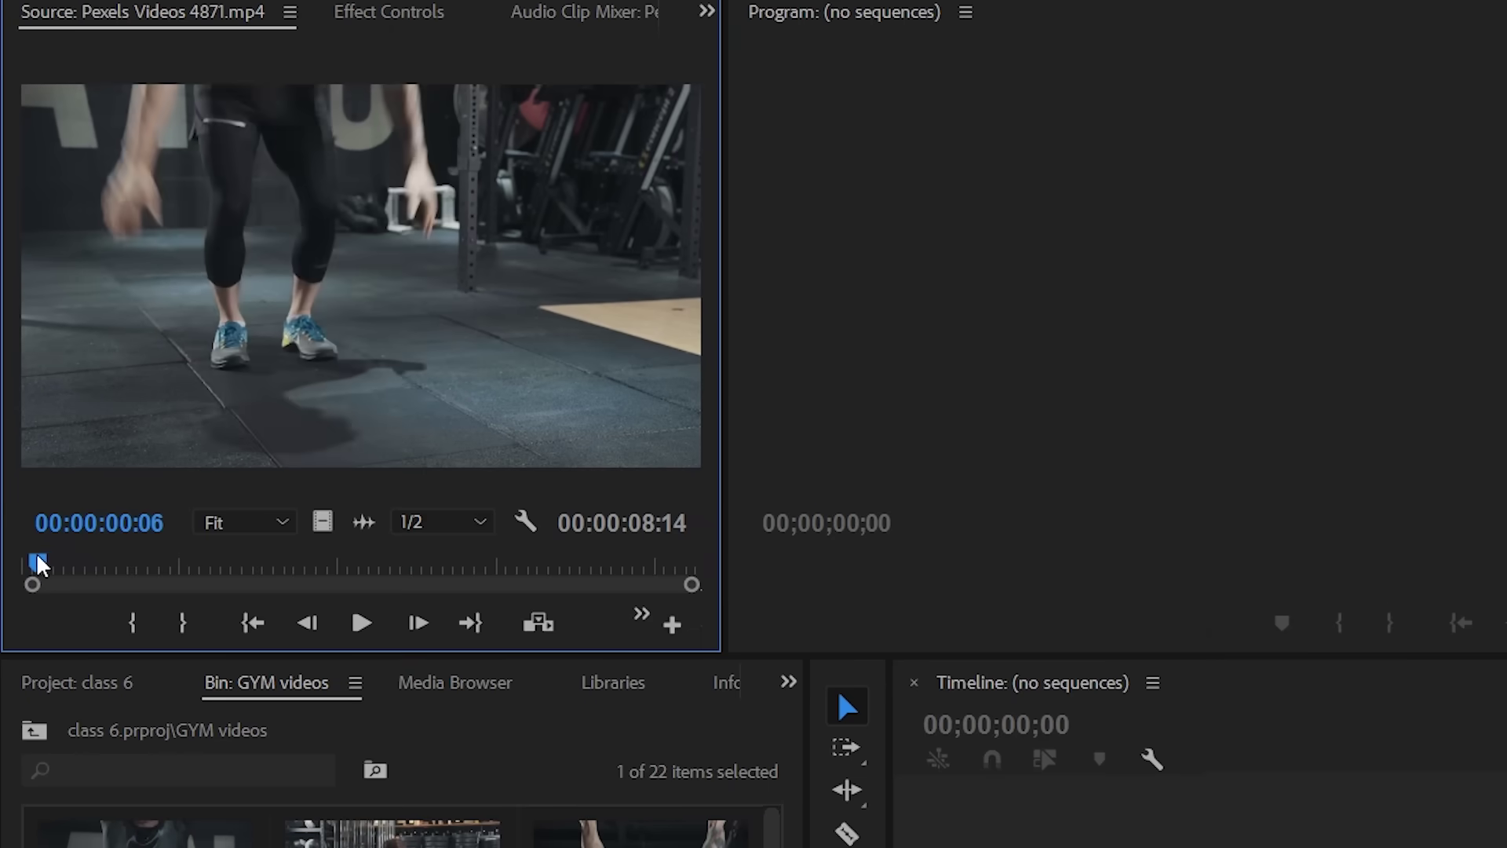
pyautogui.moveTo(38, 563); pyautogui.dragTo(17, 564)
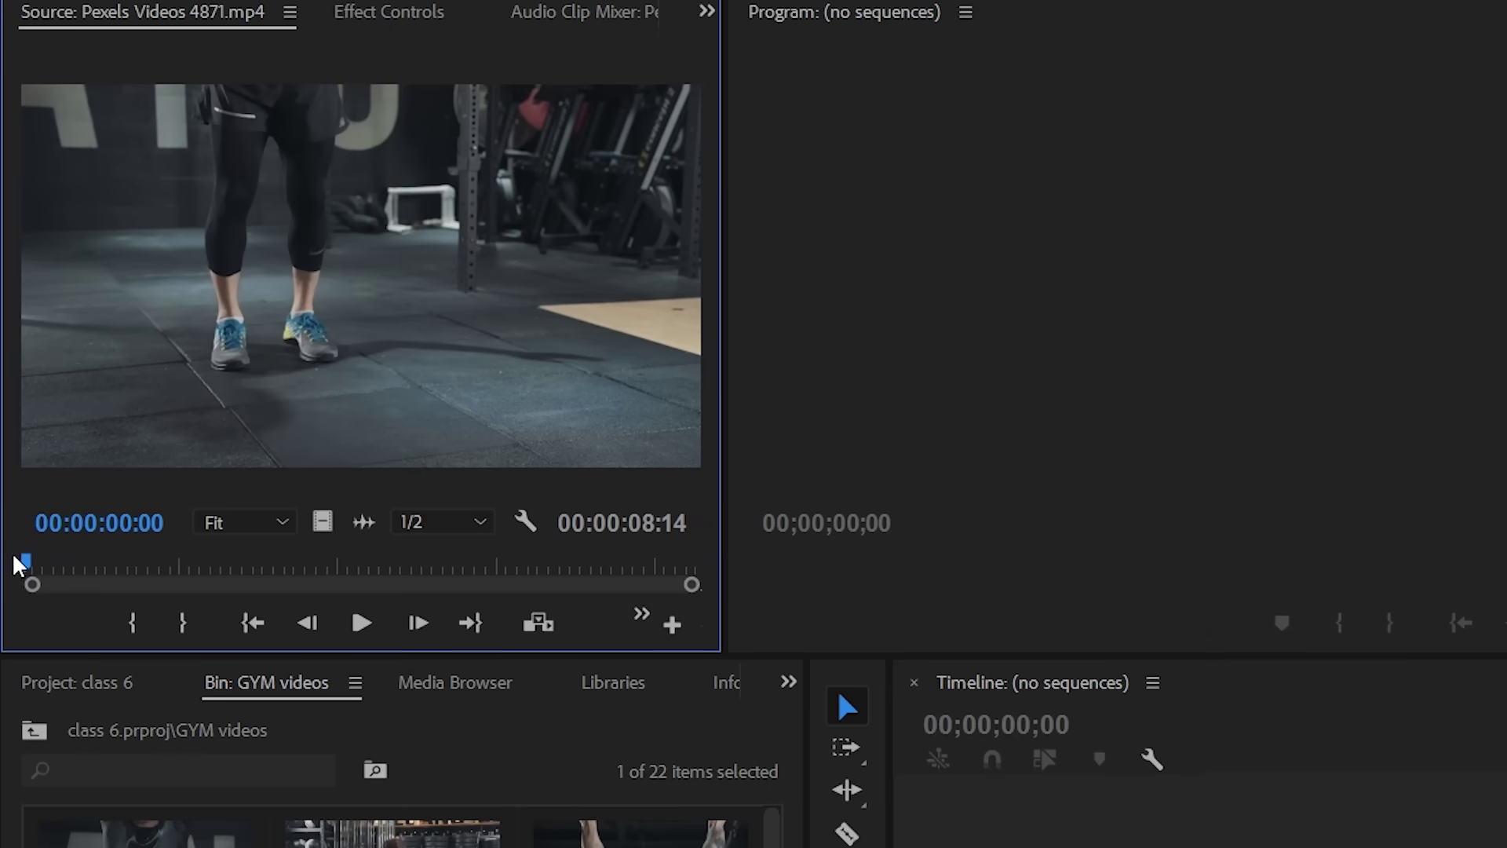
# - Mark In at 00:00 and Out at 00:00:02:03 on Pexels Videos 4871
pyautogui.click(139, 626)
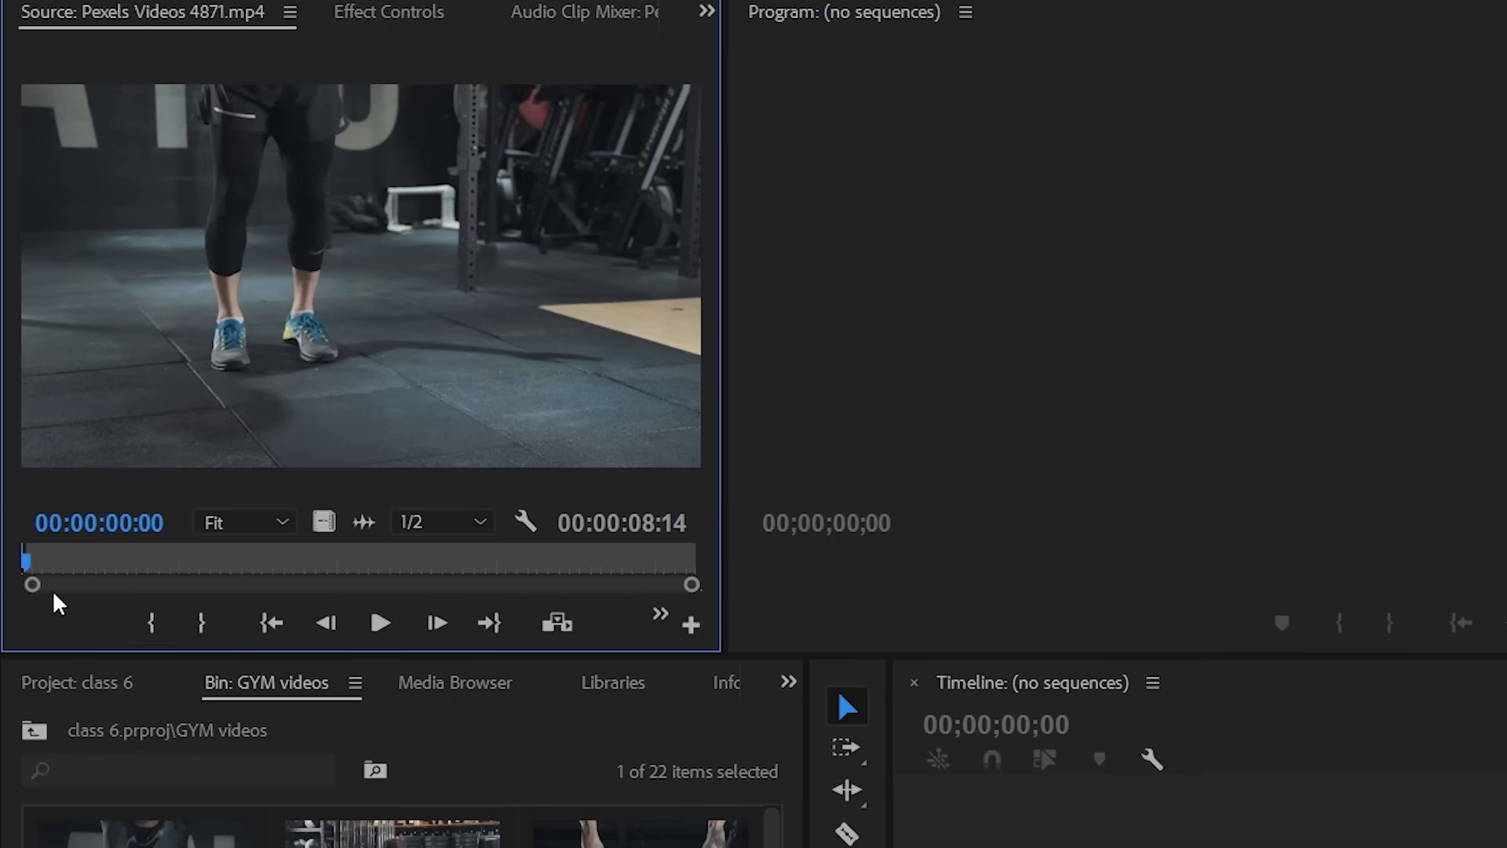
pyautogui.press('space')
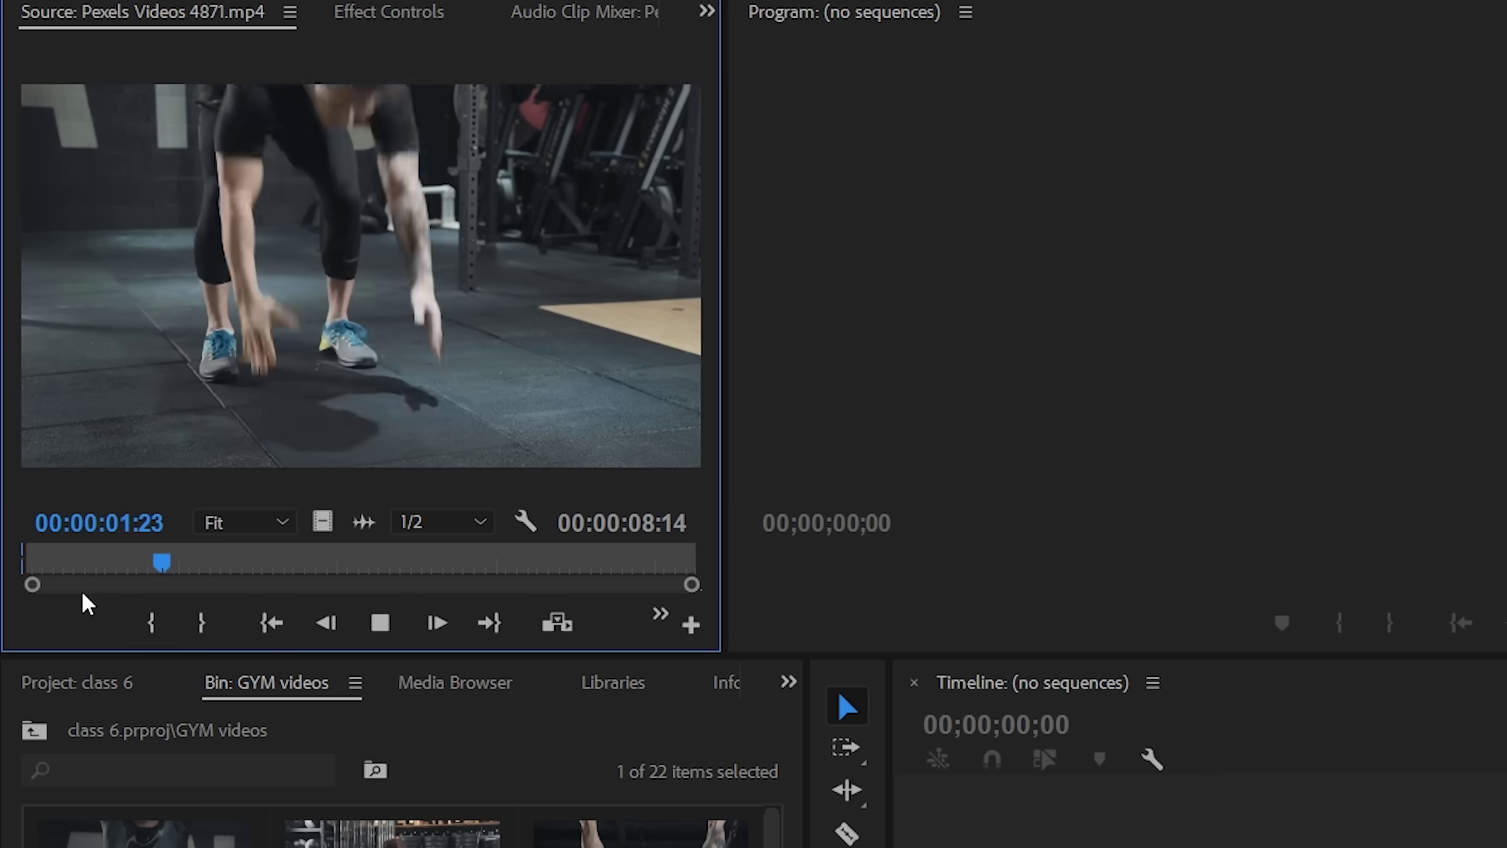
pyautogui.press('space')
pyautogui.click(202, 626)
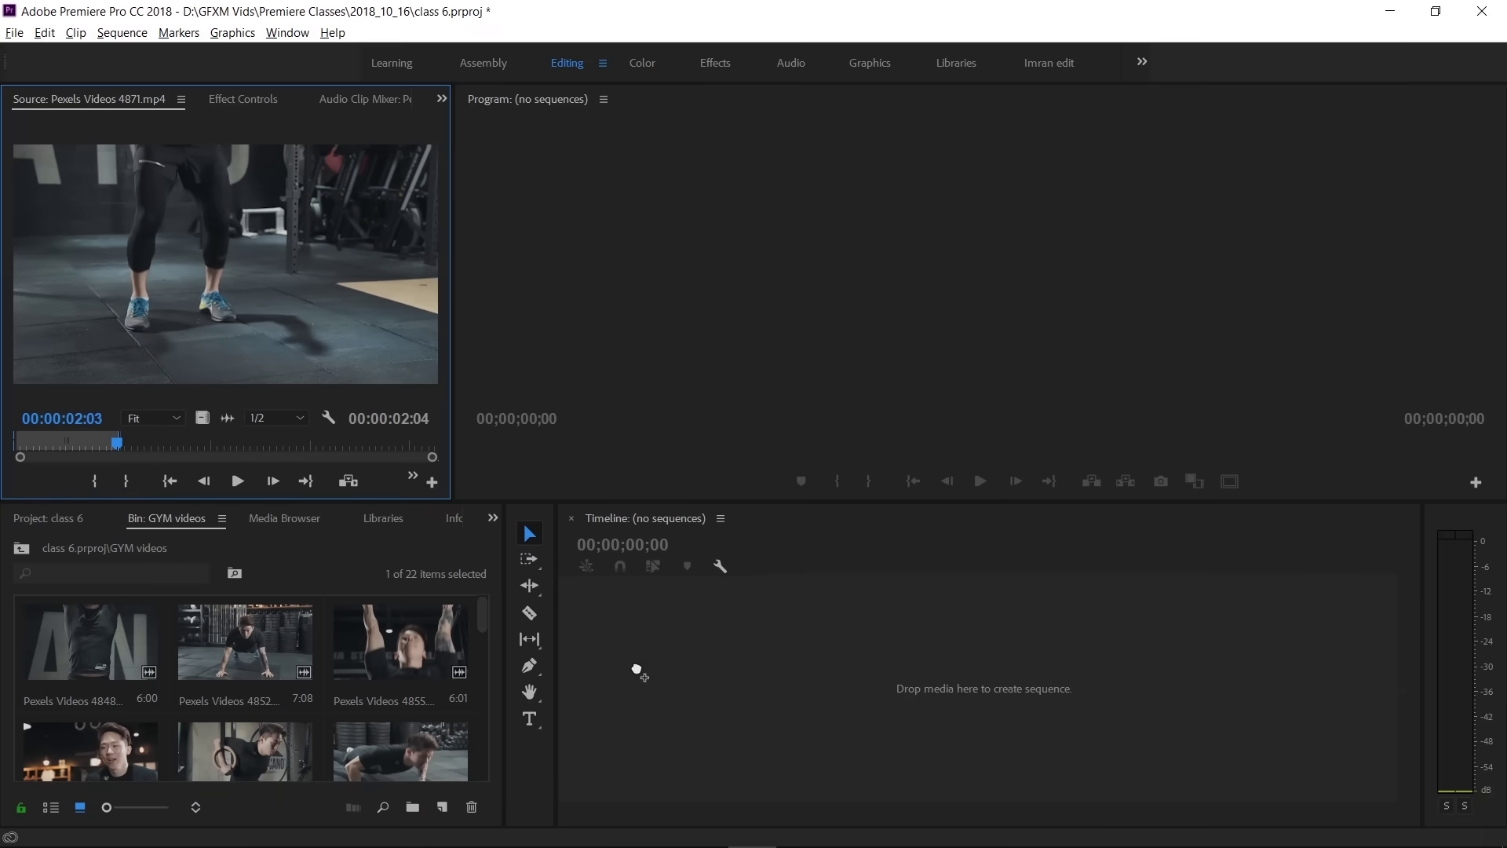
# - Drag the trimmed clip into the Timeline to create the sequence, zoom to fit, and play it
pyautogui.moveTo(636, 643); pyautogui.dragTo(634, 669)
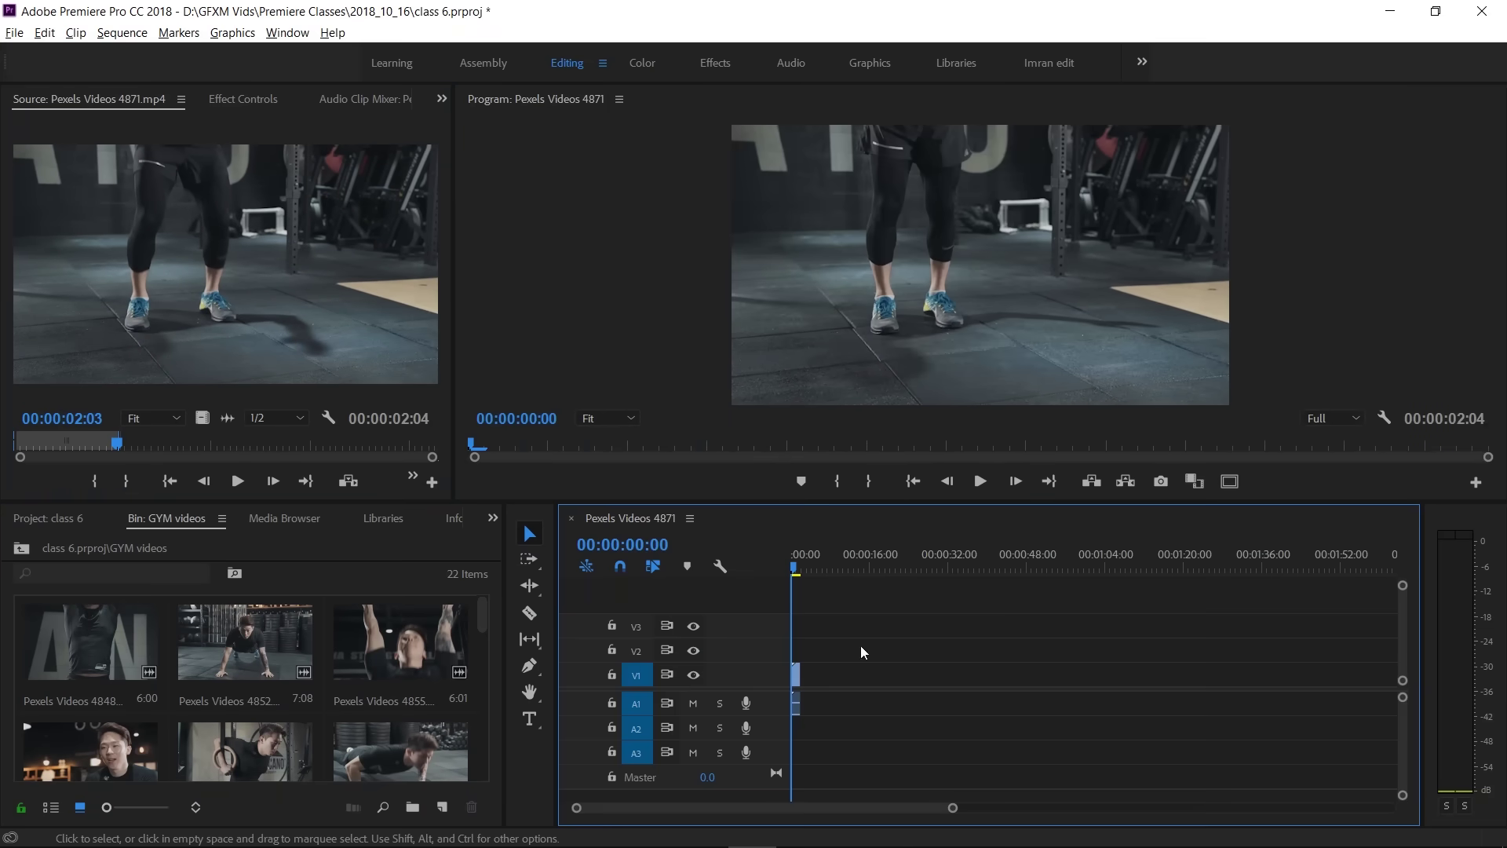
pyautogui.press('=')
pyautogui.press('=')
pyautogui.press('=')
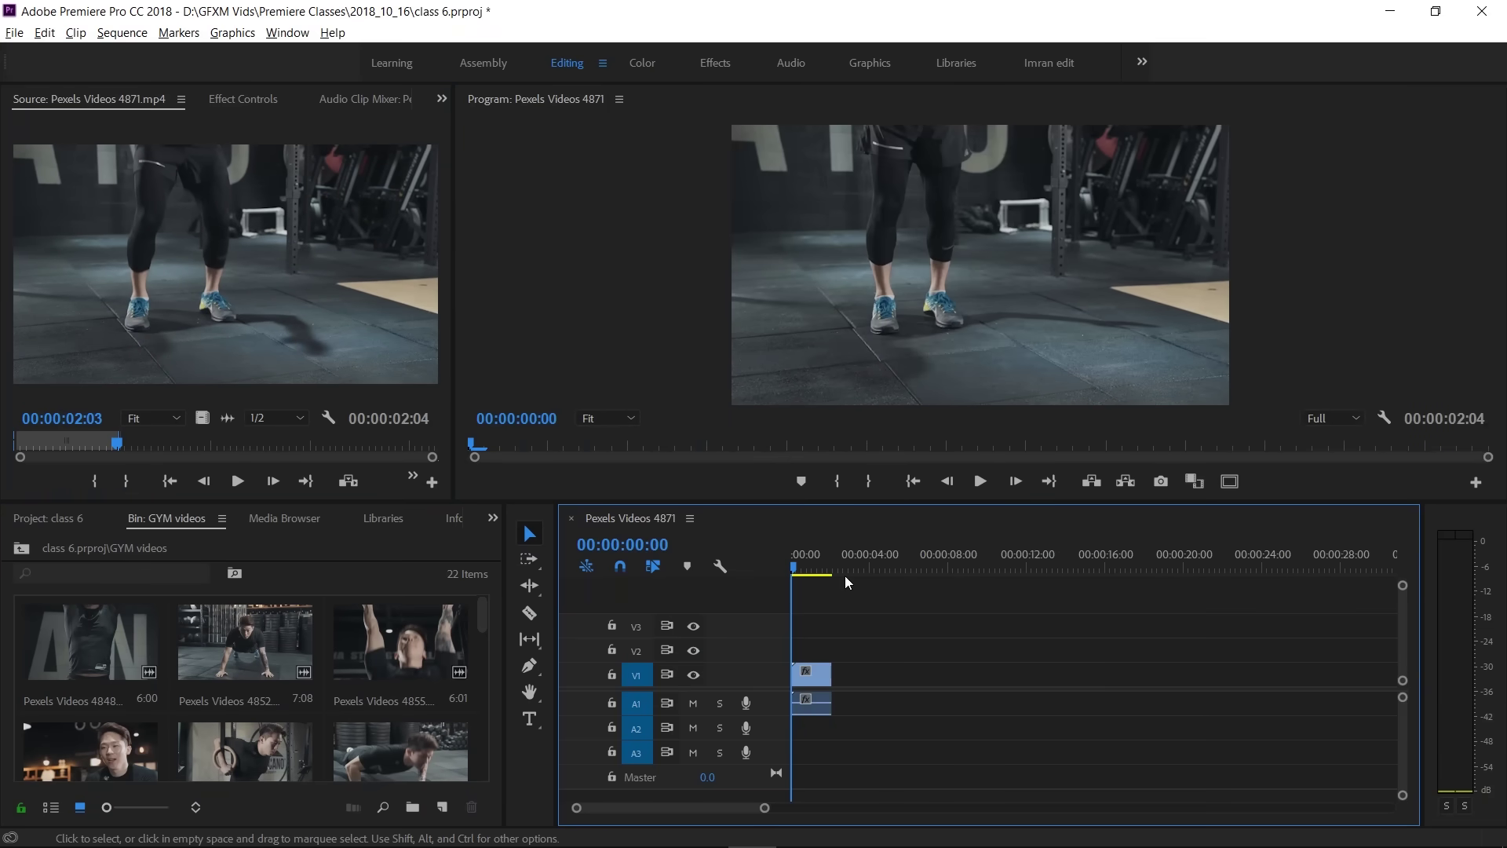
pyautogui.press('space')
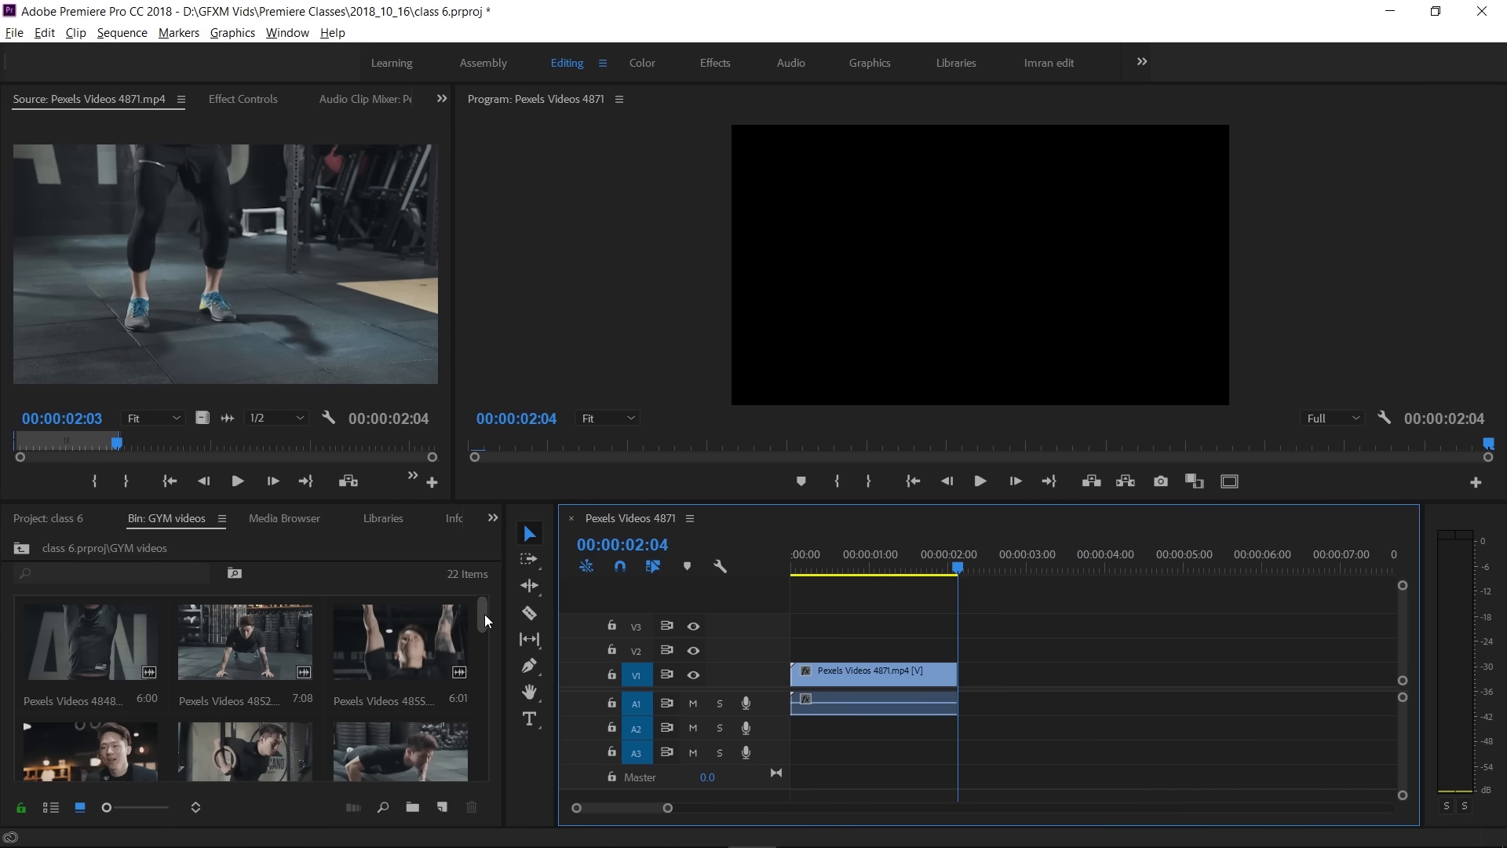
pyautogui.moveTo(483, 613); pyautogui.dragTo(484, 624)
# - Load Pexels Videos 4865.mp4 in the Source Monitor and preview its first second
pyautogui.click(374, 708)
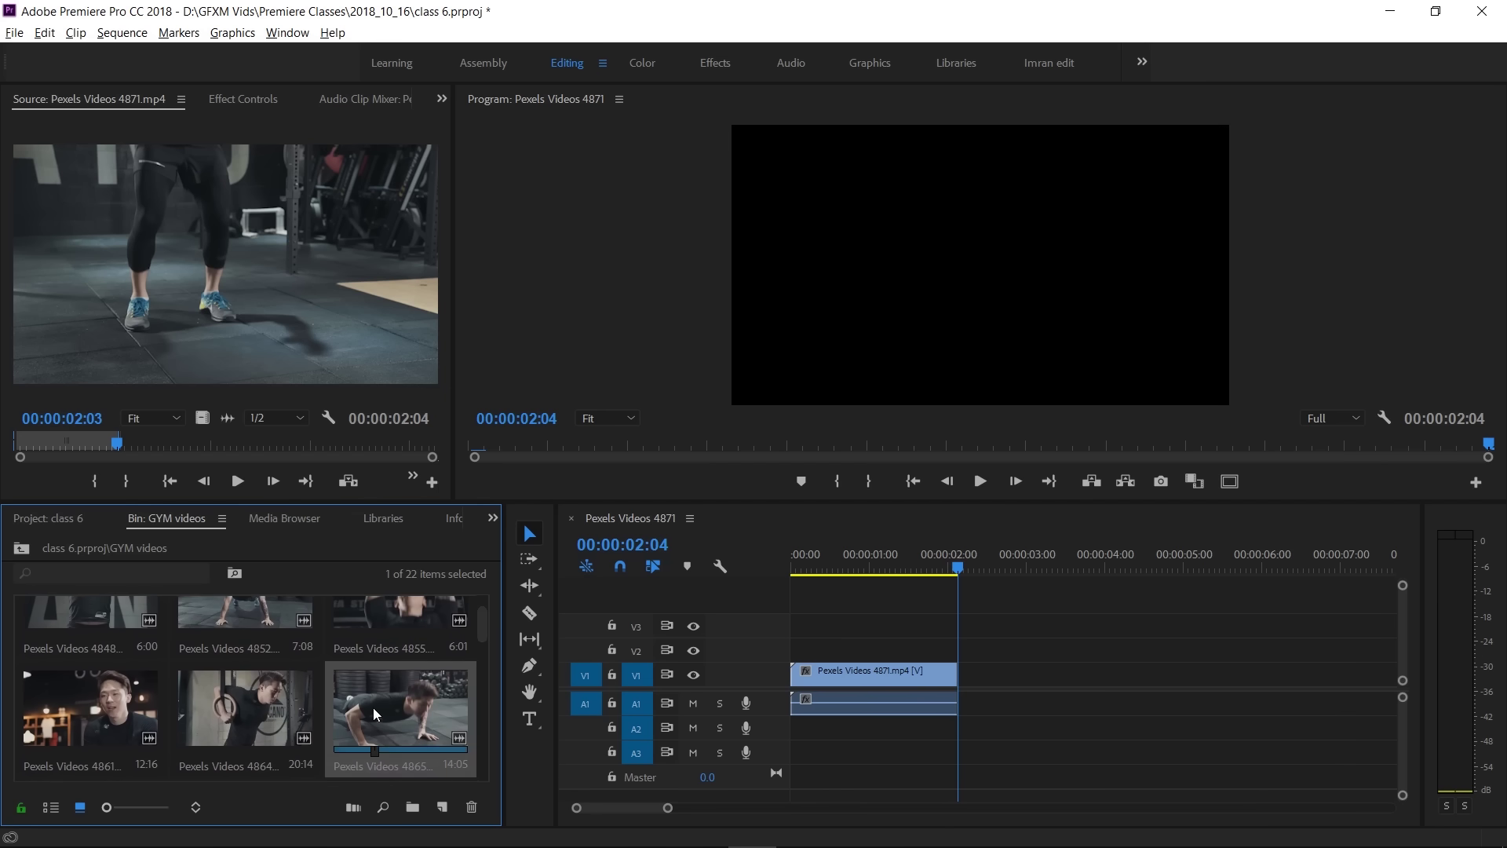
pyautogui.doubleClick(391, 708)
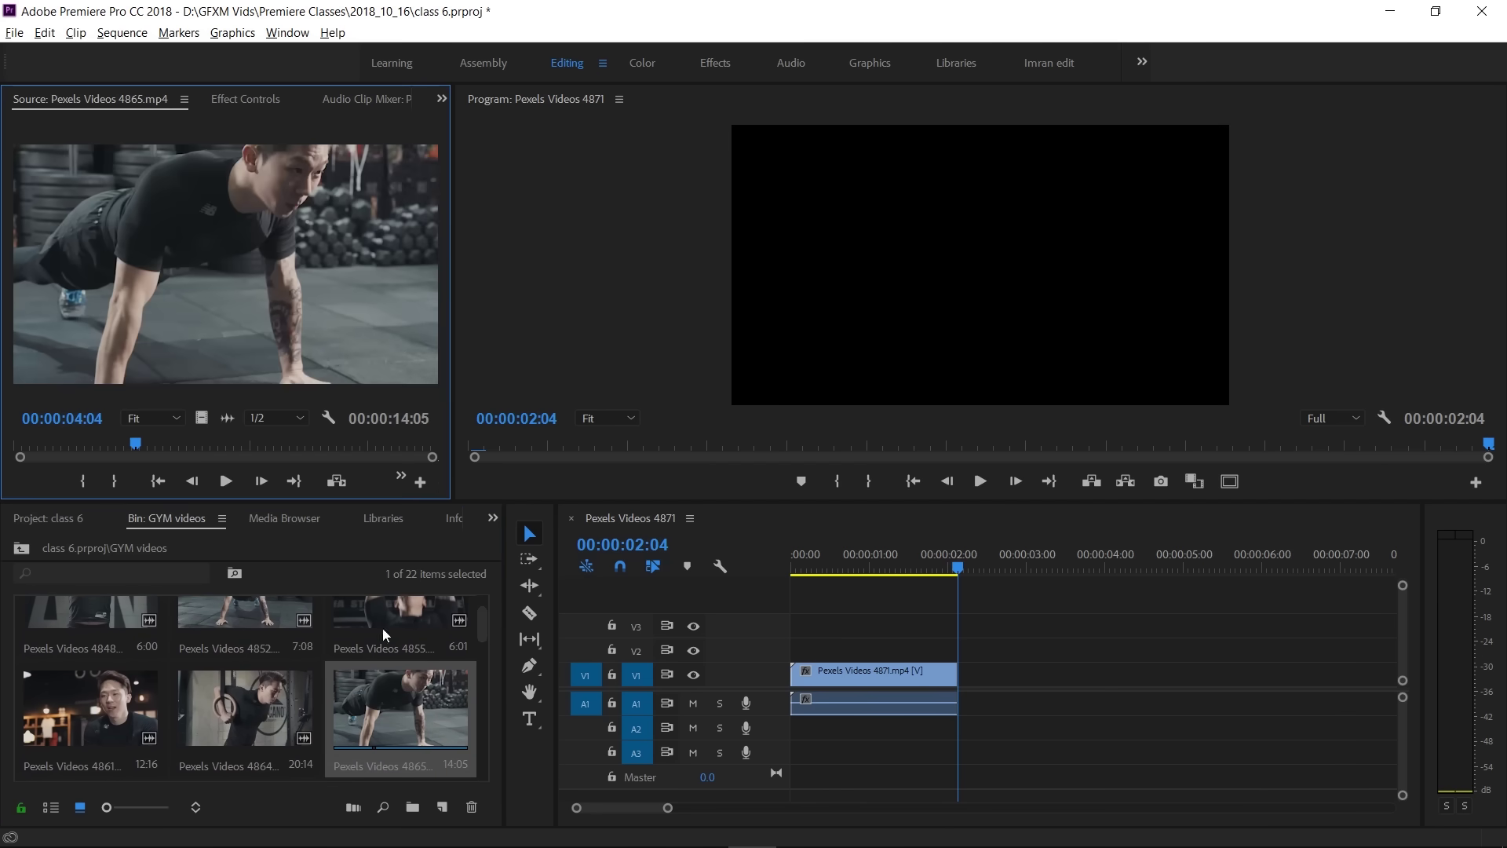
pyautogui.press('space')
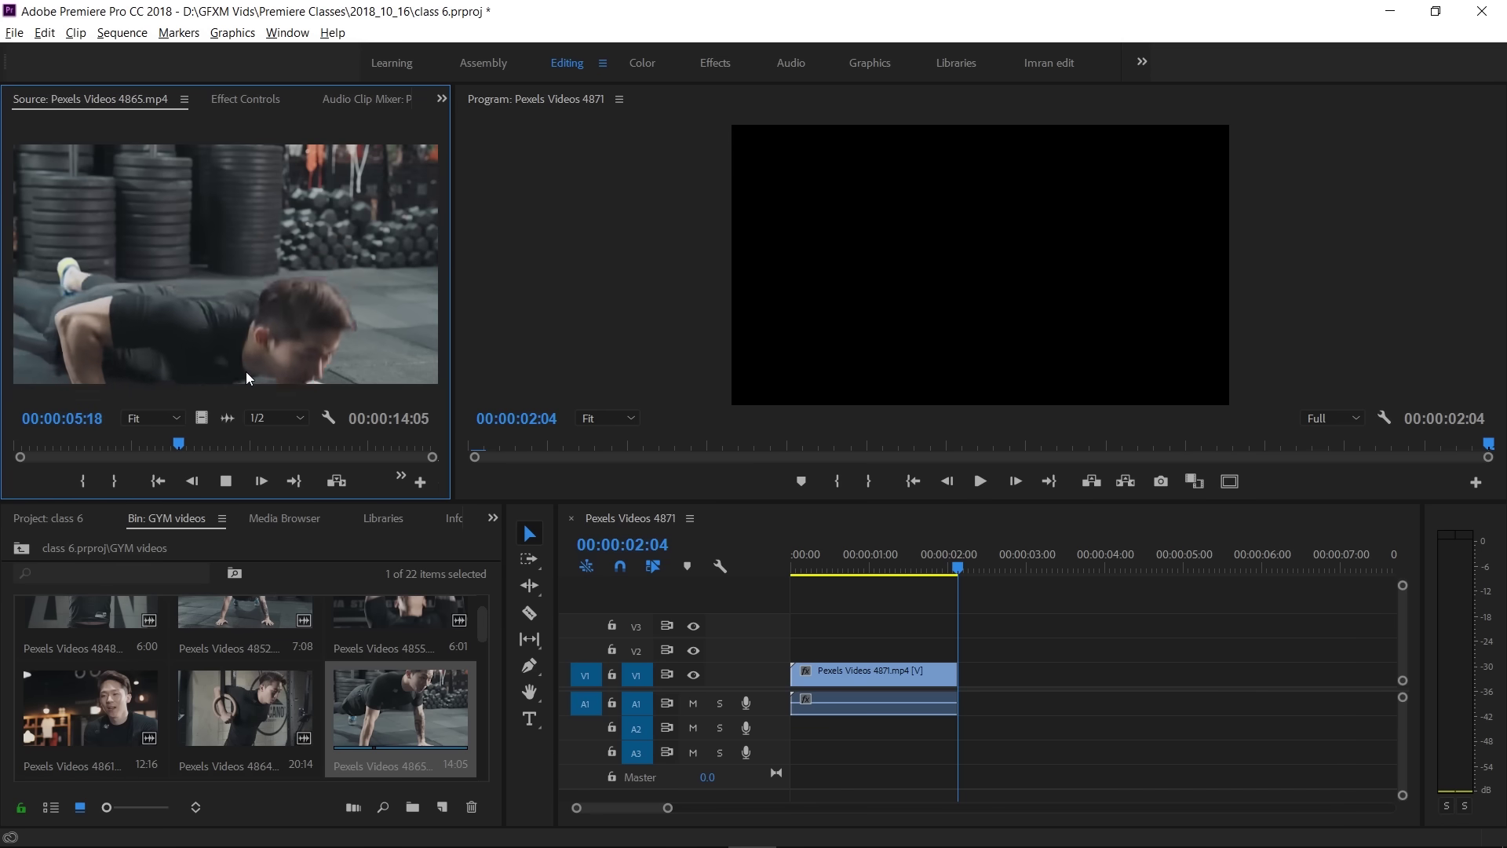
pyautogui.press('space')
pyautogui.moveTo(216, 448); pyautogui.dragTo(5, 449)
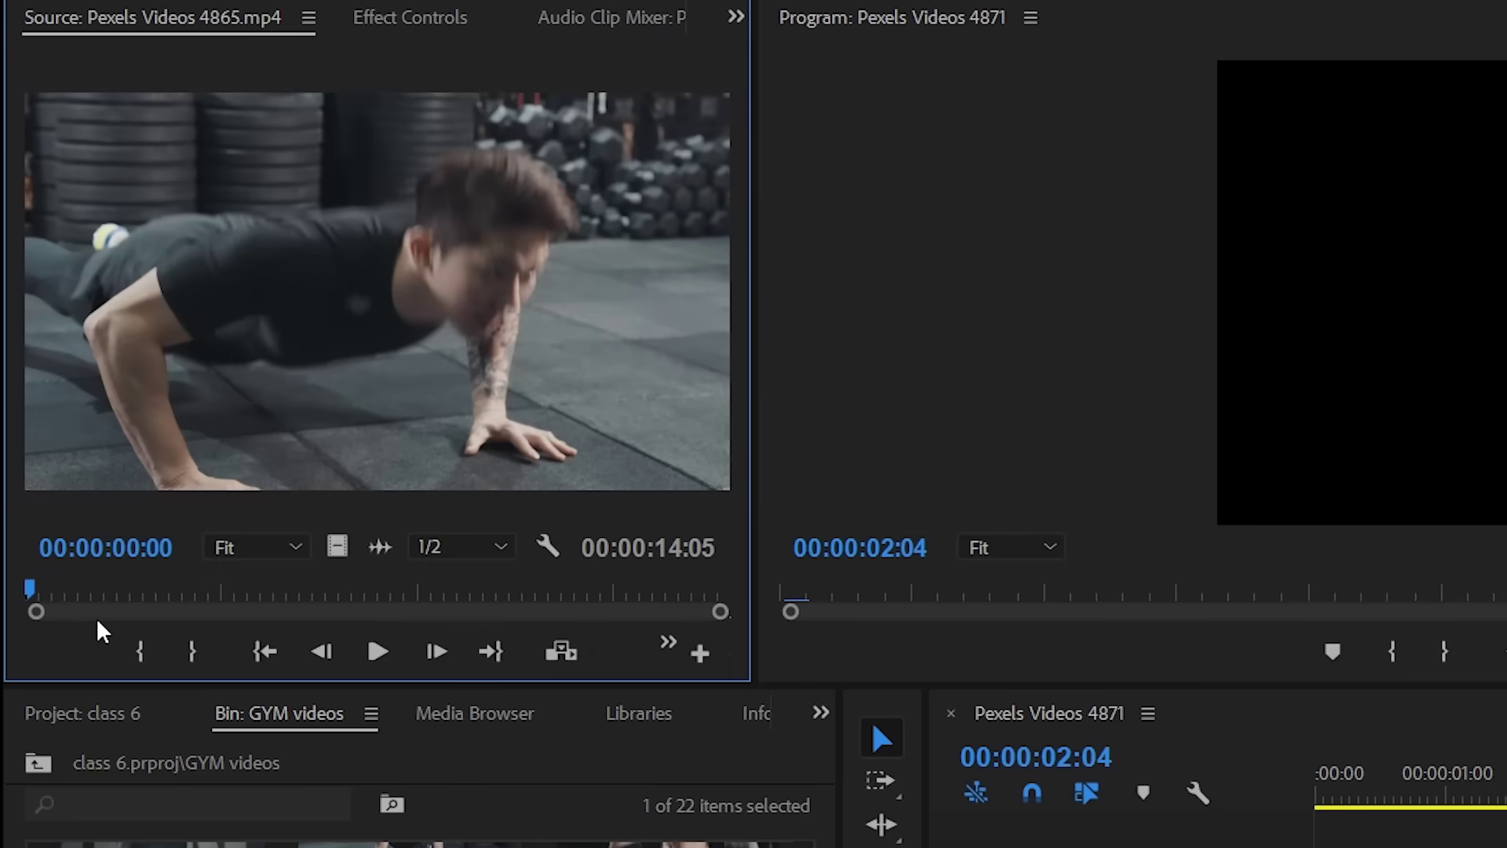
pyautogui.press('space')
pyautogui.press('space')
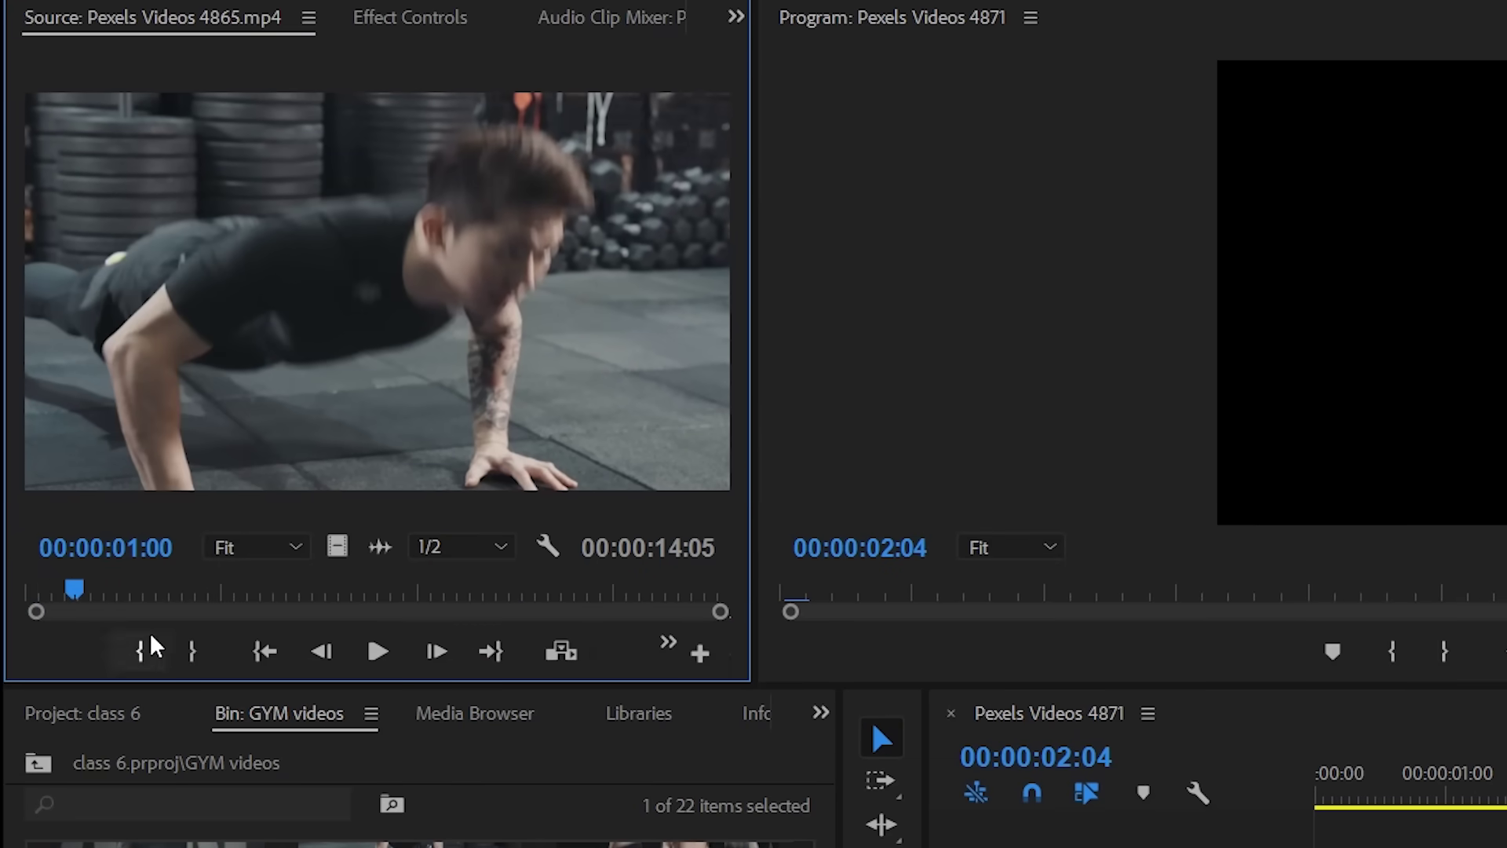
# - Mark a 1:04 In/Out section of 4865 and place it on V1 after the first clip
pyautogui.moveTo(66, 588); pyautogui.dragTo(69, 587)
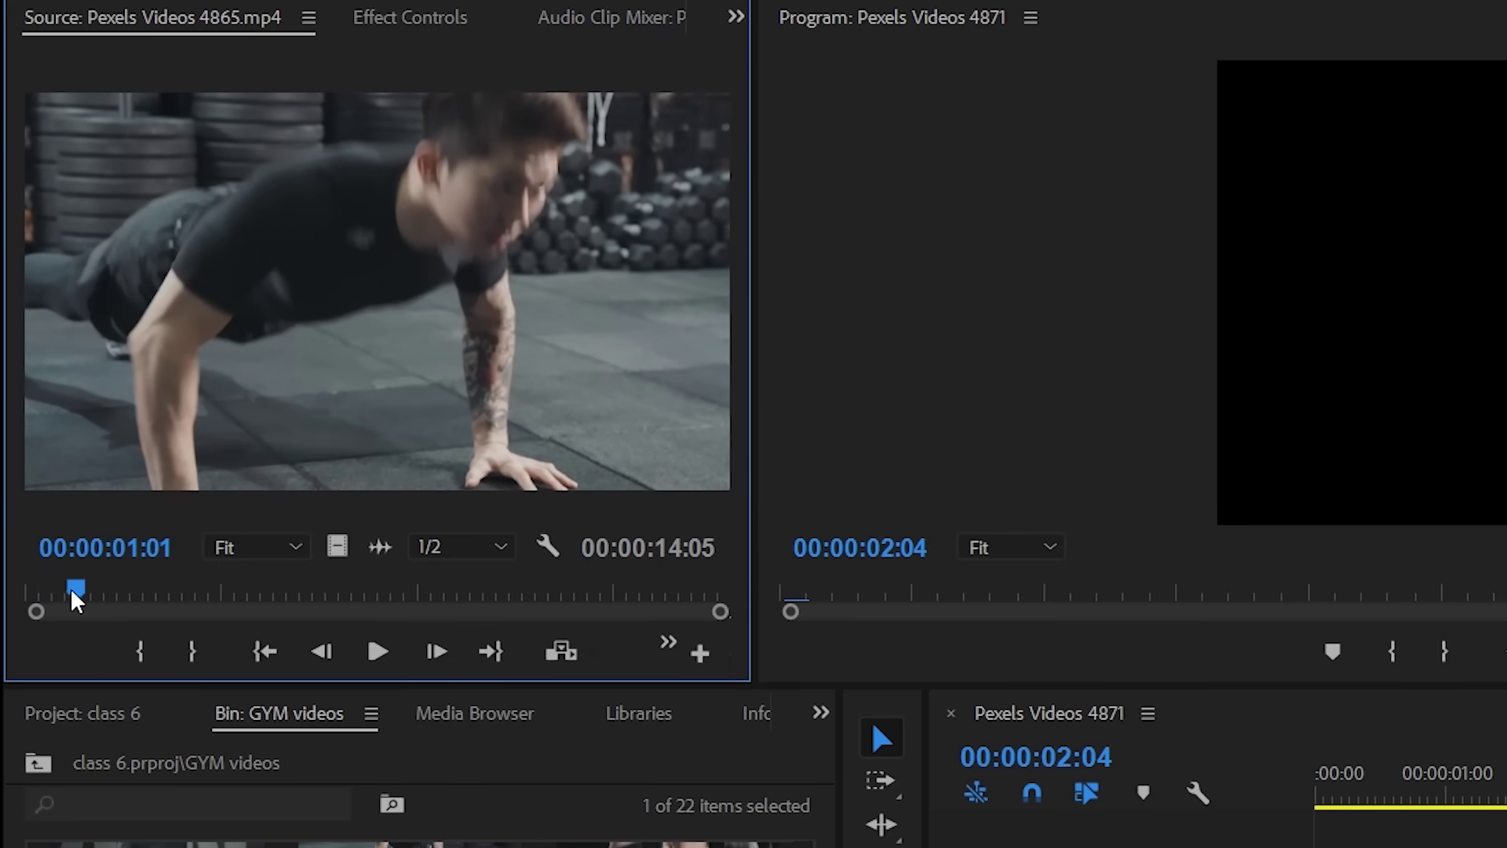
pyautogui.click(160, 654)
pyautogui.press('space')
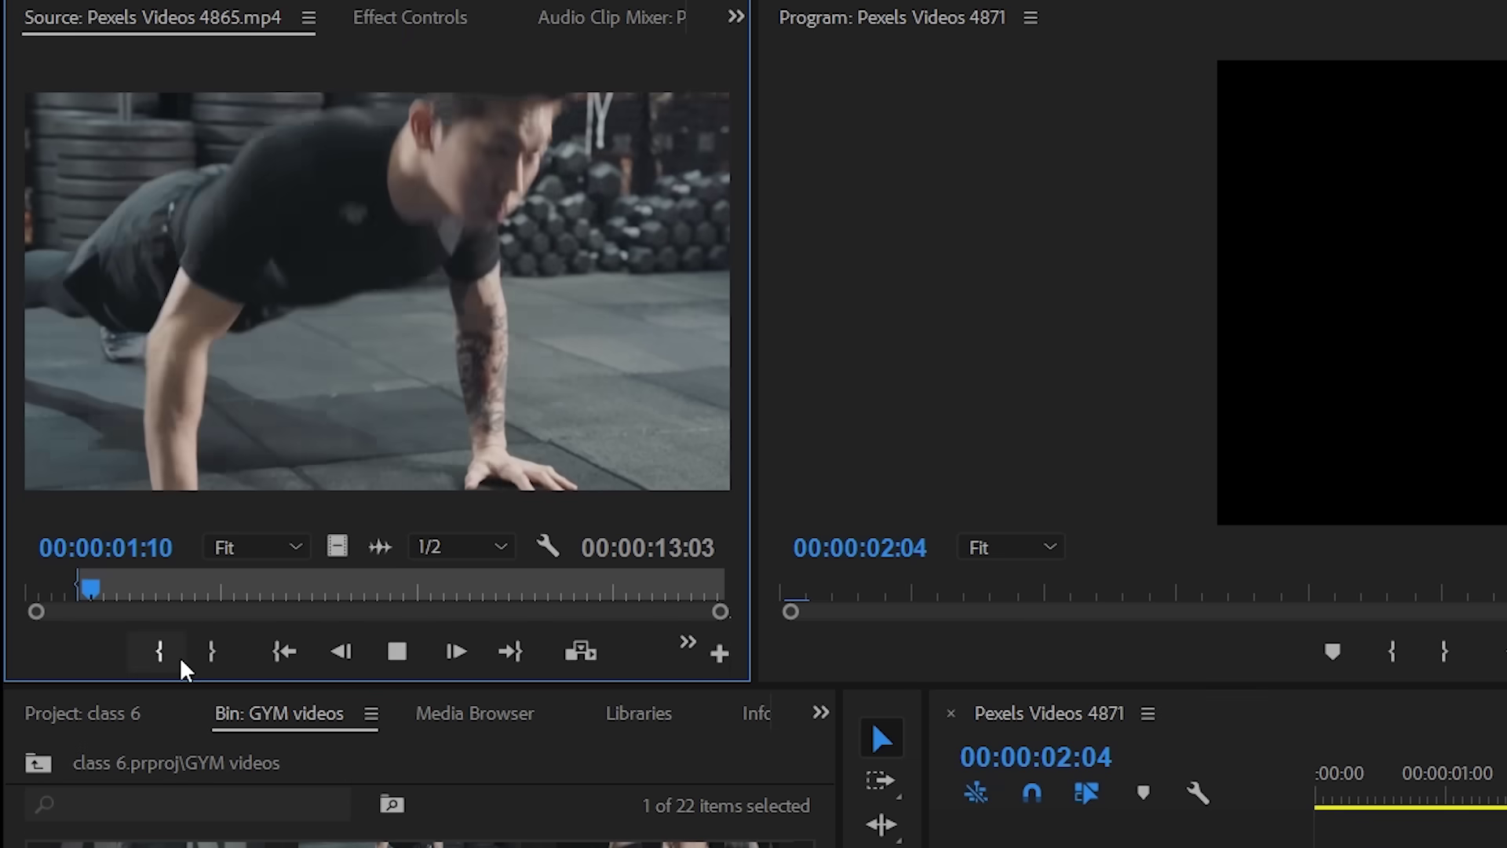
pyautogui.press('space')
pyautogui.press('space')
pyautogui.press('space')
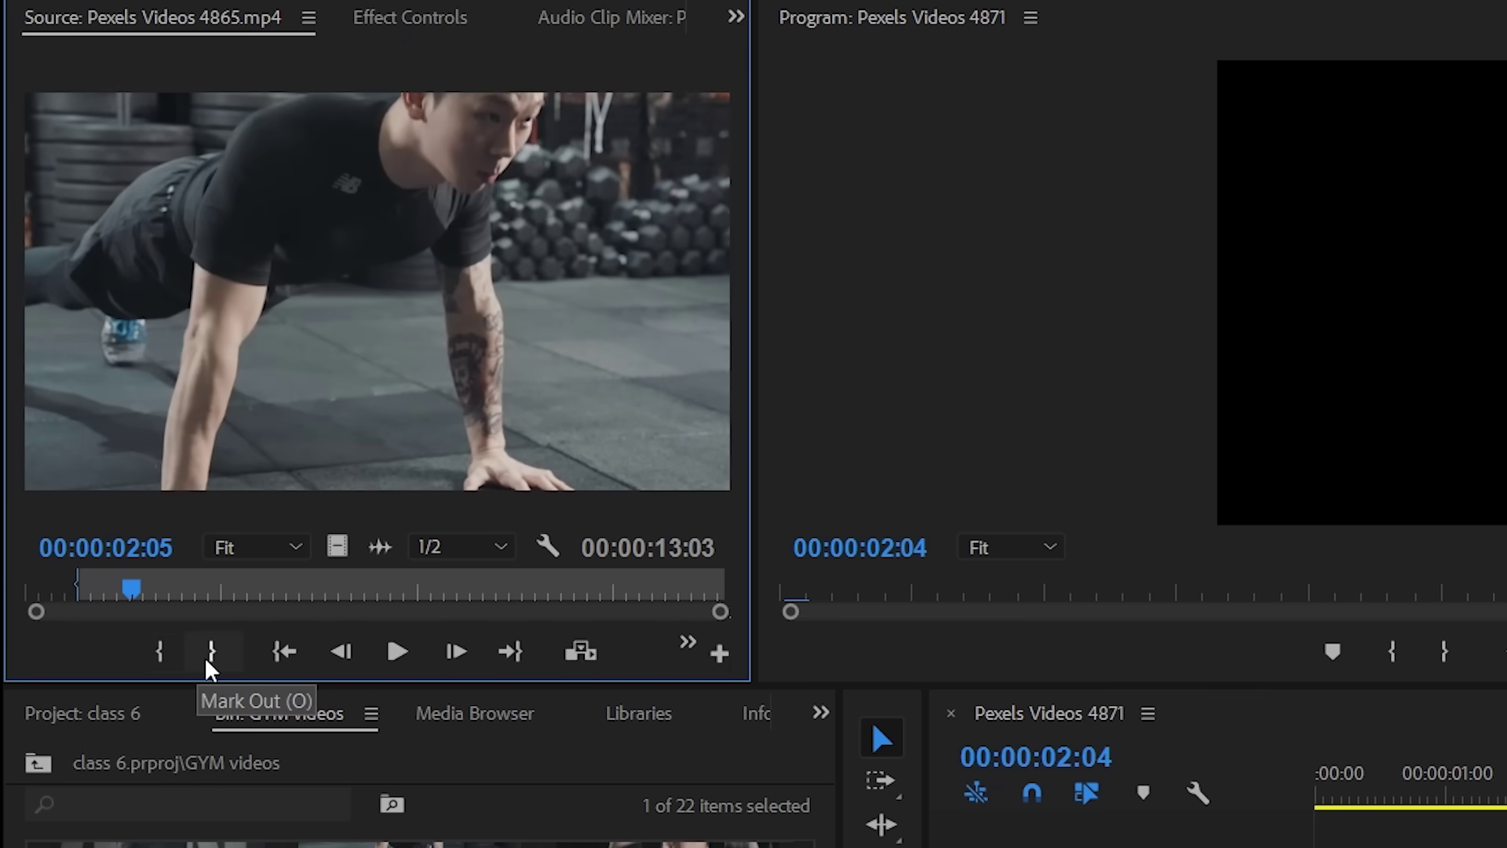
pyautogui.click(212, 653)
pyautogui.moveTo(460, 195); pyautogui.dragTo(965, 674)
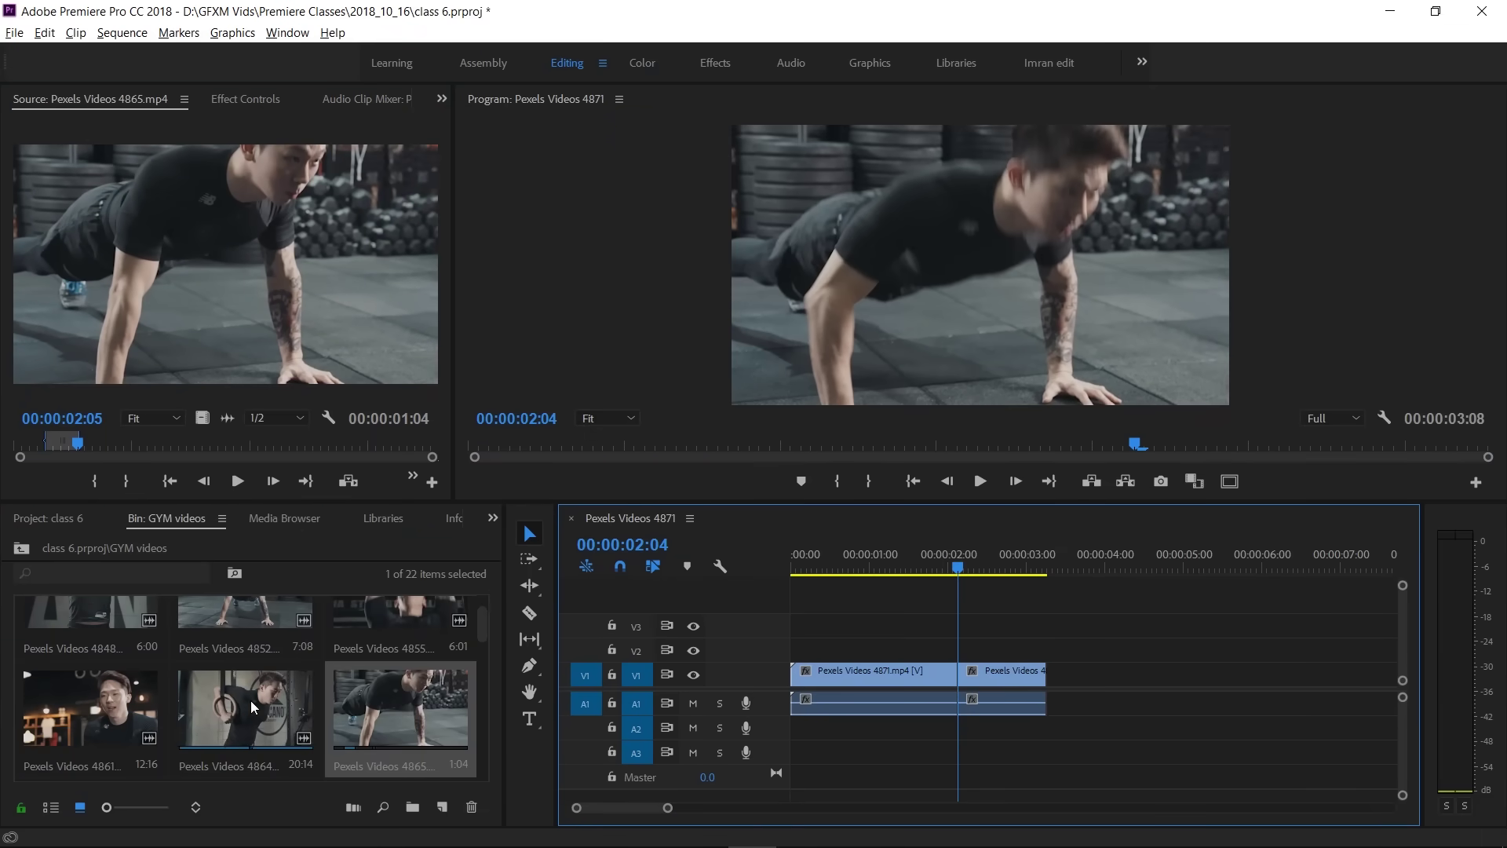
pyautogui.scroll(1, 253, 706)
# - Load Pexels Videos 4852.mp4 in the Source Monitor and preview its opening
pyautogui.click(250, 661)
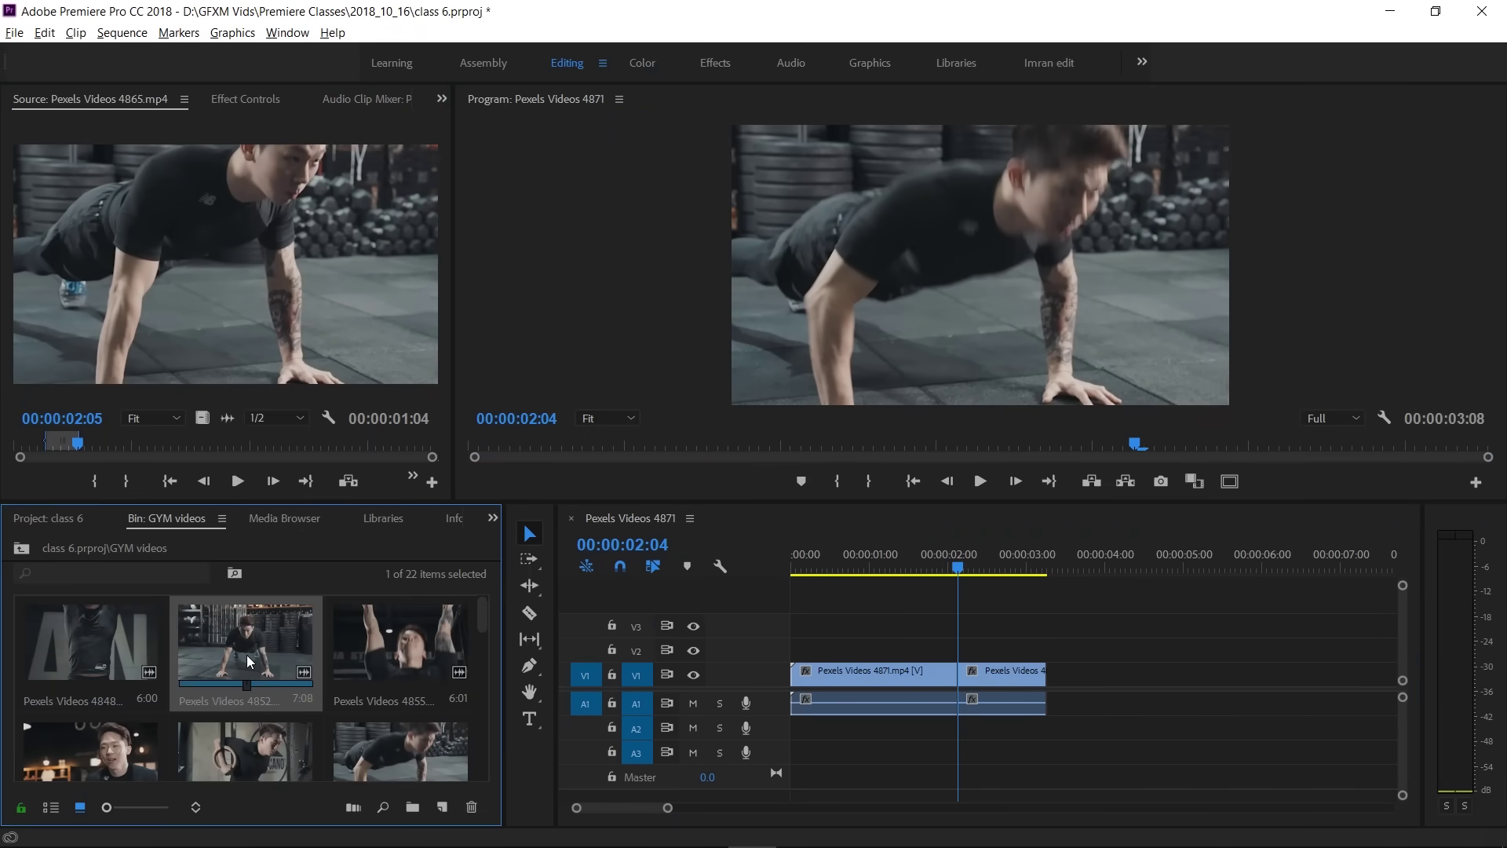
pyautogui.doubleClick(257, 639)
pyautogui.press('space')
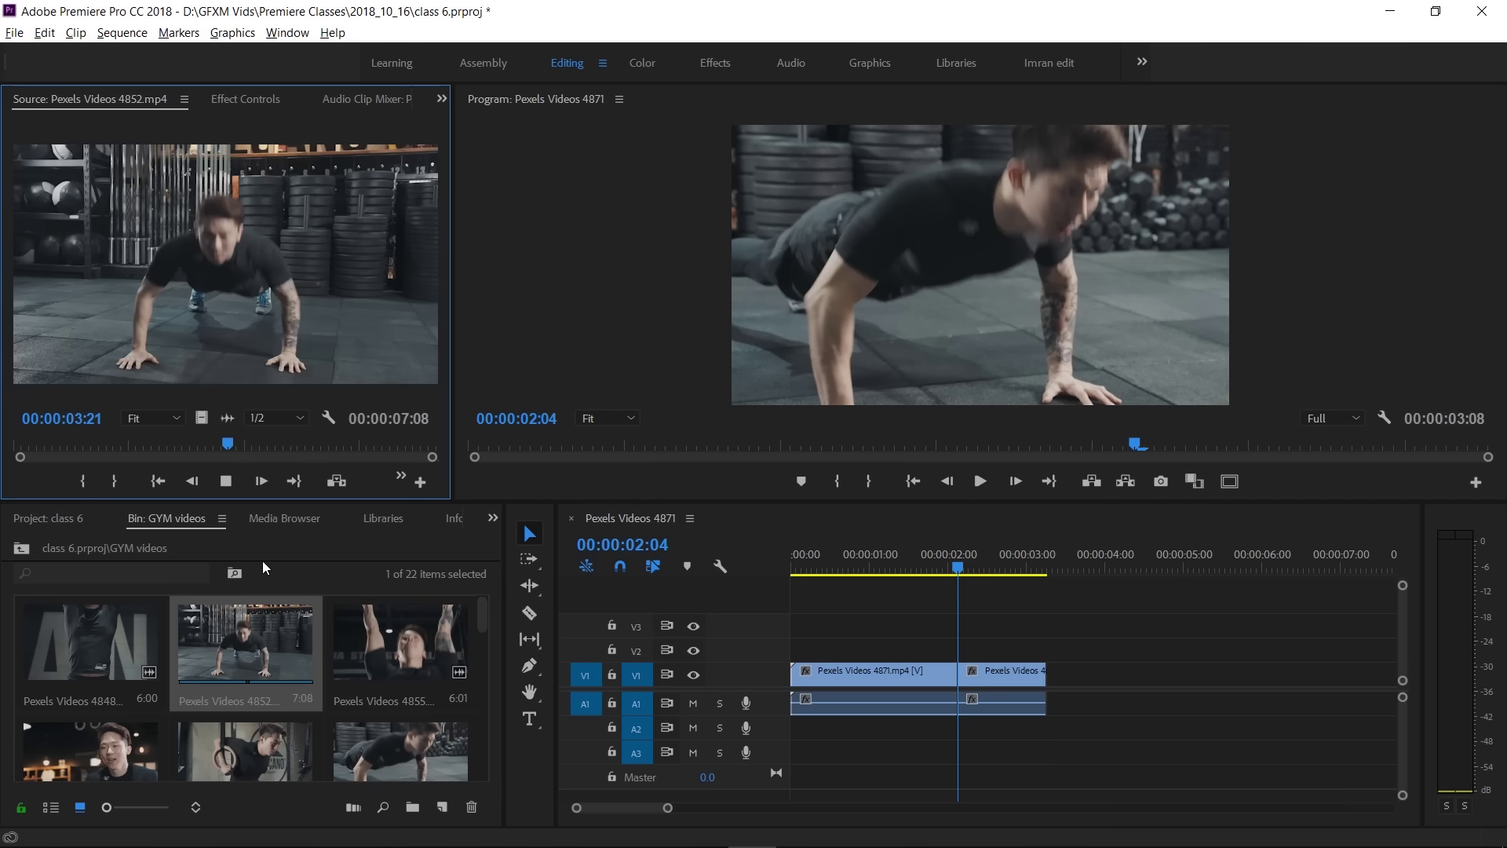
pyautogui.moveTo(312, 444); pyautogui.dragTo(15, 444)
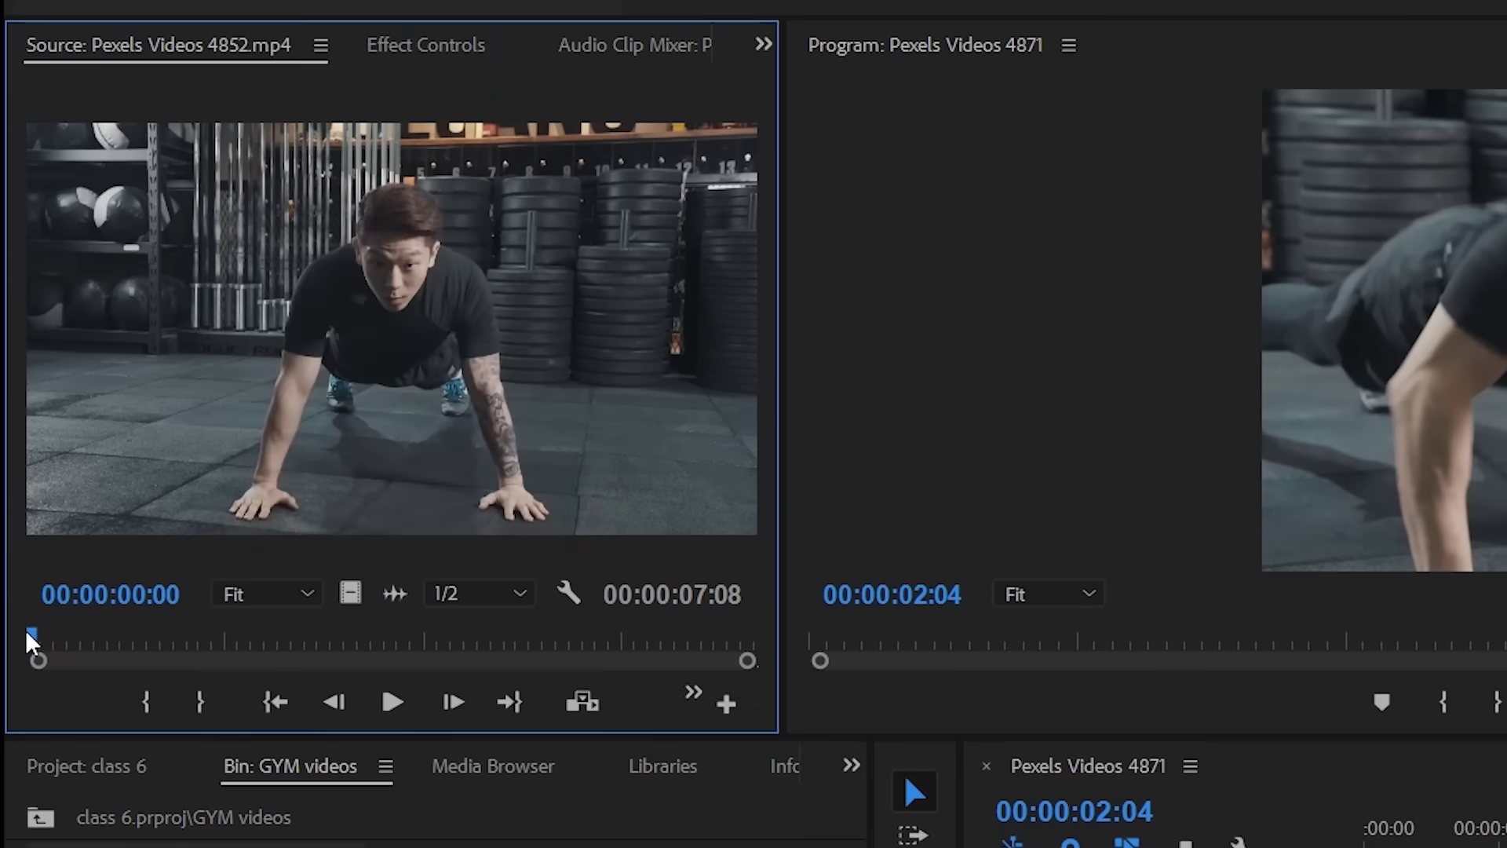
pyautogui.moveTo(30, 643); pyautogui.dragTo(123, 642)
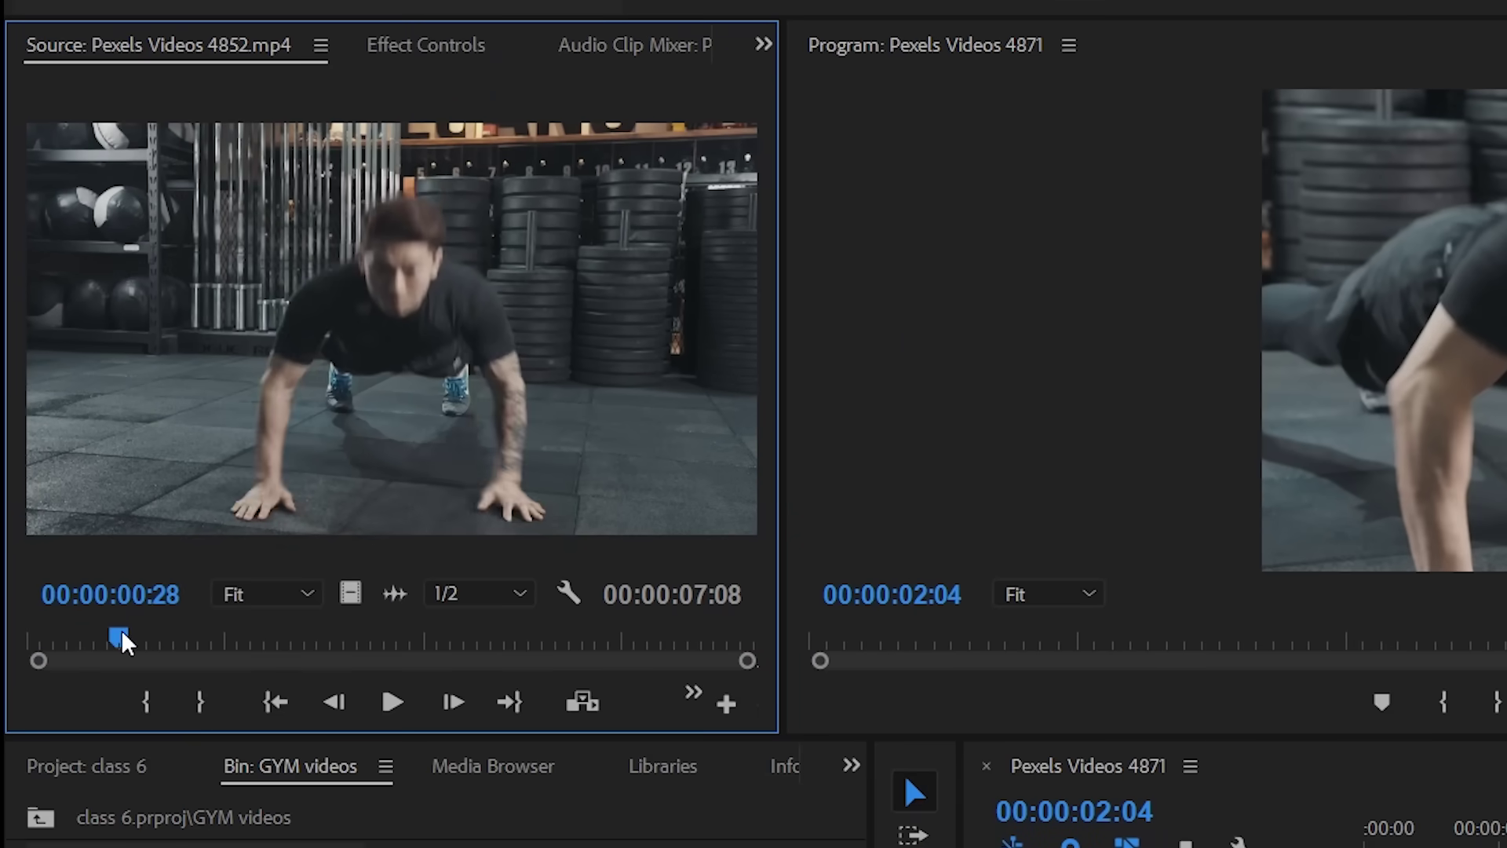
# - Mark In at 00:00:00:28 and Out near 00:00:01:29, then add the section to the end of V1
pyautogui.click(148, 702)
pyautogui.press('space')
pyautogui.press('space')
pyautogui.moveTo(204, 644); pyautogui.dragTo(222, 646)
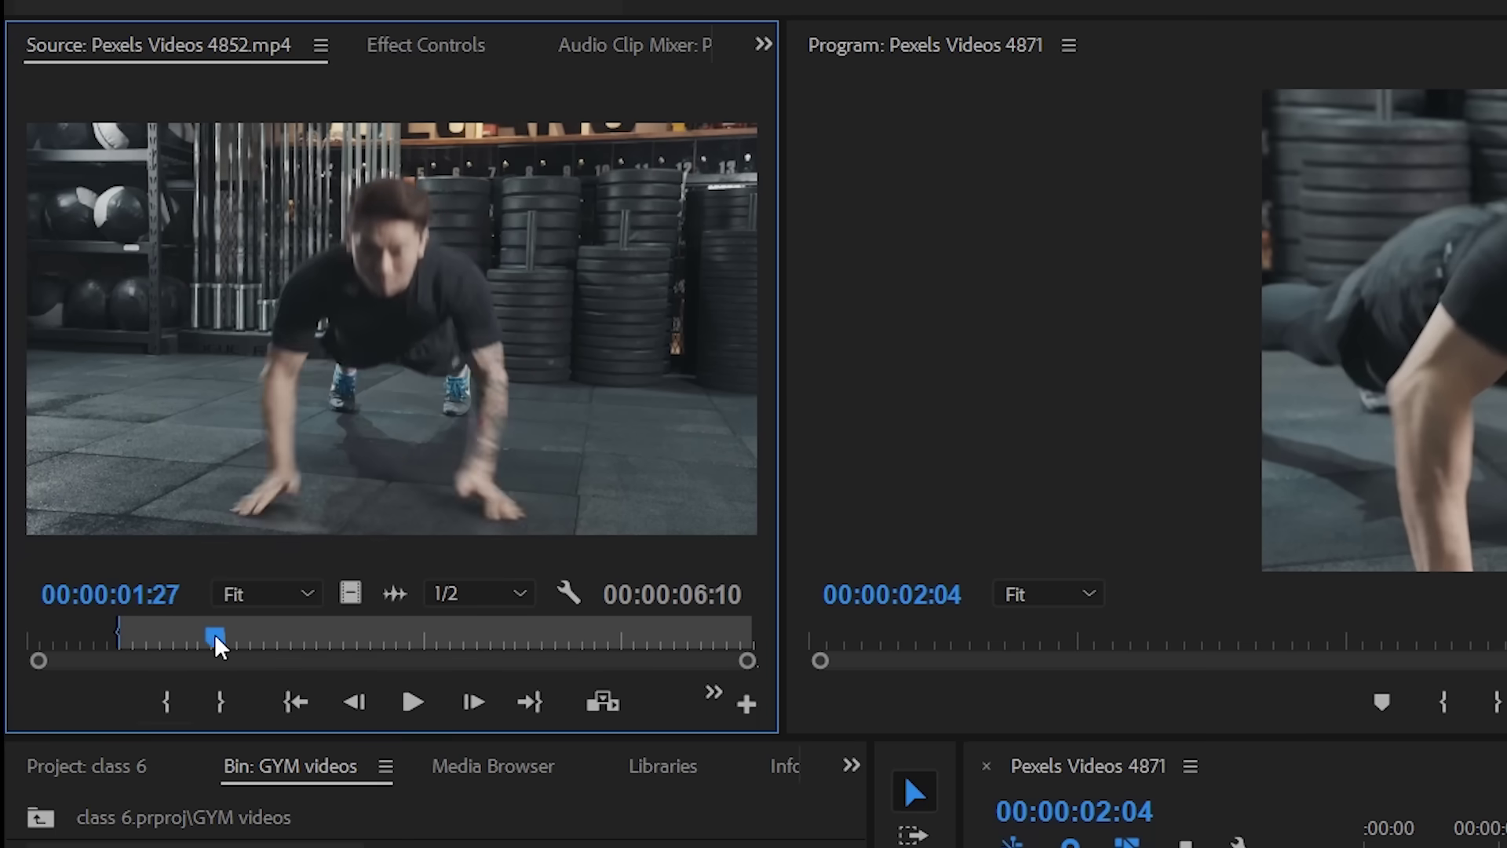
pyautogui.click(220, 702)
pyautogui.moveTo(220, 314)
pyautogui.mouseDown()
pyautogui.moveTo(1103, 664)
pyautogui.moveTo(1053, 673)
pyautogui.mouseUp()
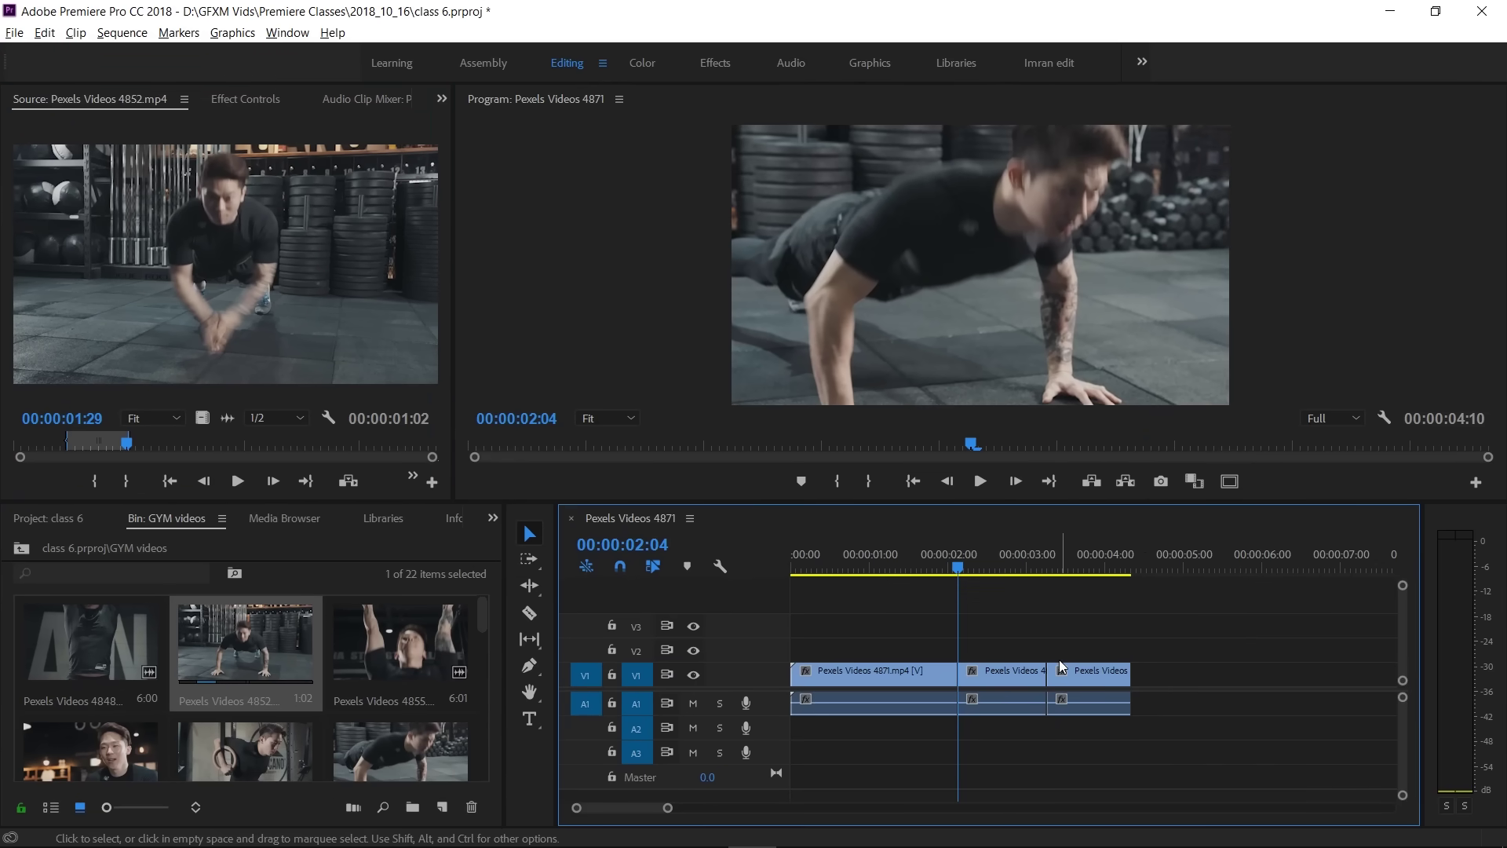
pyautogui.moveTo(959, 567); pyautogui.dragTo(941, 571)
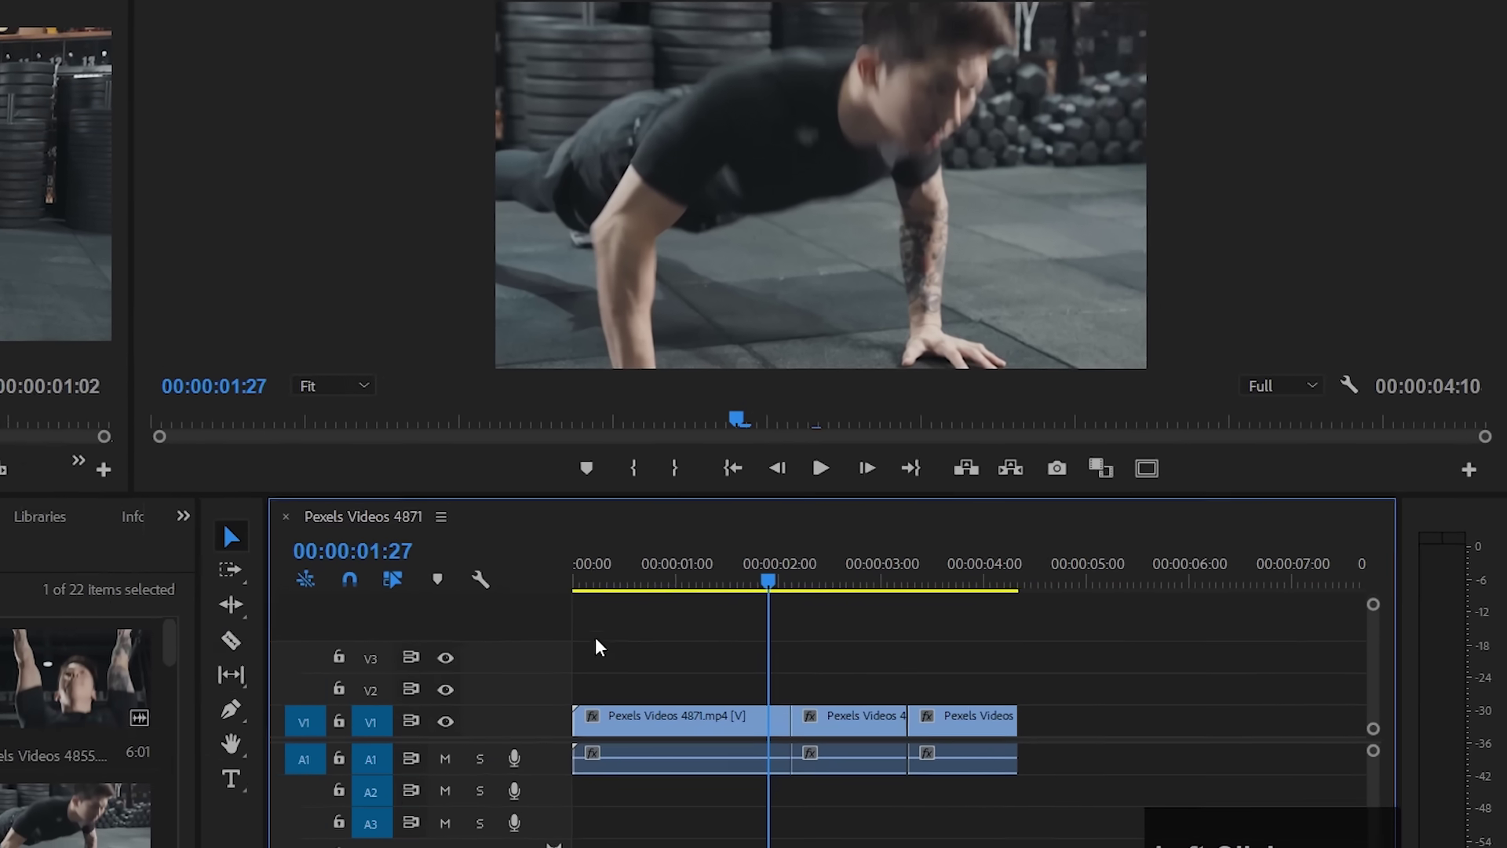
pyautogui.click(767, 724)
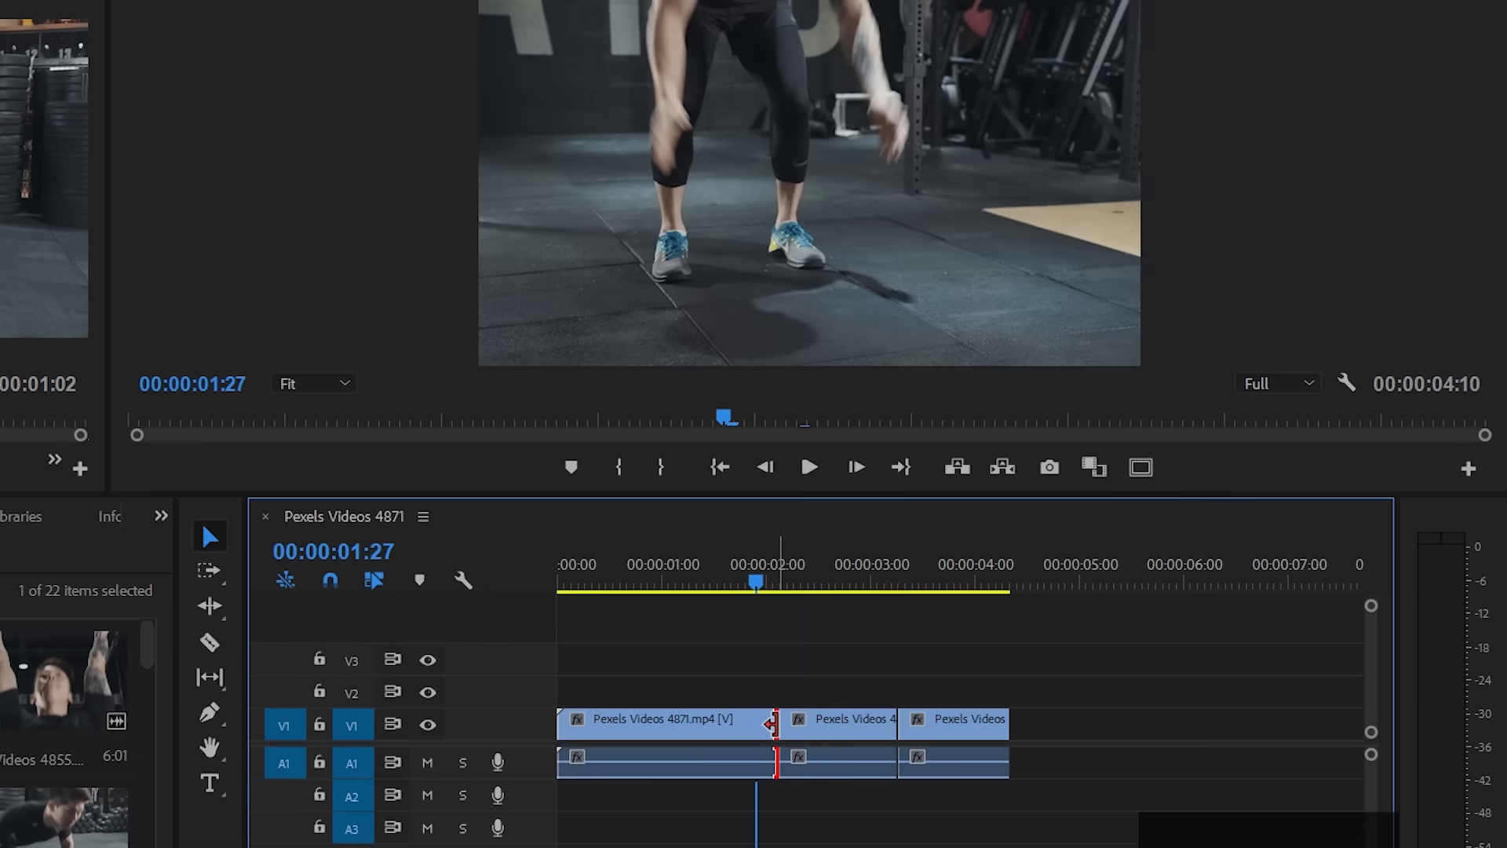
pyautogui.moveTo(767, 724); pyautogui.dragTo(718, 724)
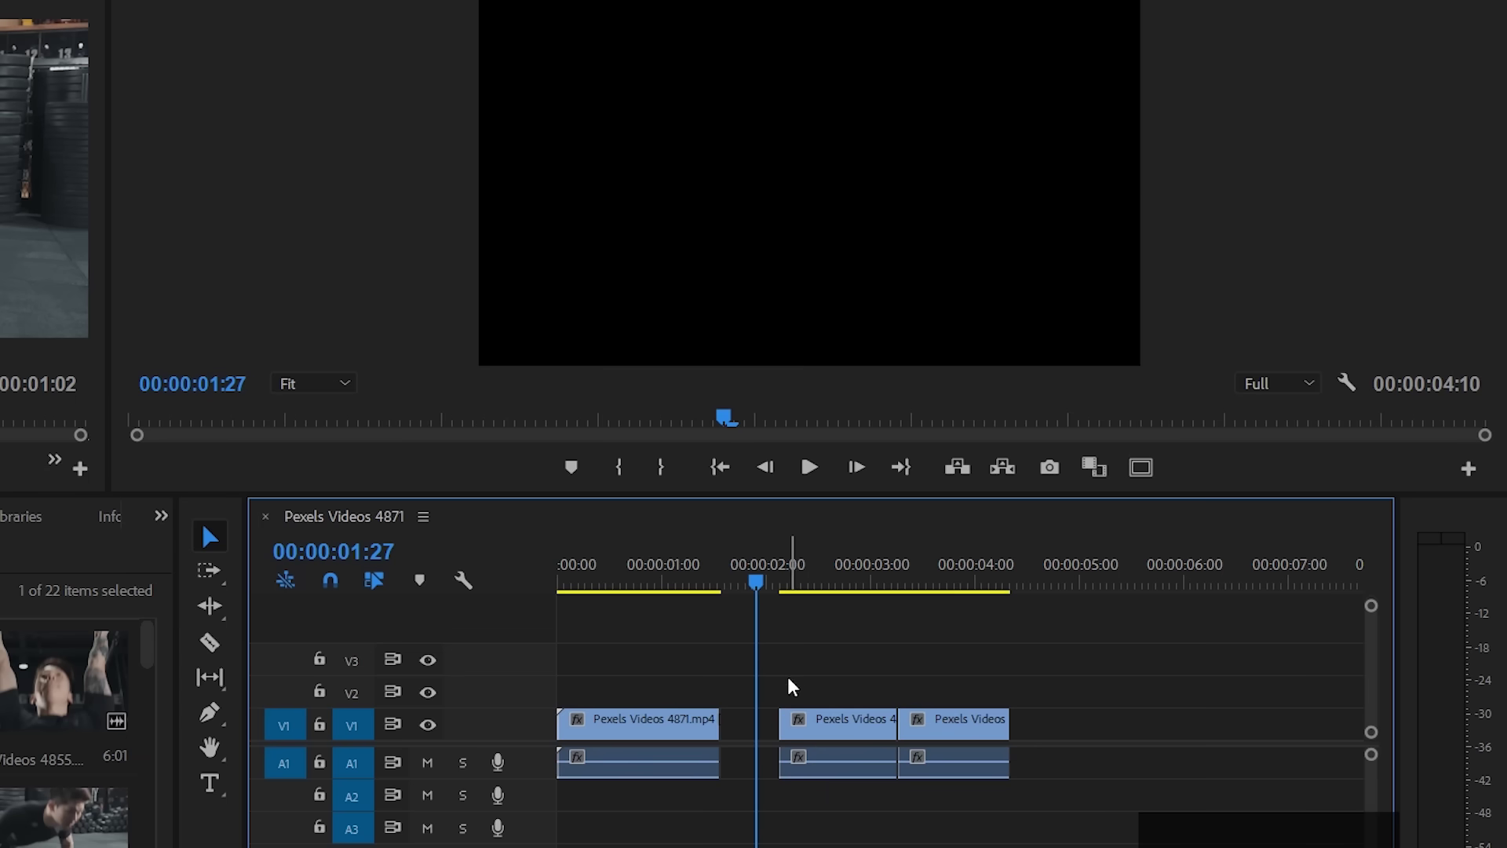
pyautogui.moveTo(798, 668); pyautogui.dragTo(1001, 812)
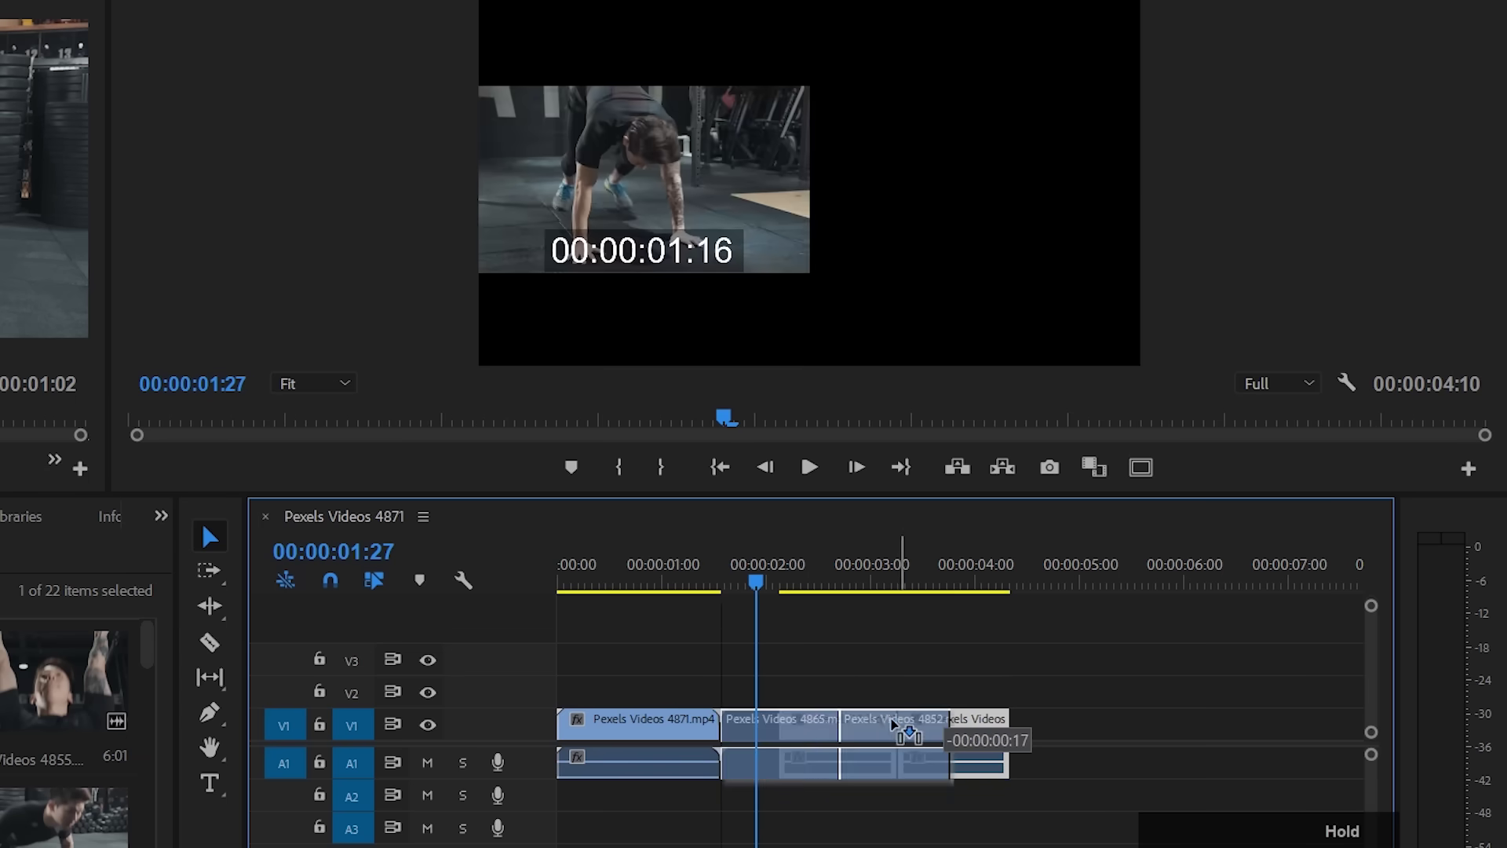
pyautogui.moveTo(949, 730); pyautogui.dragTo(889, 730)
pyautogui.hotkey('ctrl', 'z')
pyautogui.hotkey('ctrl', 'z')
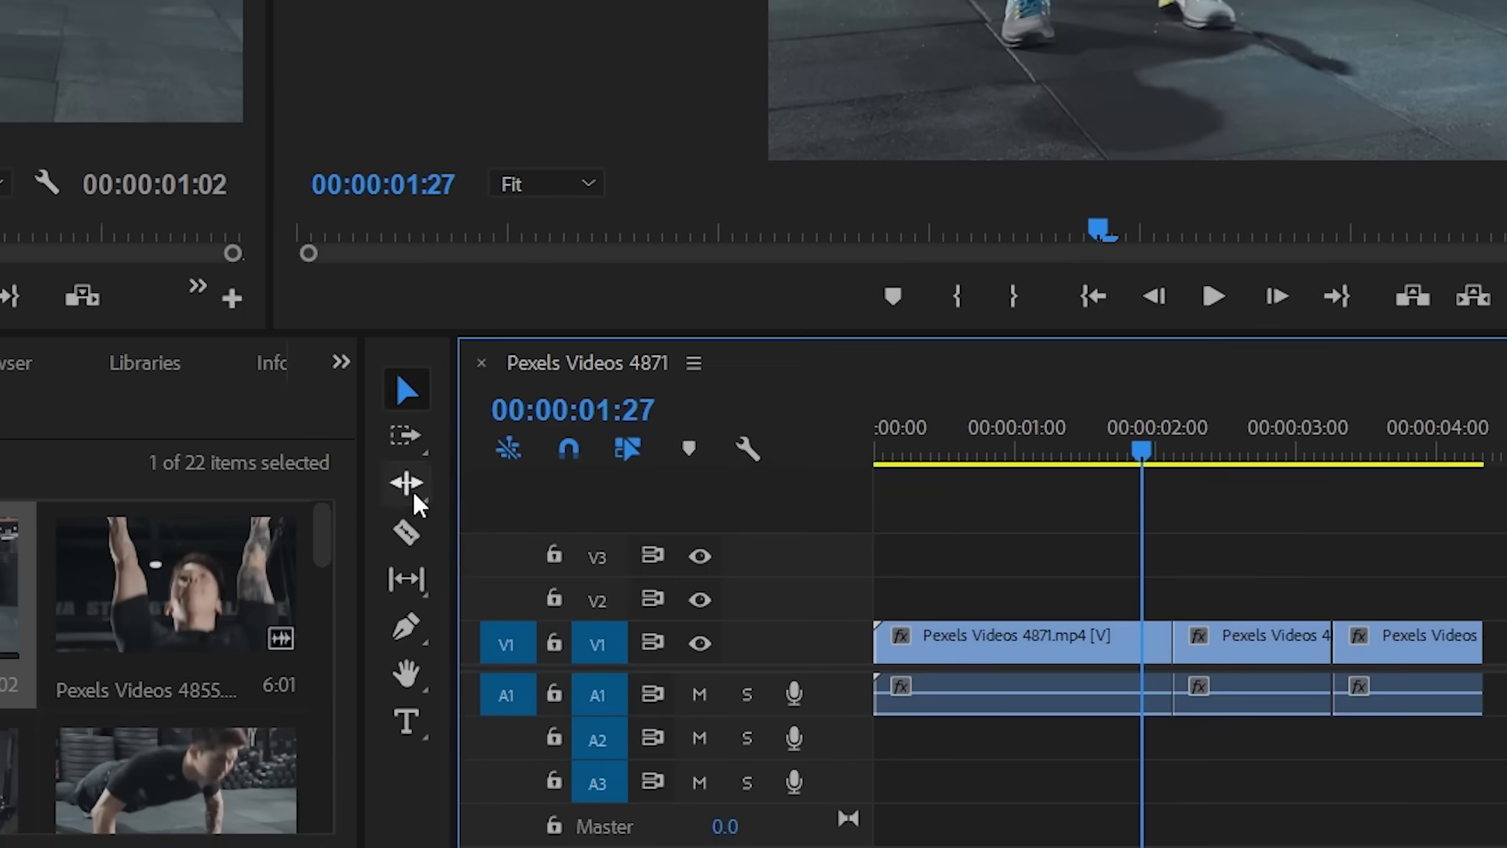
# - Select the Ripple Edit Tool, test a ripple trim on the first cut, then undo it
pyautogui.click(417, 502)
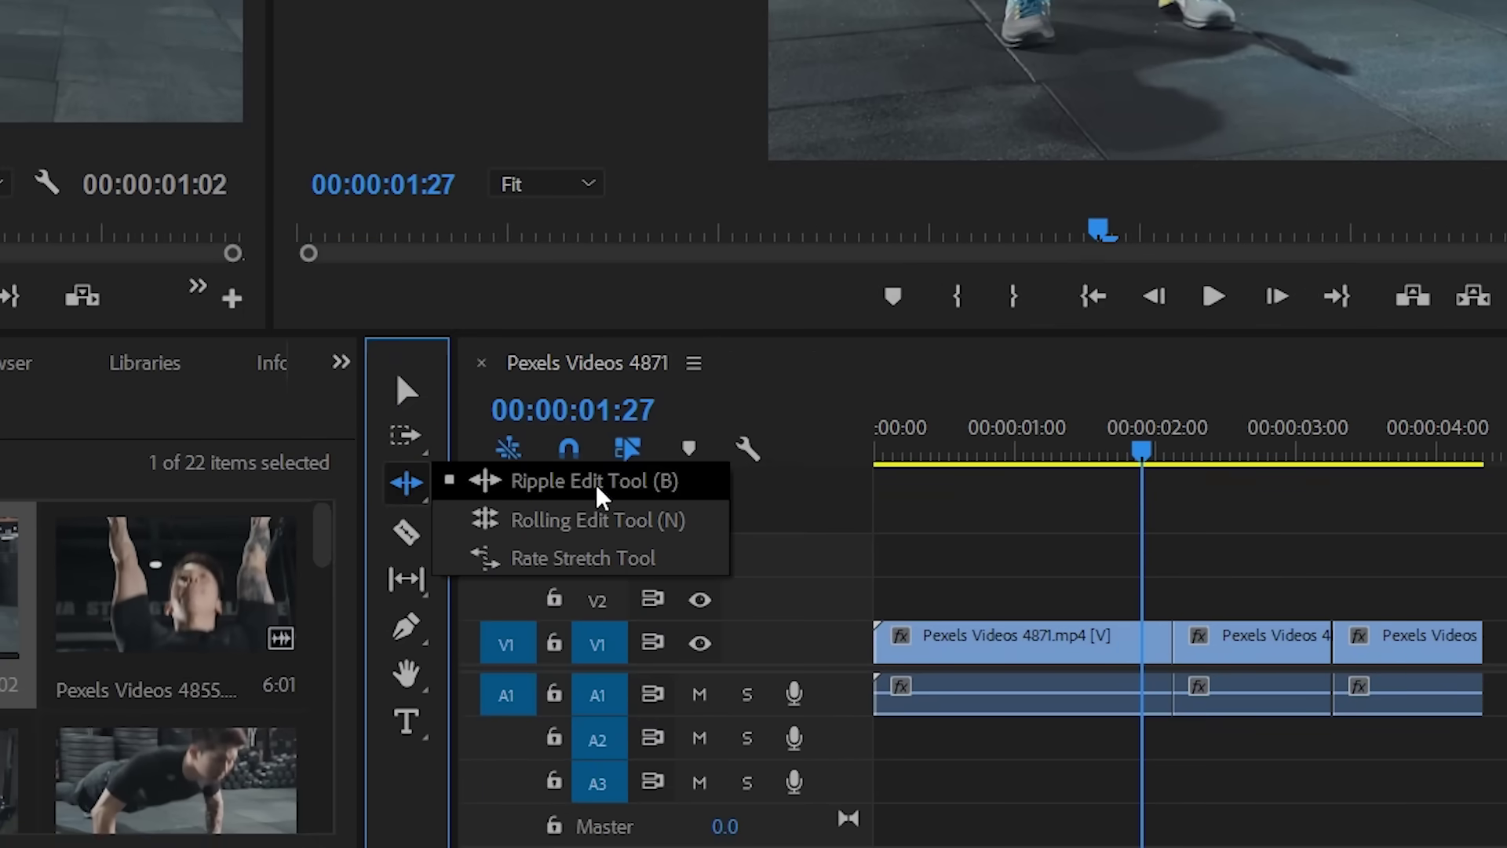
pyautogui.click(598, 487)
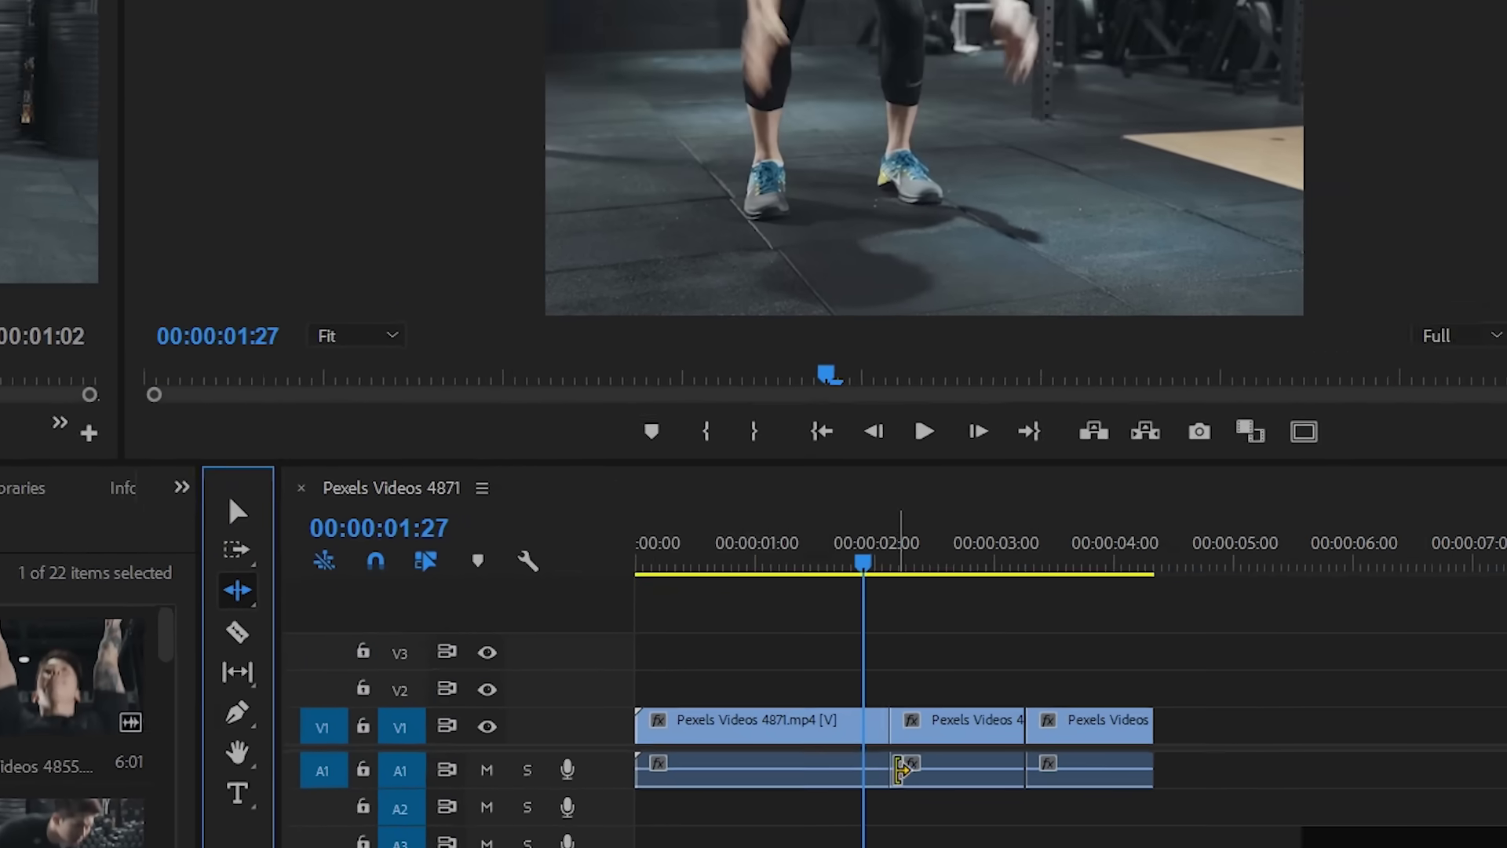
pyautogui.click(738, 787)
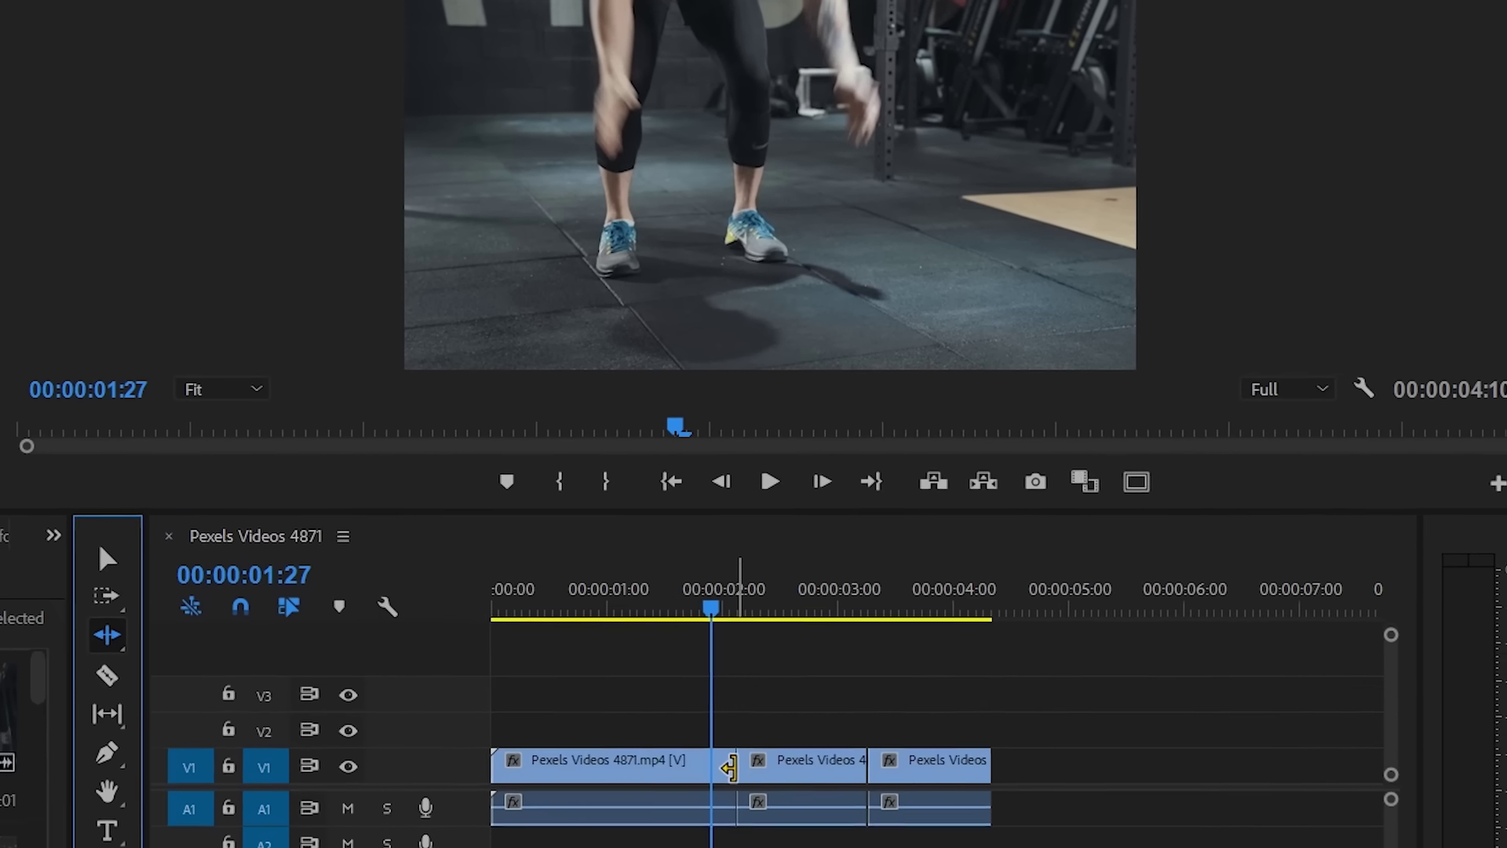
pyautogui.moveTo(738, 763); pyautogui.dragTo(700, 747)
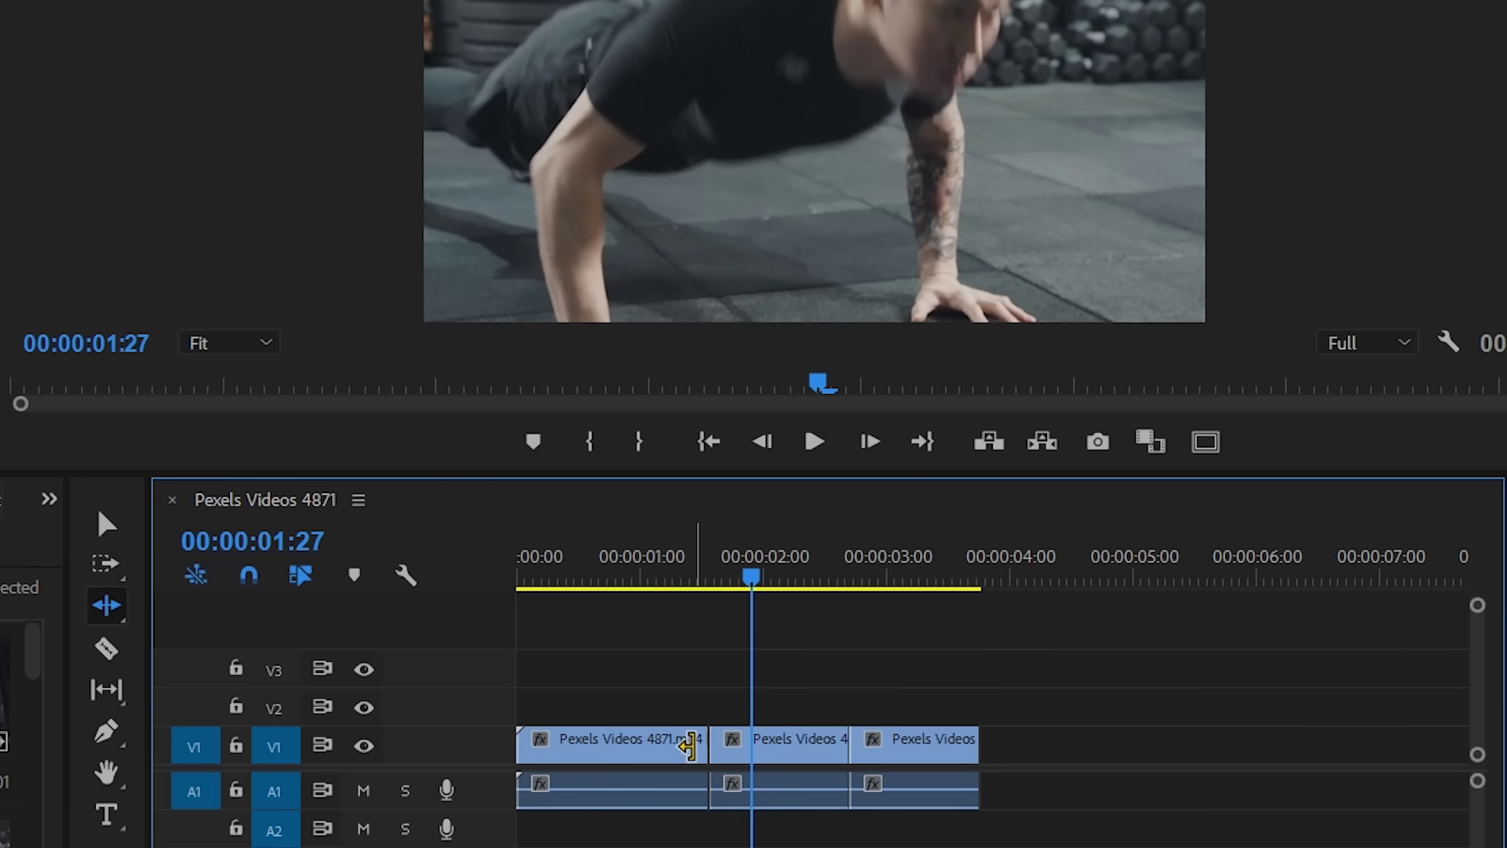
pyautogui.hotkey('ctrl', 'z')
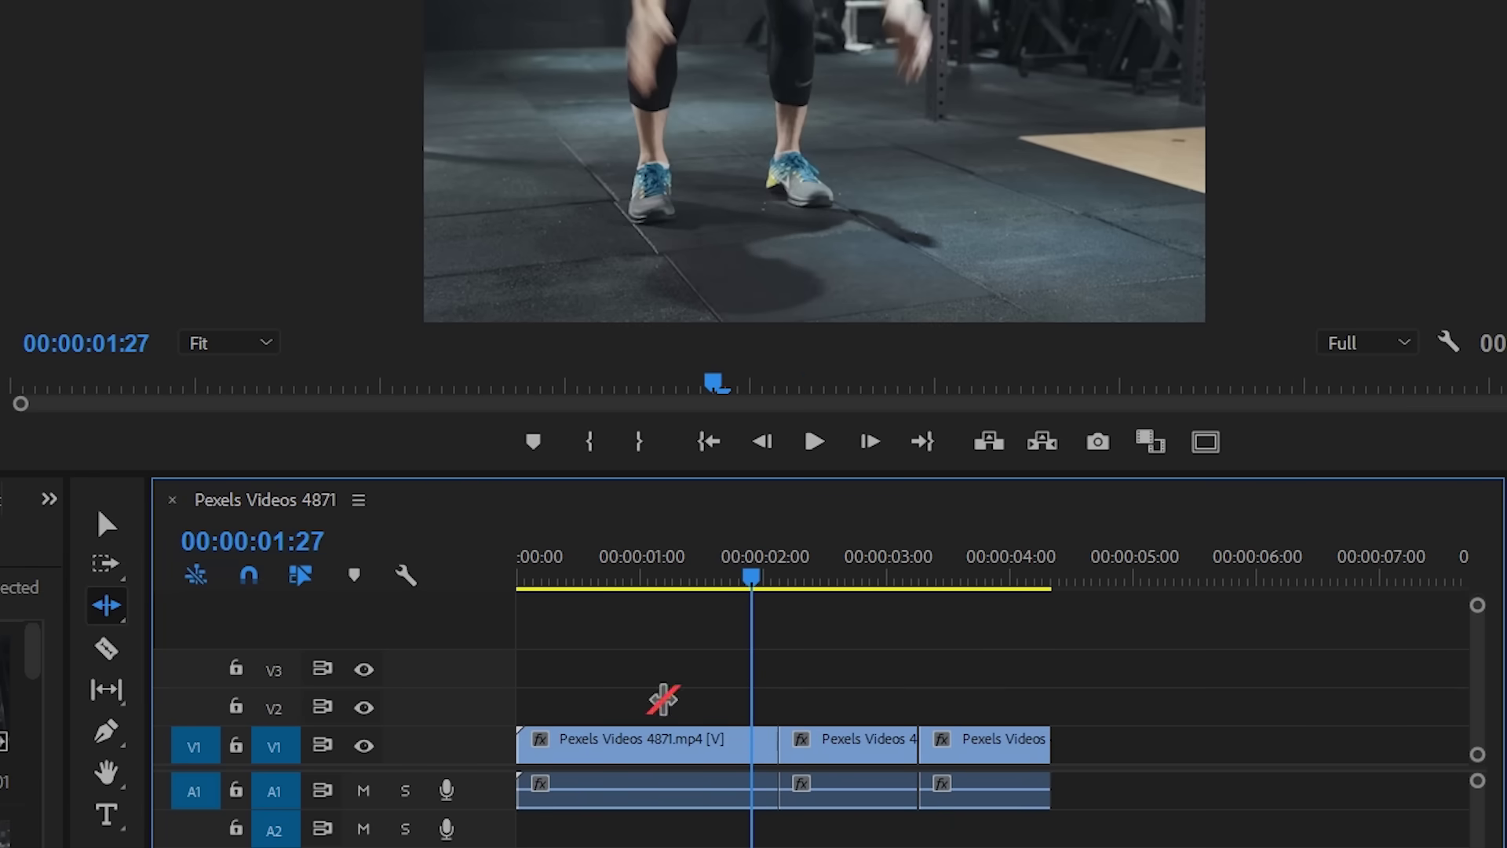
pyautogui.click(107, 525)
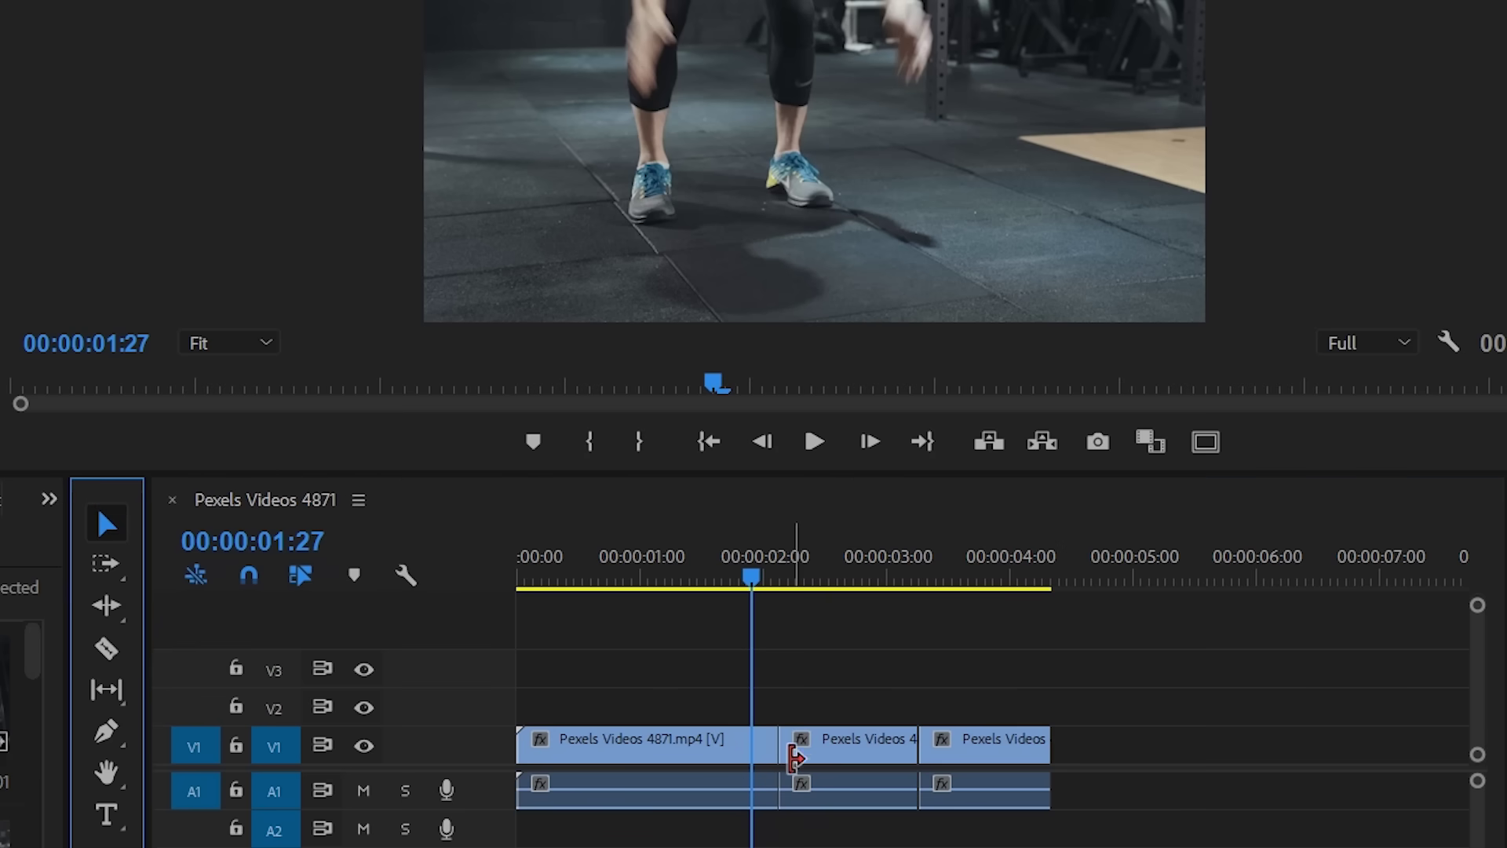
pyautogui.click(746, 577)
pyautogui.press('j')
pyautogui.moveTo(773, 754)
pyautogui.mouseDown()
pyautogui.moveTo(712, 752)
pyautogui.moveTo(1040, 778)
pyautogui.moveTo(948, 753)
pyautogui.mouseUp()
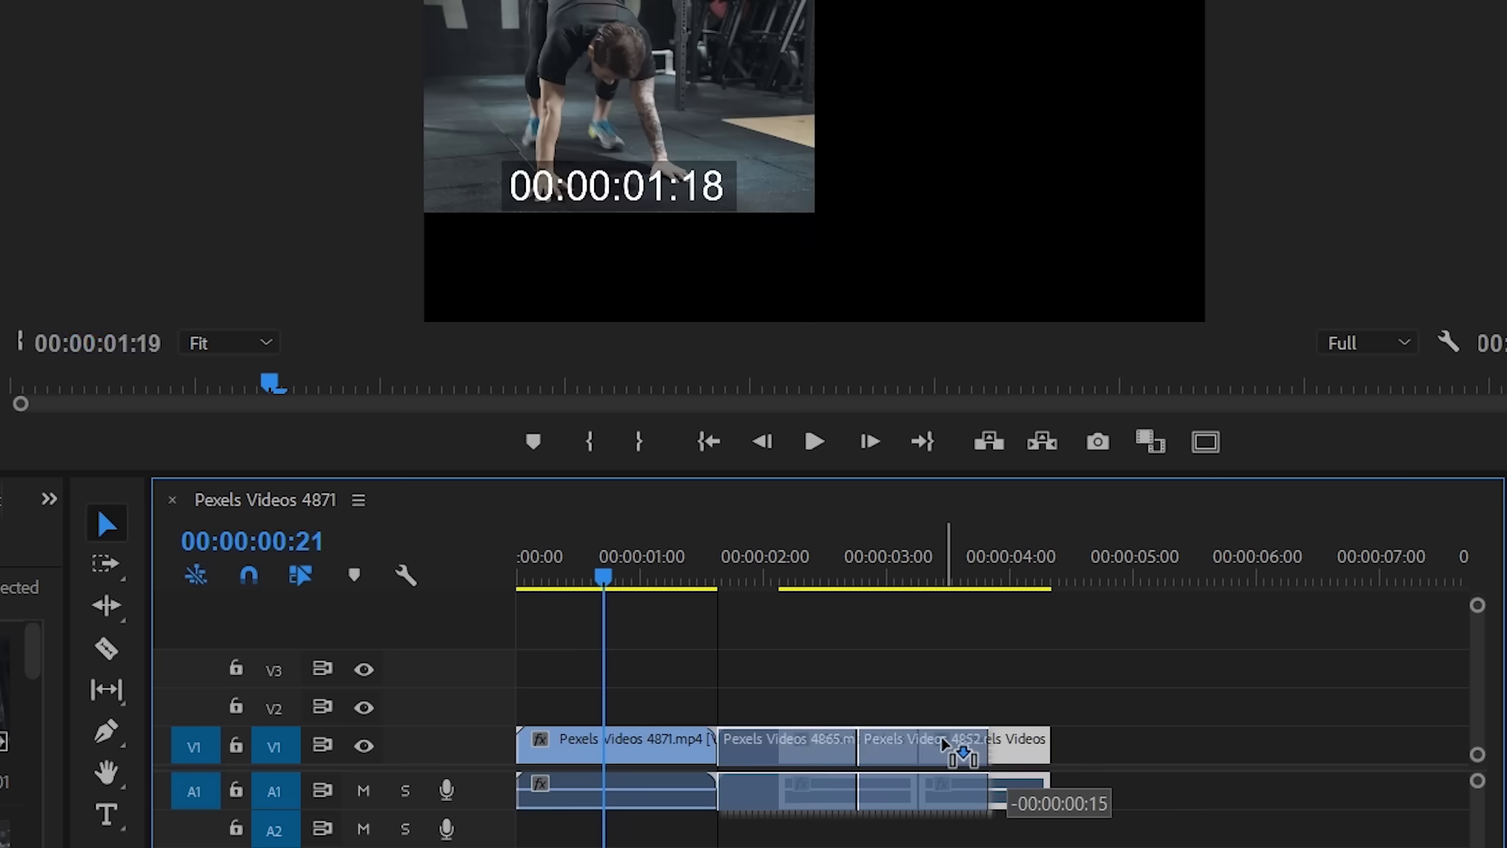
pyautogui.hotkey('ctrl', 'z')
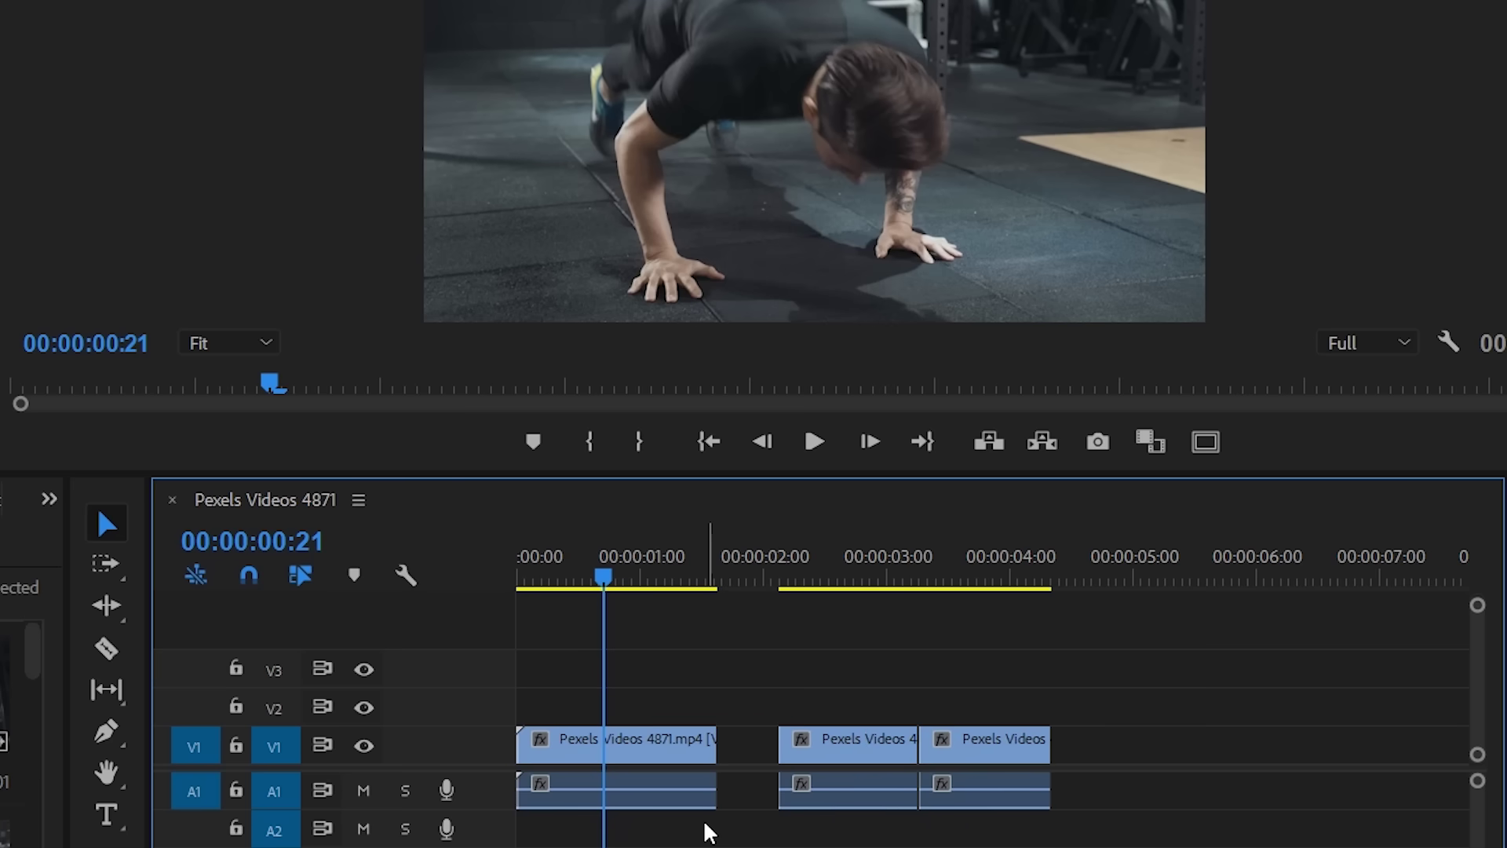
pyautogui.hotkey('ctrl', 'z')
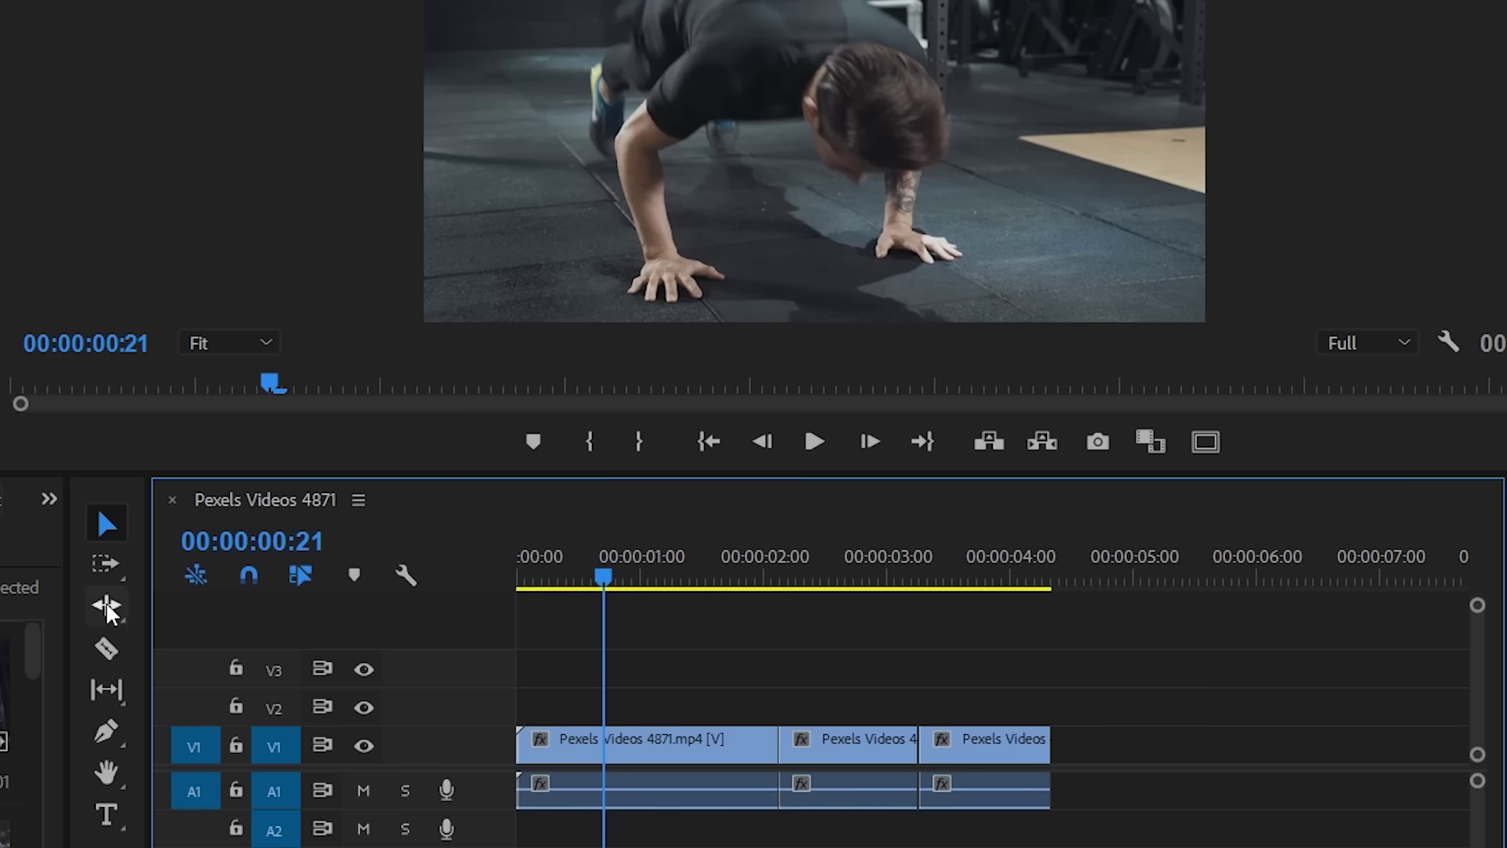
# - Ripple-trim the first clip's end shorter twice, undoing each attempt with Ctrl+Z
pyautogui.click(108, 605)
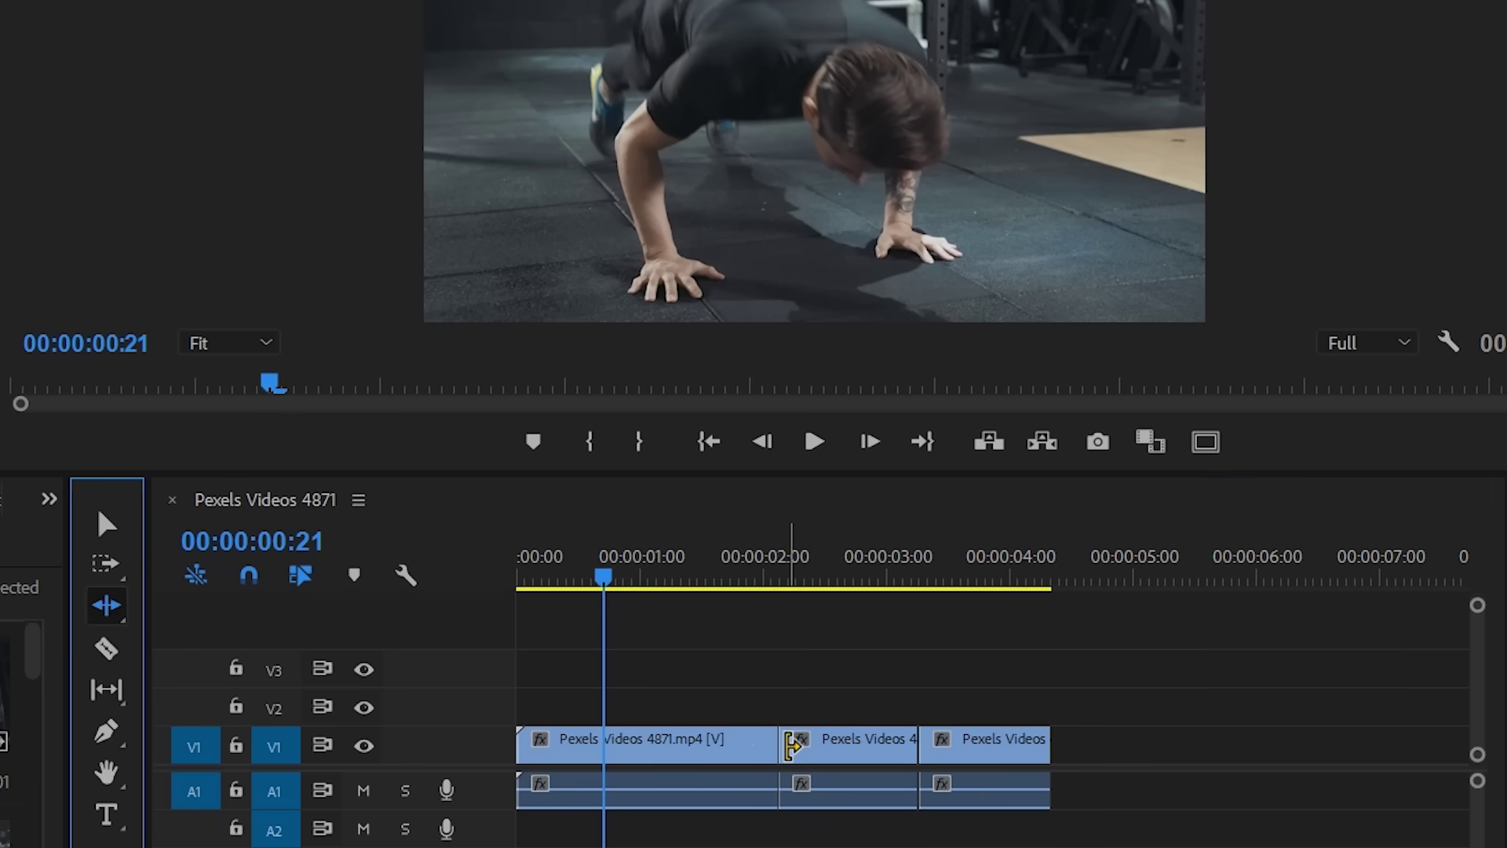
pyautogui.moveTo(768, 745); pyautogui.dragTo(685, 744)
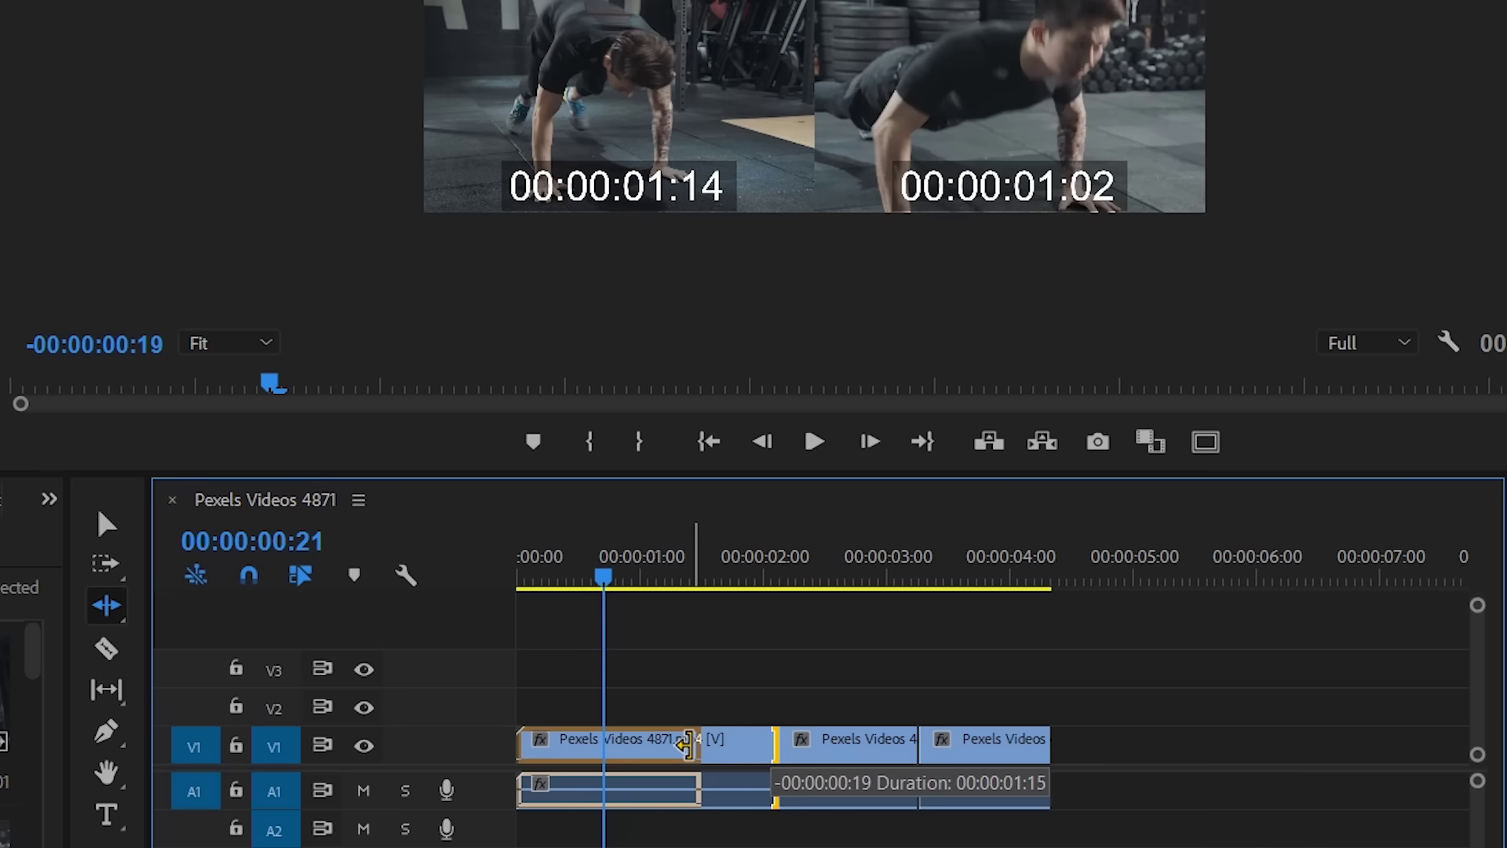
pyautogui.moveTo(685, 745); pyautogui.dragTo(684, 746)
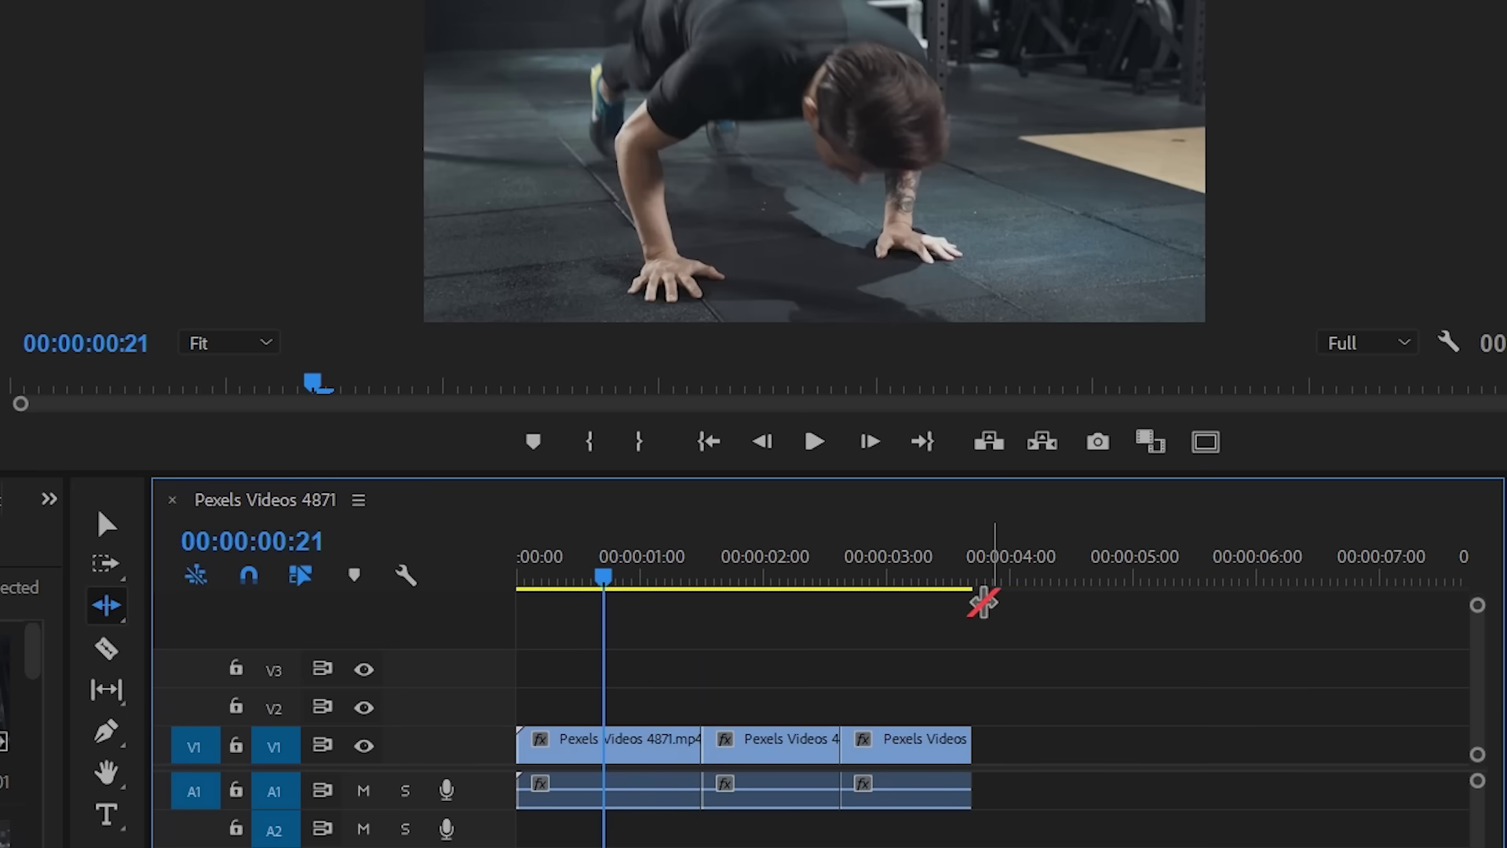
pyautogui.hotkey('ctrl', 'z')
pyautogui.moveTo(604, 585); pyautogui.dragTo(1047, 587)
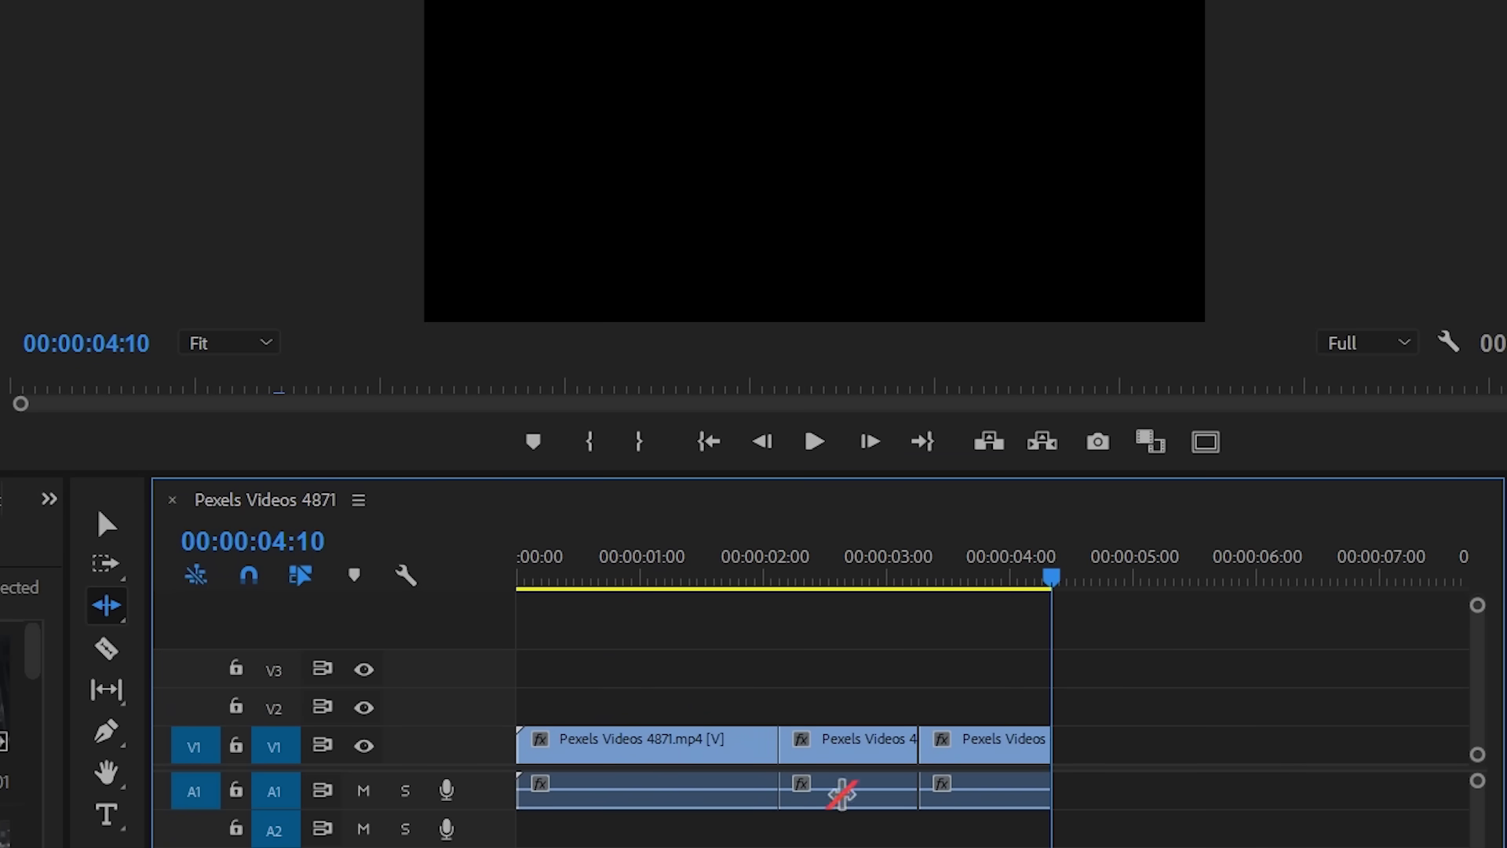
pyautogui.moveTo(776, 746); pyautogui.dragTo(712, 751)
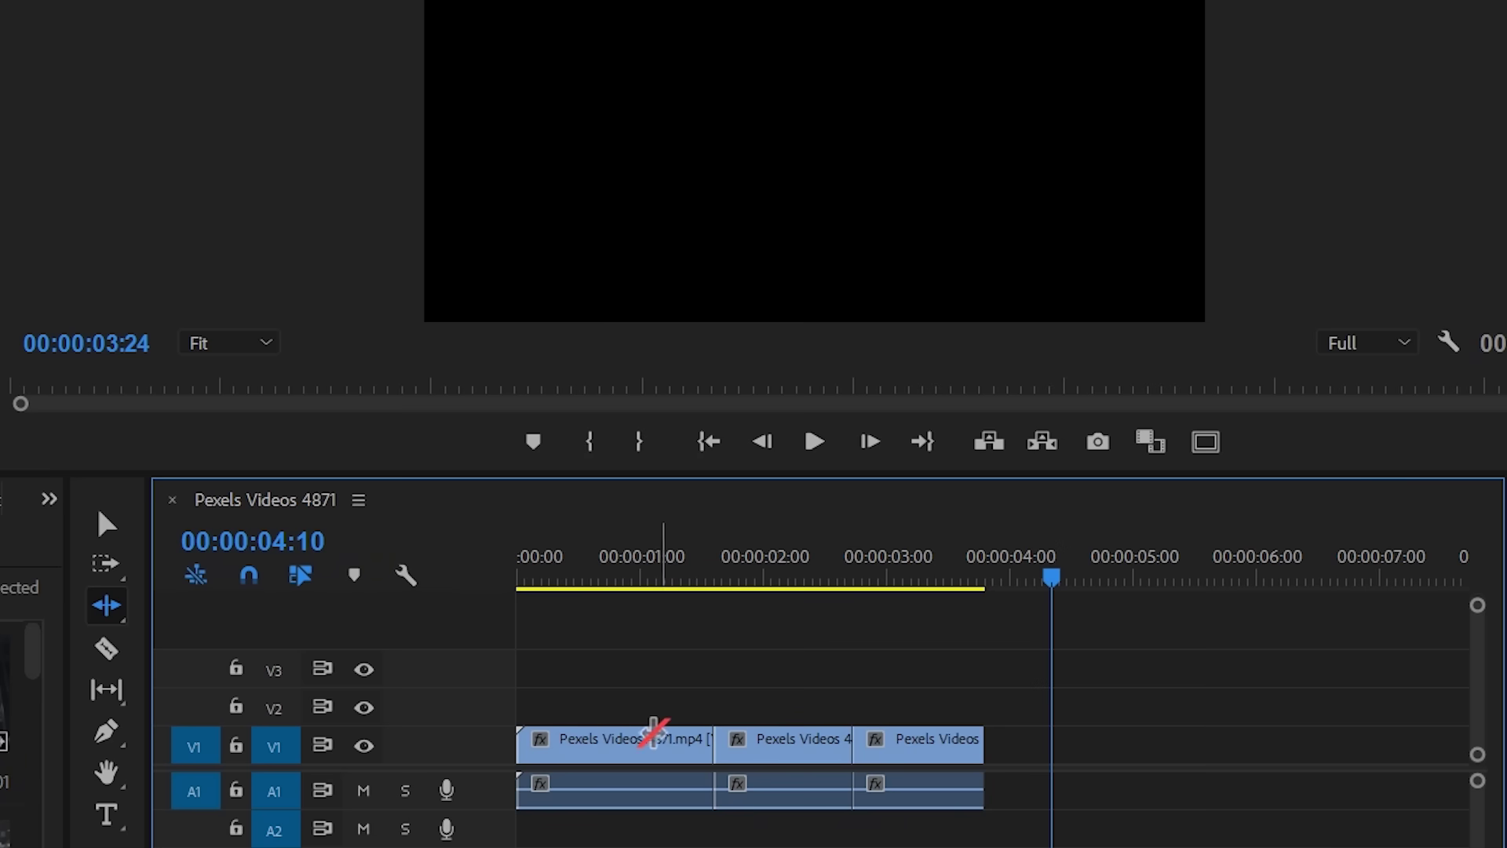
pyautogui.hotkey('ctrl', 'z')
# - Position the playhead near 1:11 and drag the first clip's out point left toward 01:12
pyautogui.click(777, 572)
pyautogui.moveTo(777, 572); pyautogui.dragTo(690, 572)
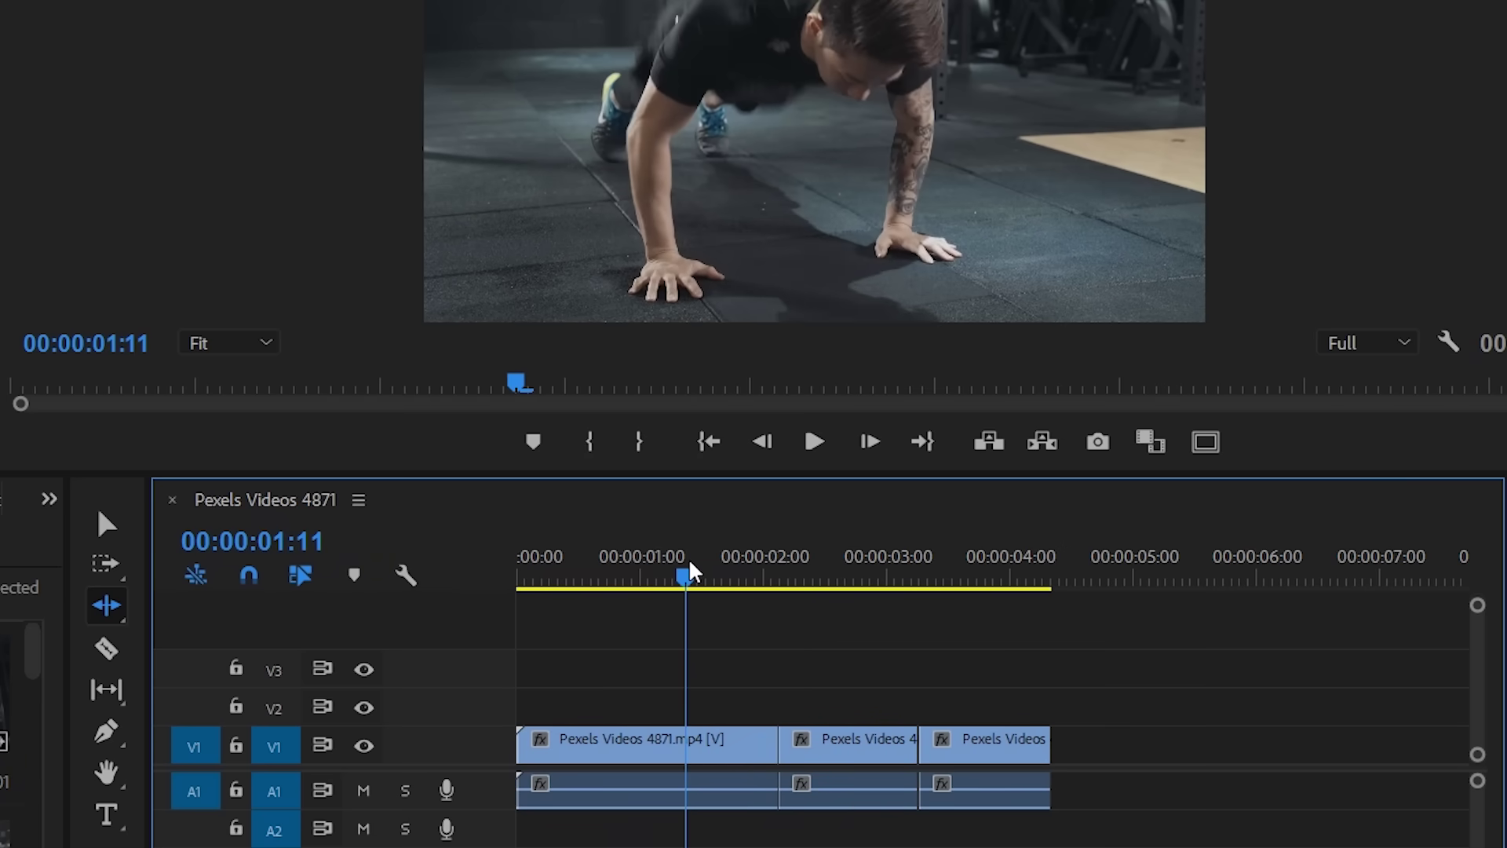
pyautogui.moveTo(790, 577)
pyautogui.mouseDown()
pyautogui.moveTo(684, 588)
pyautogui.moveTo(710, 581)
pyautogui.mouseUp()
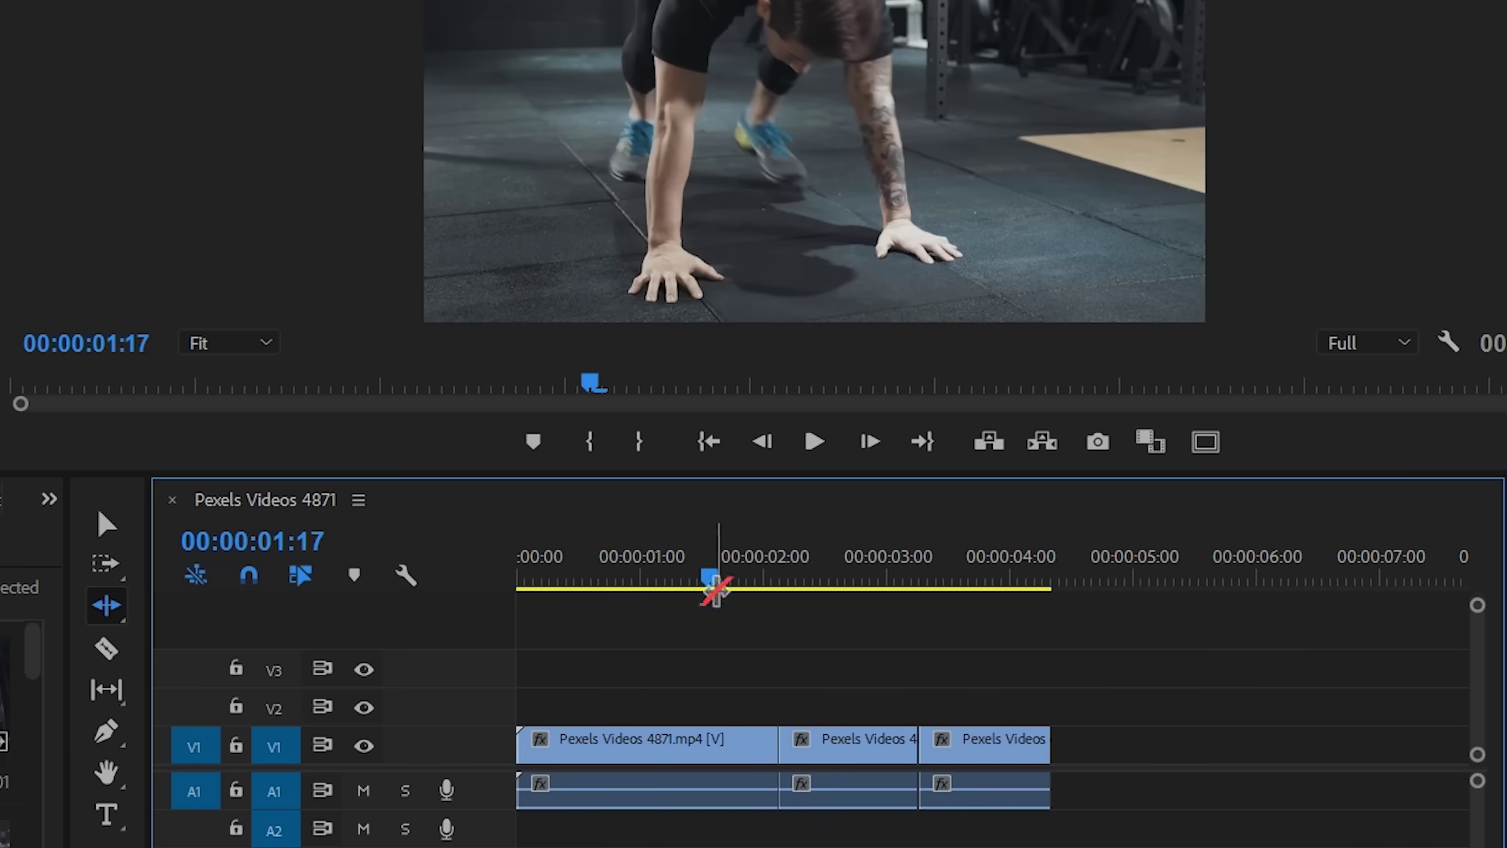
pyautogui.moveTo(770, 772); pyautogui.dragTo(709, 772)
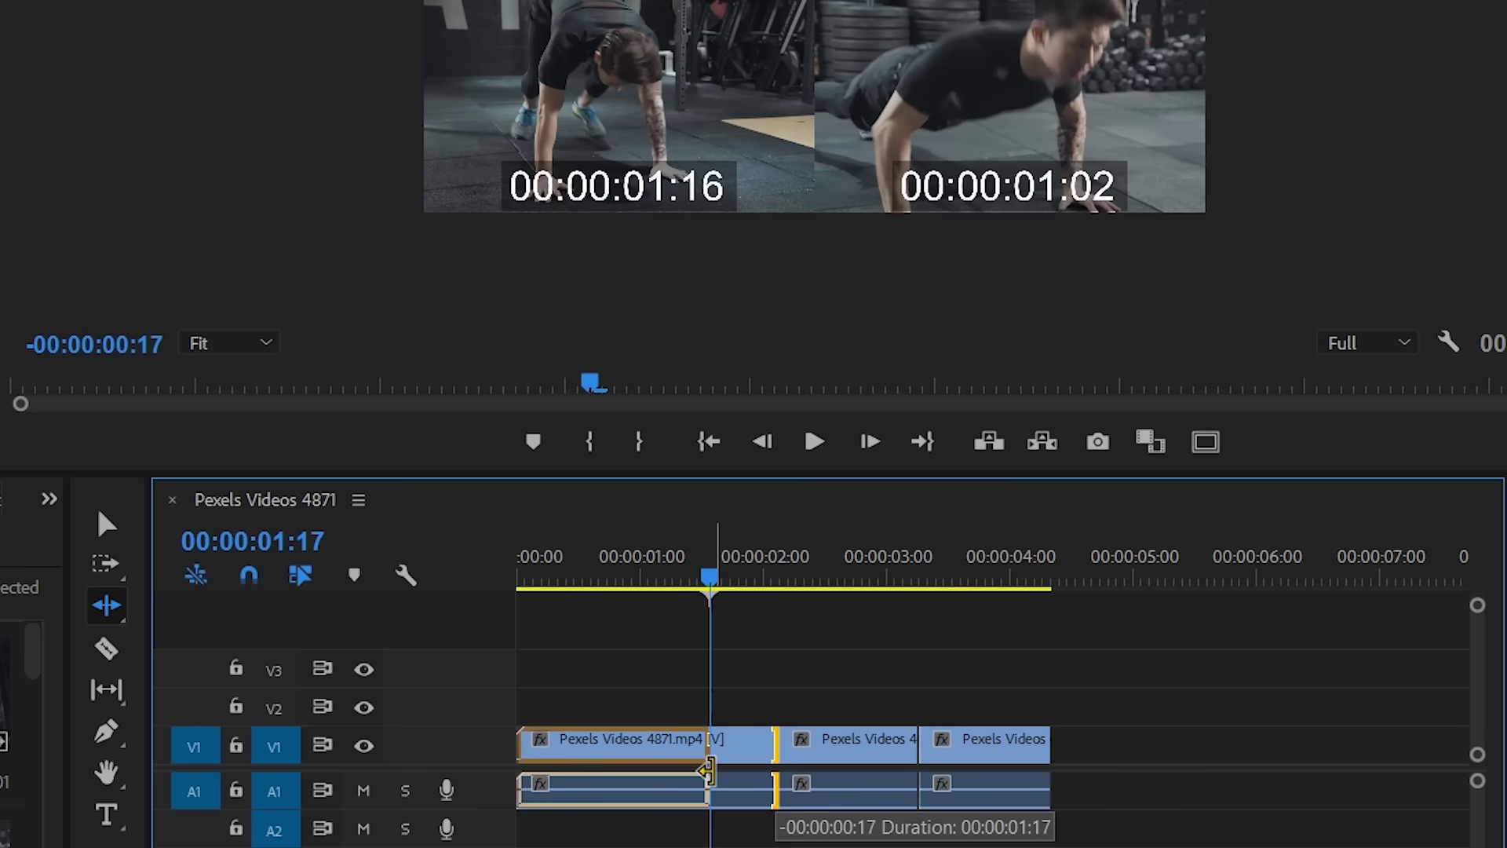
pyautogui.moveTo(708, 772); pyautogui.dragTo(776, 772)
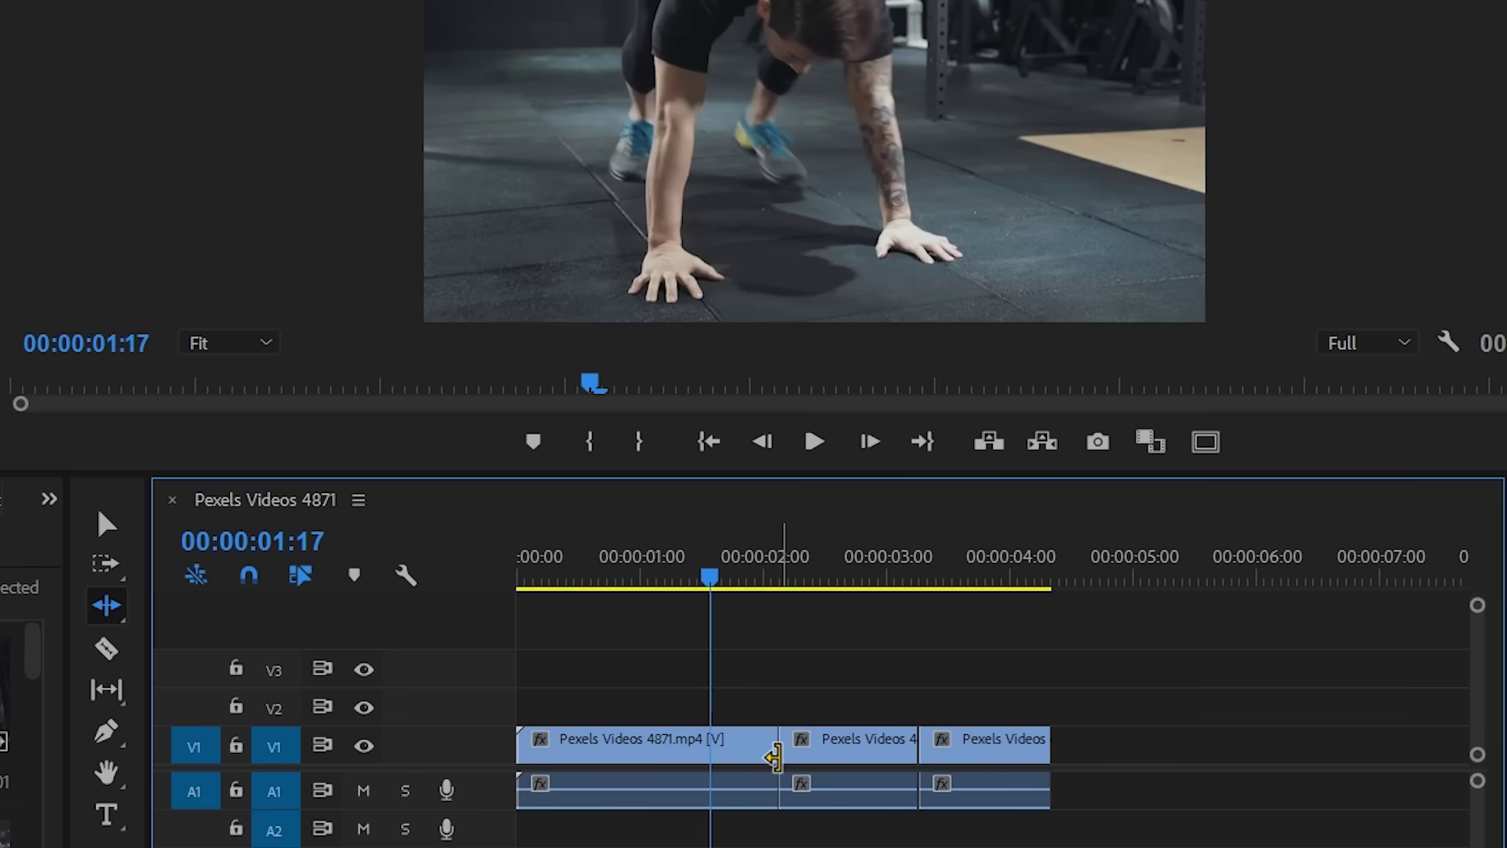
pyautogui.moveTo(773, 758); pyautogui.dragTo(682, 756)
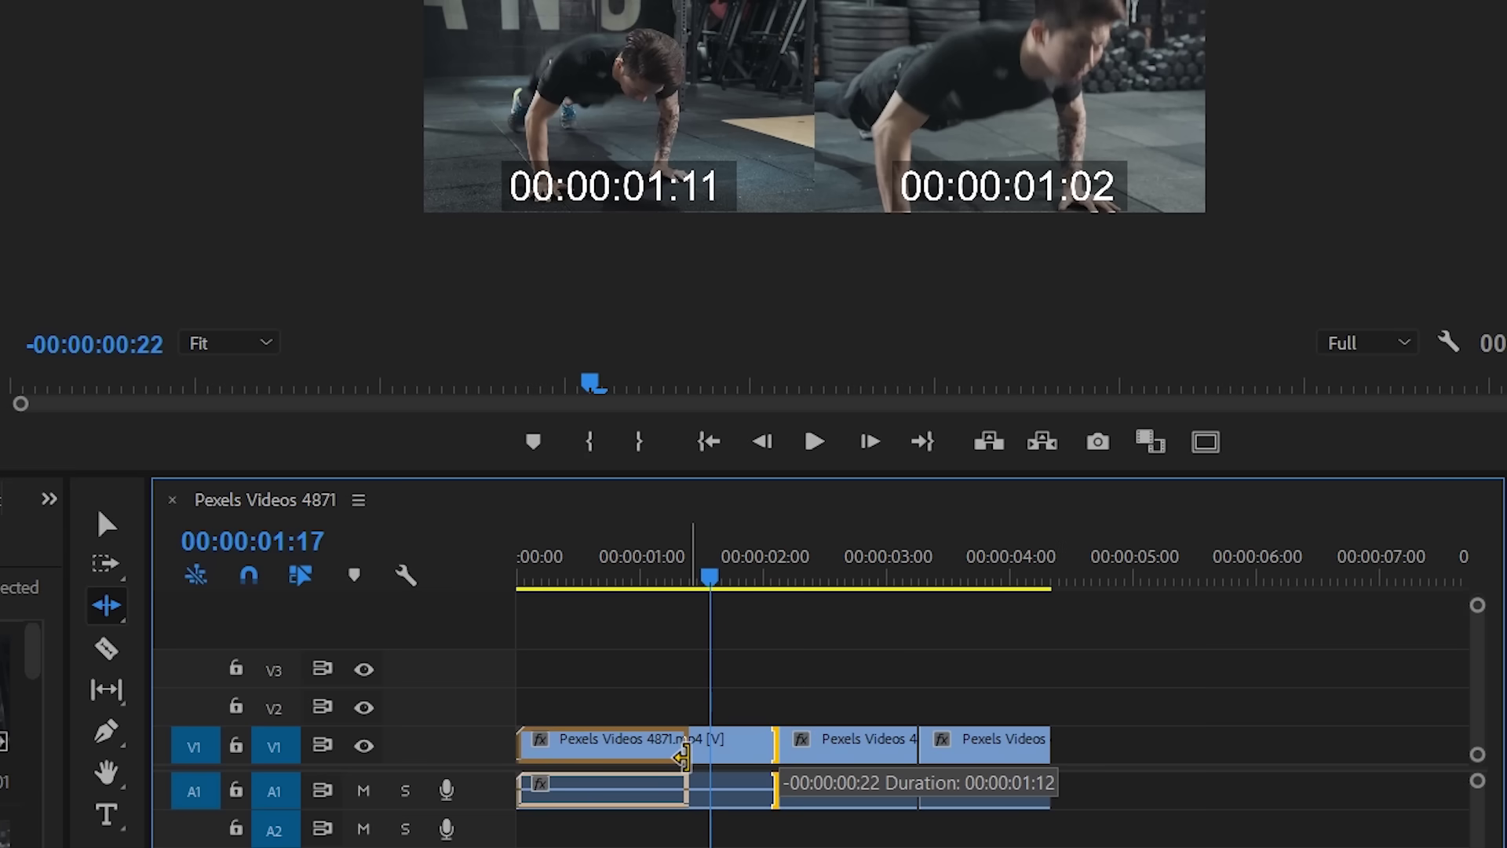
# - Commit the first clip's ripple trim near 1:12 and play the sequence from the start
pyautogui.moveTo(681, 756); pyautogui.dragTo(681, 756)
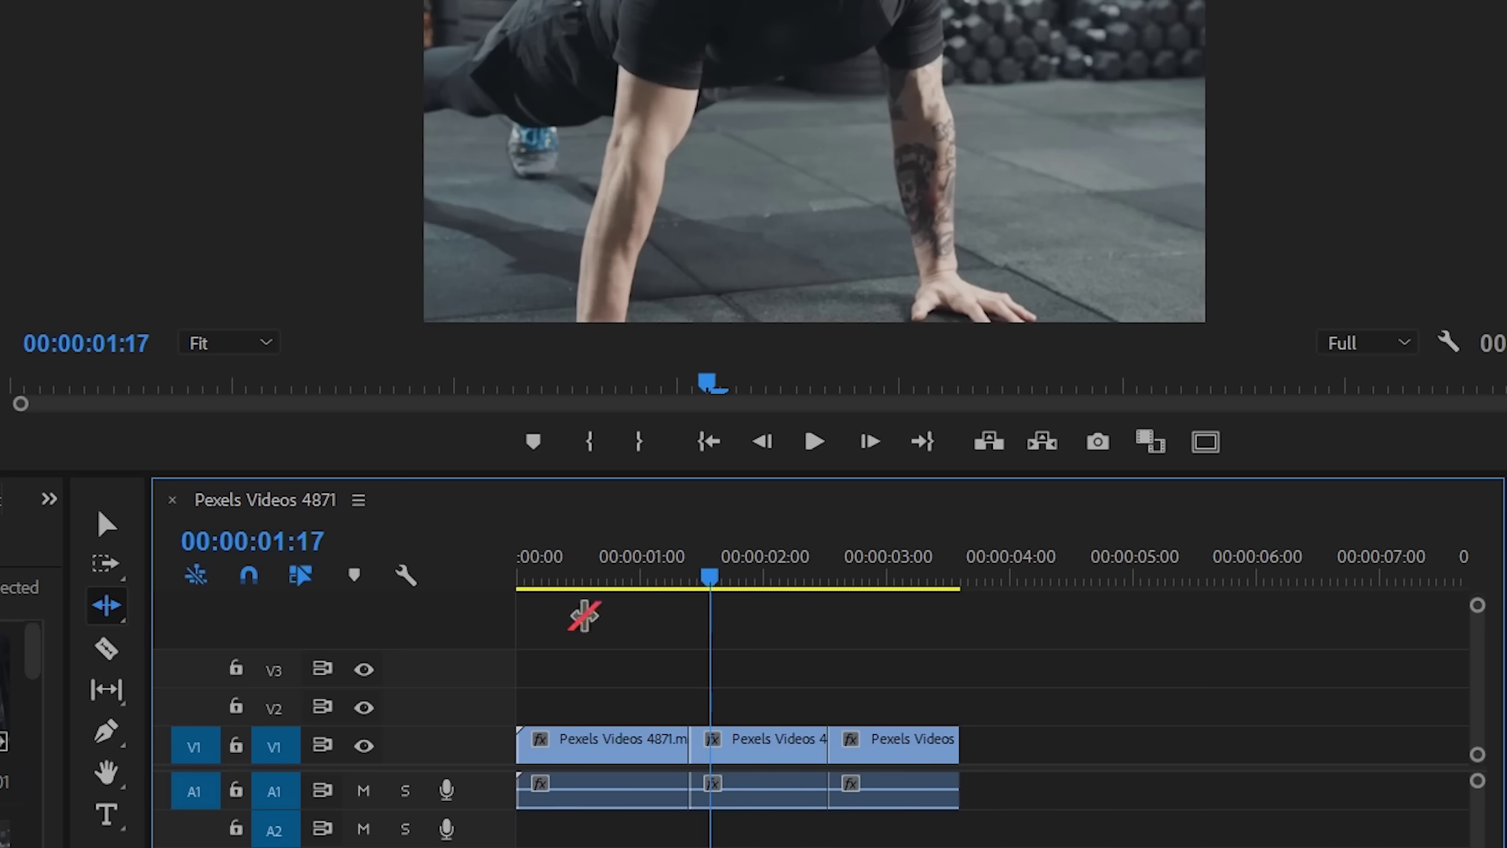
pyautogui.moveTo(575, 579); pyautogui.dragTo(491, 581)
pyautogui.press('space')
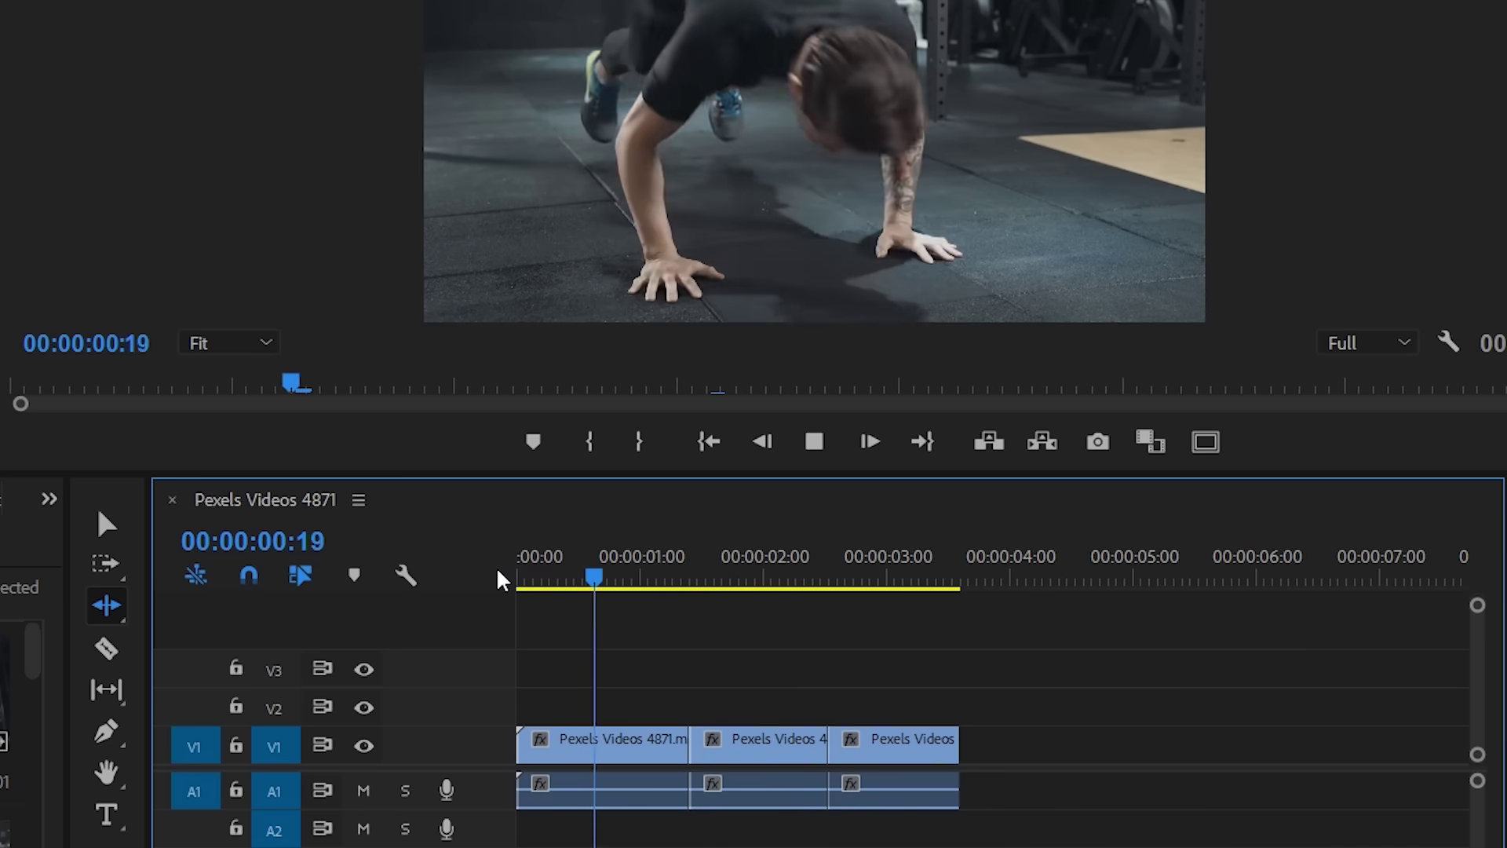
pyautogui.press('space')
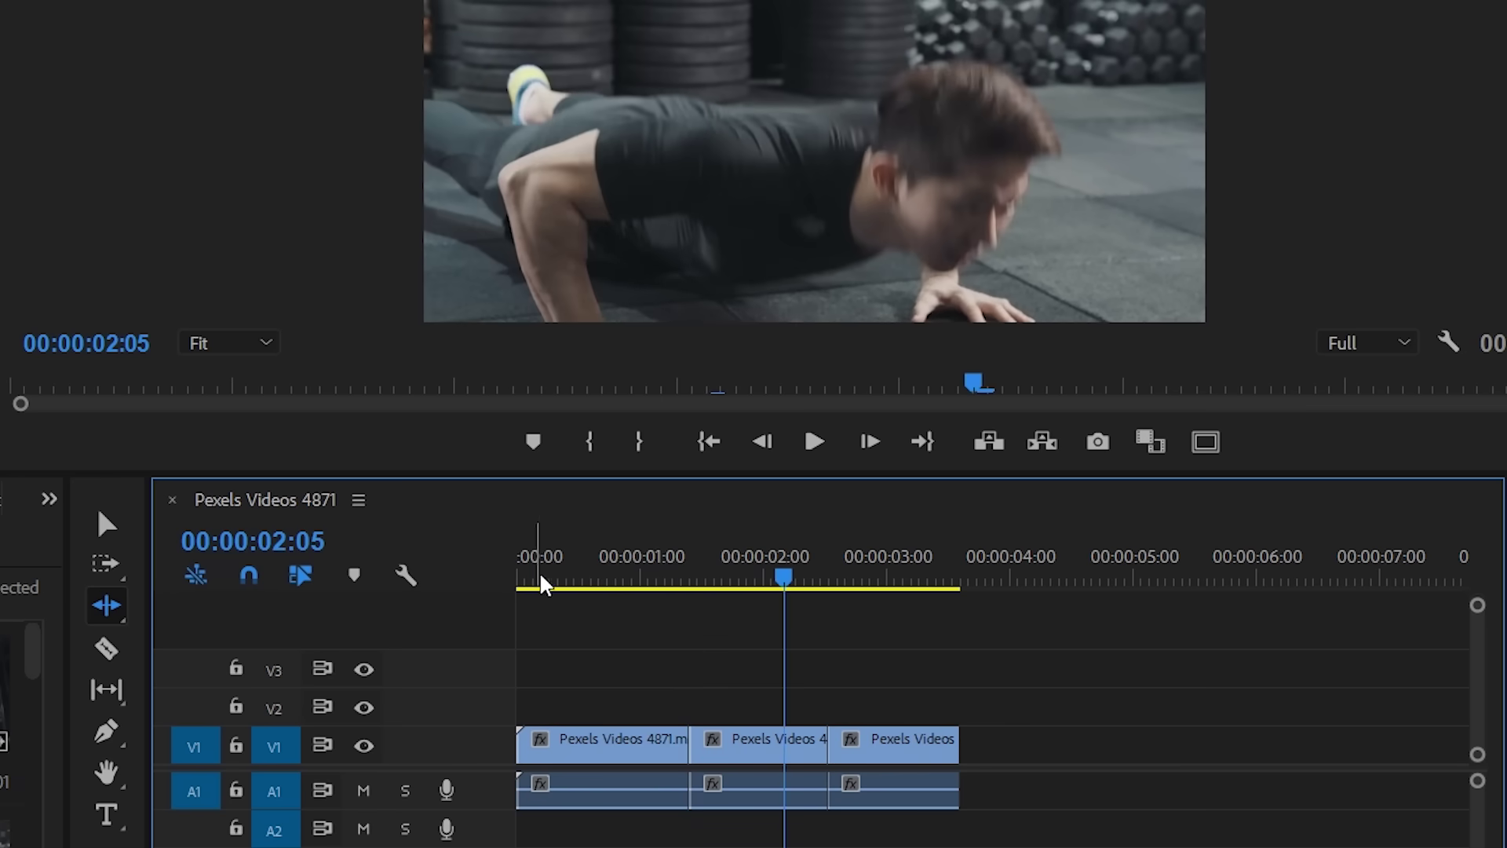
pyautogui.moveTo(785, 581); pyautogui.dragTo(493, 593)
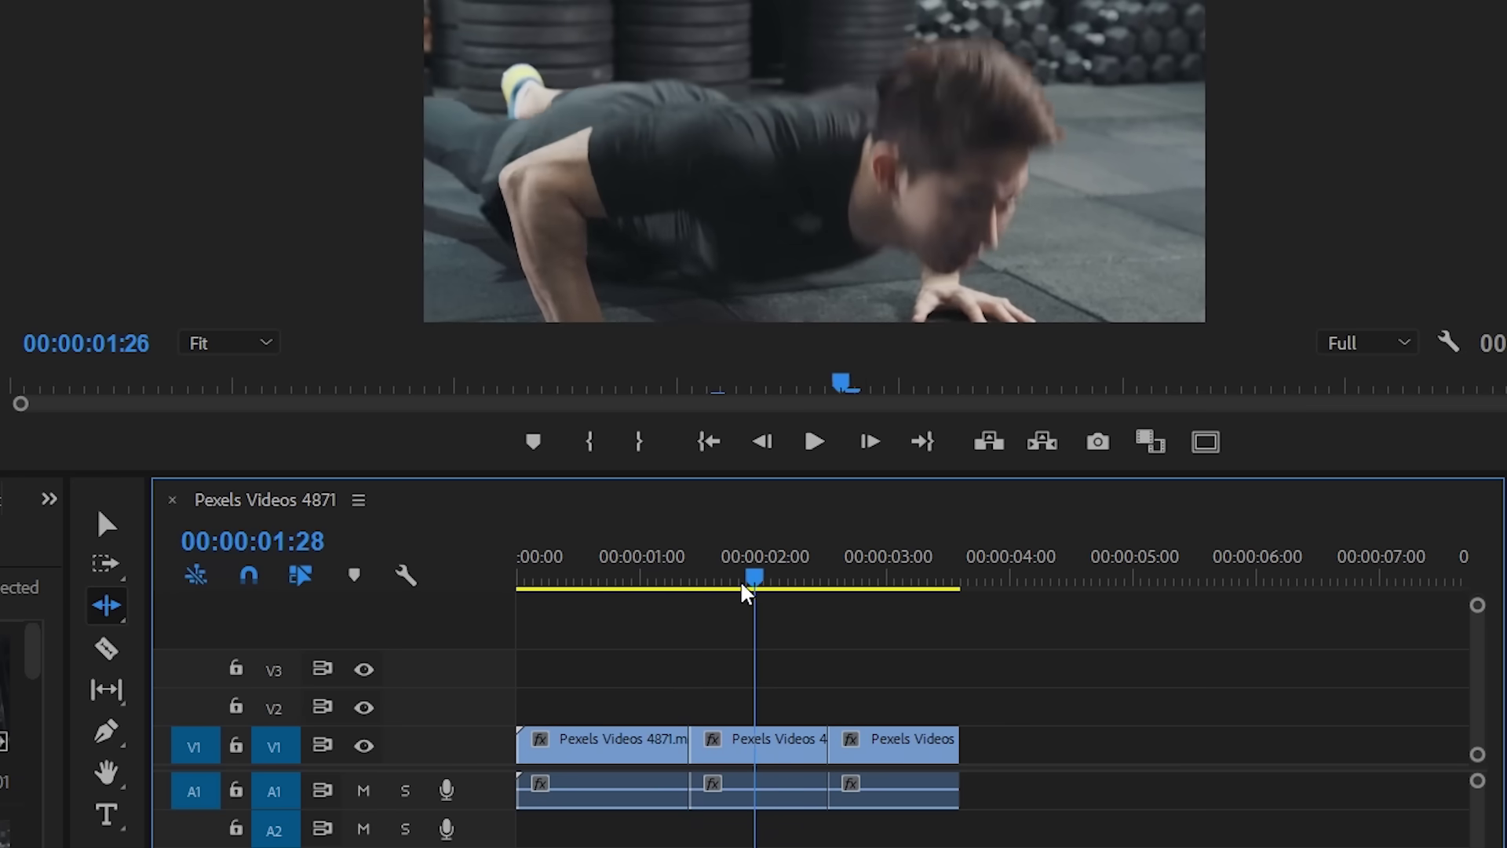
pyautogui.press('space')
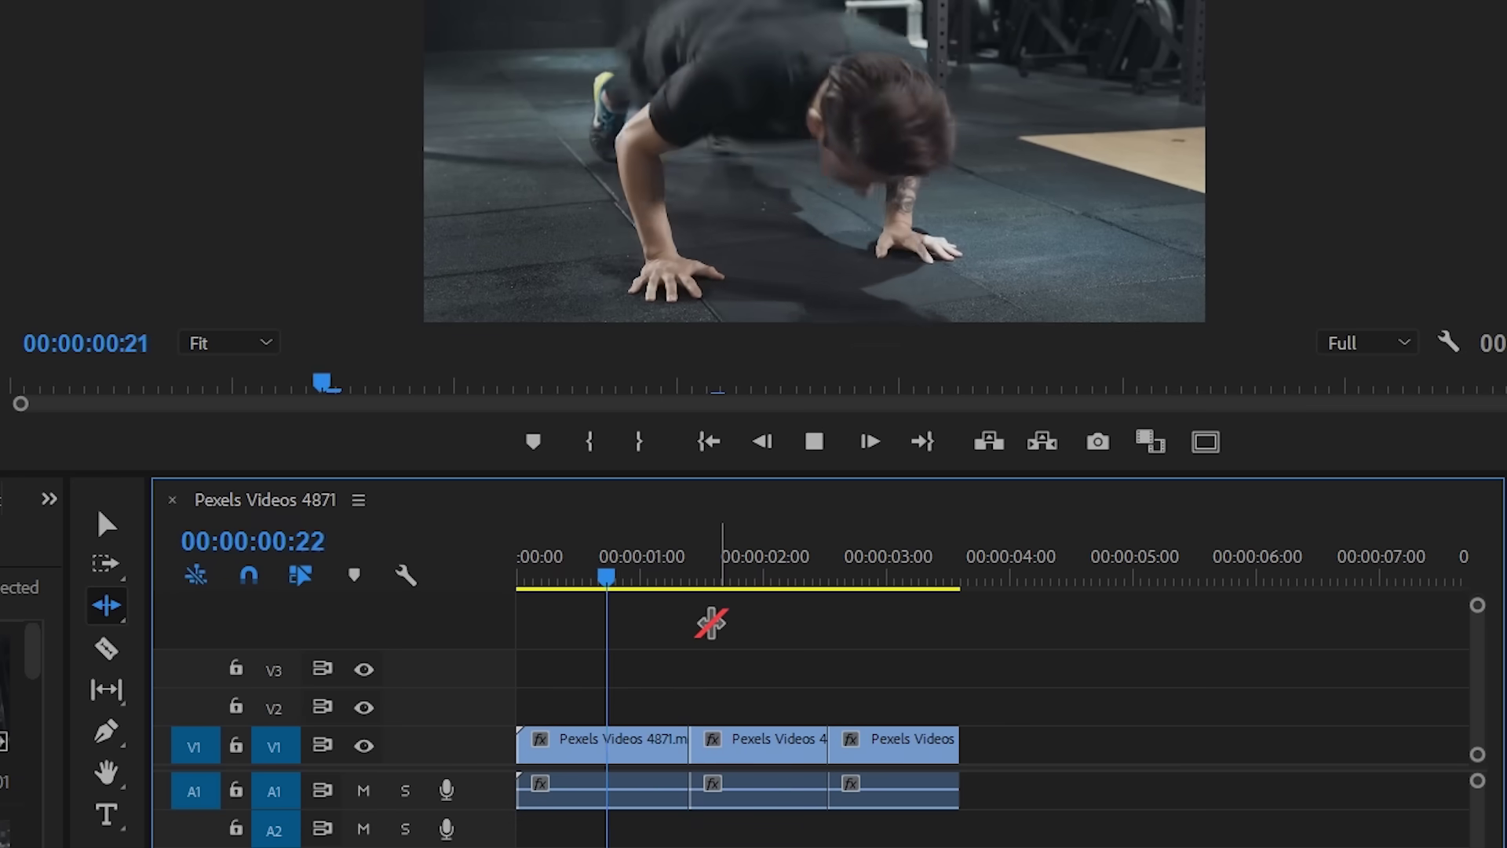
pyautogui.press('space')
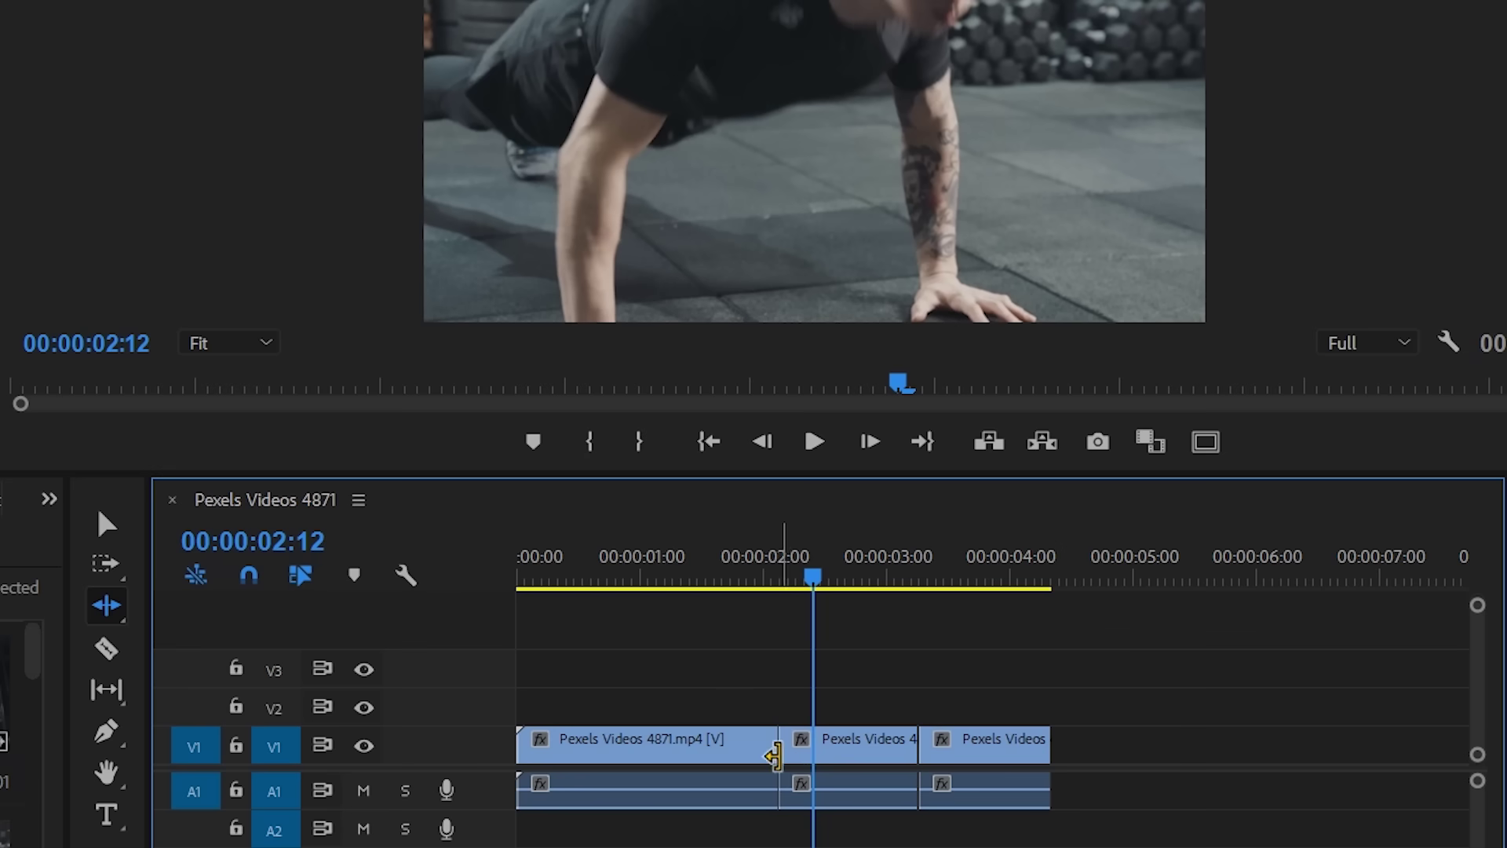
# - With the Selection tool, try shortening the first clip's end, then undo
pyautogui.click(105, 524)
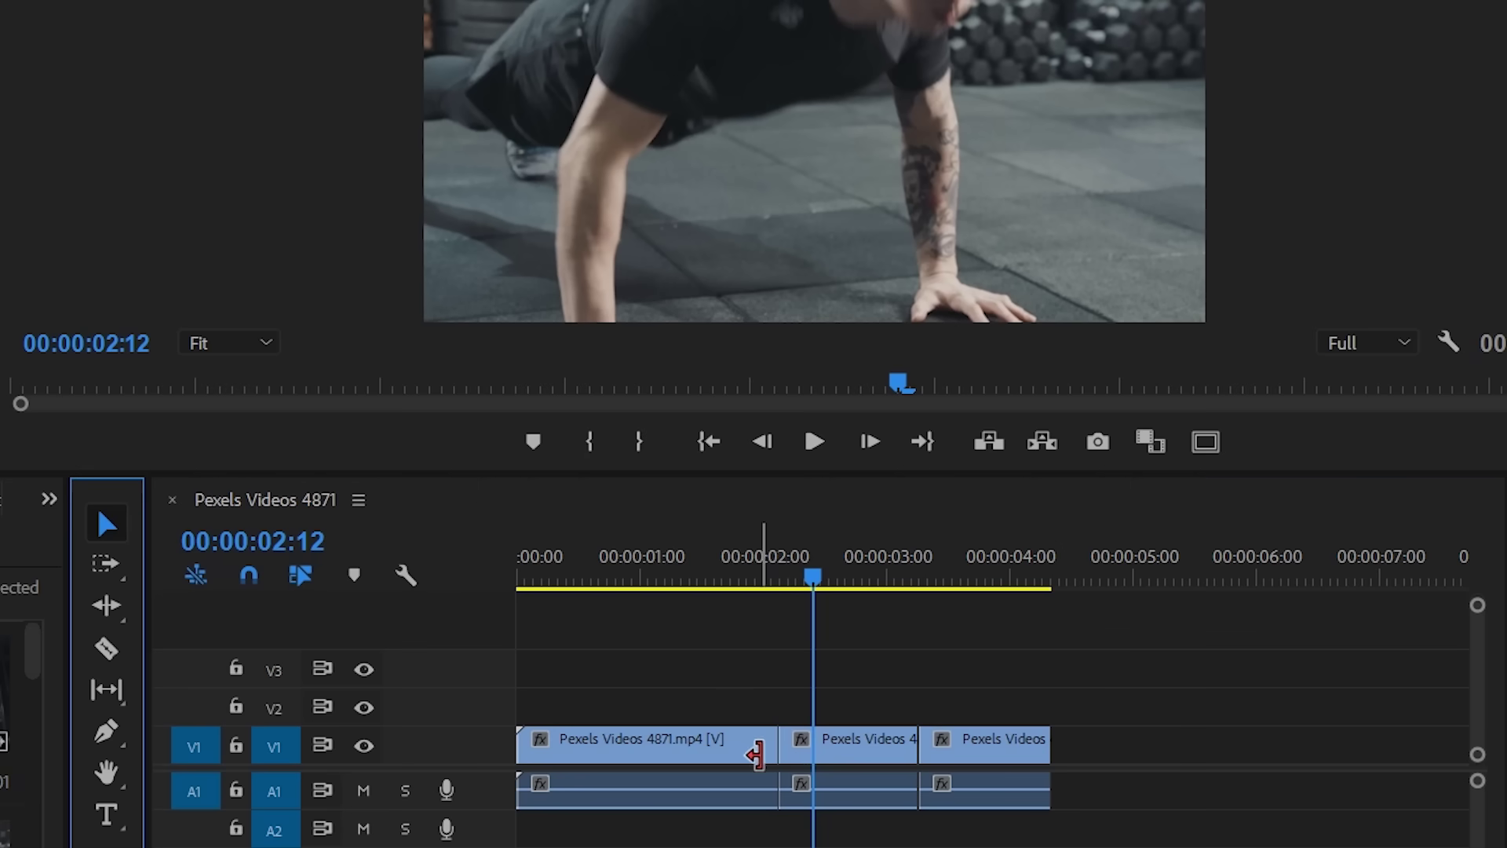
pyautogui.moveTo(772, 754); pyautogui.dragTo(710, 758)
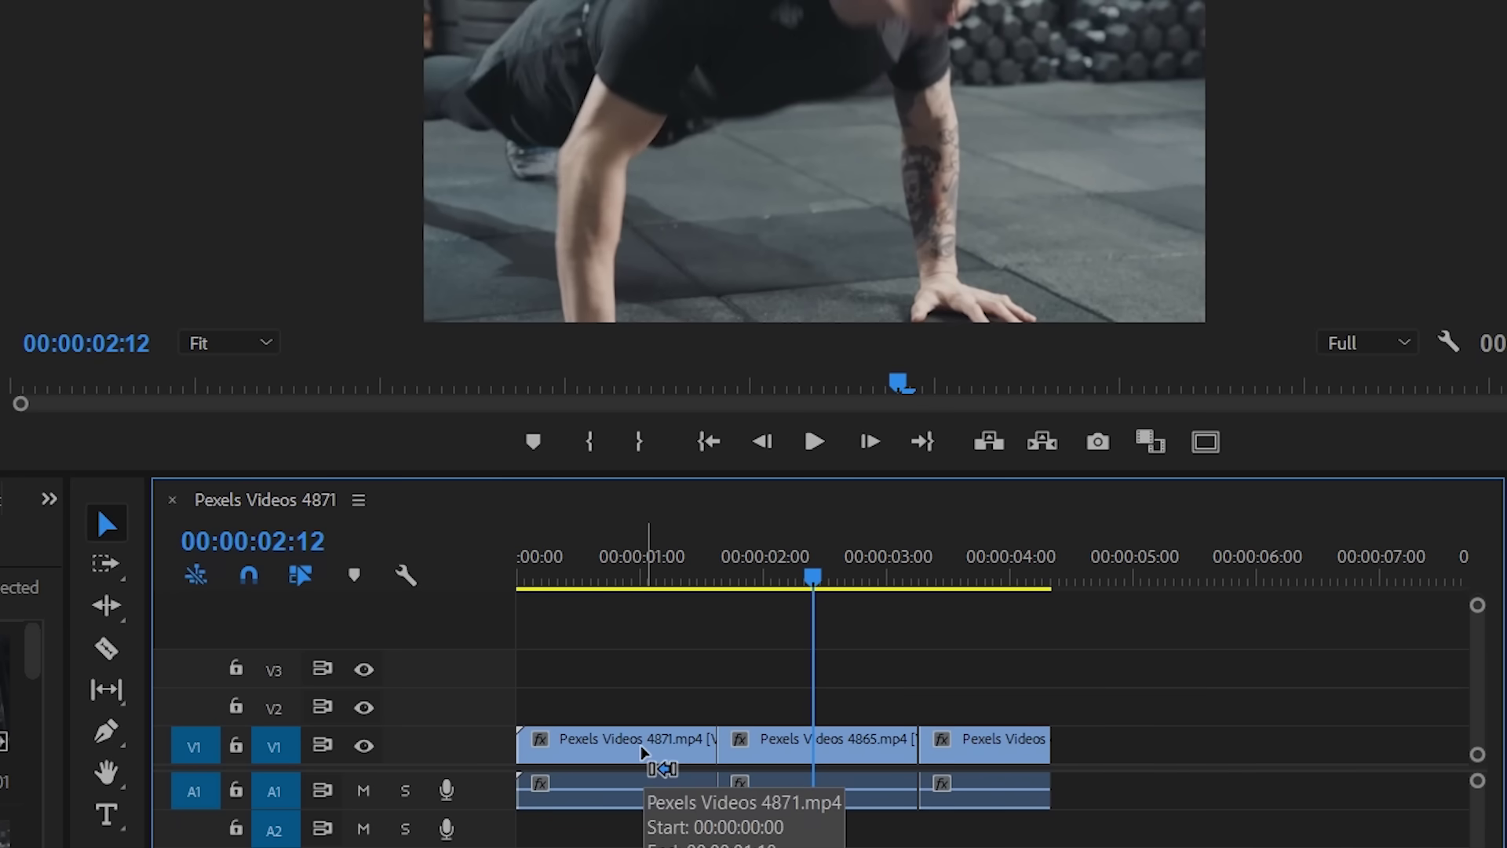
pyautogui.hotkey('ctrl', 'z')
pyautogui.hotkey('ctrl', 'z')
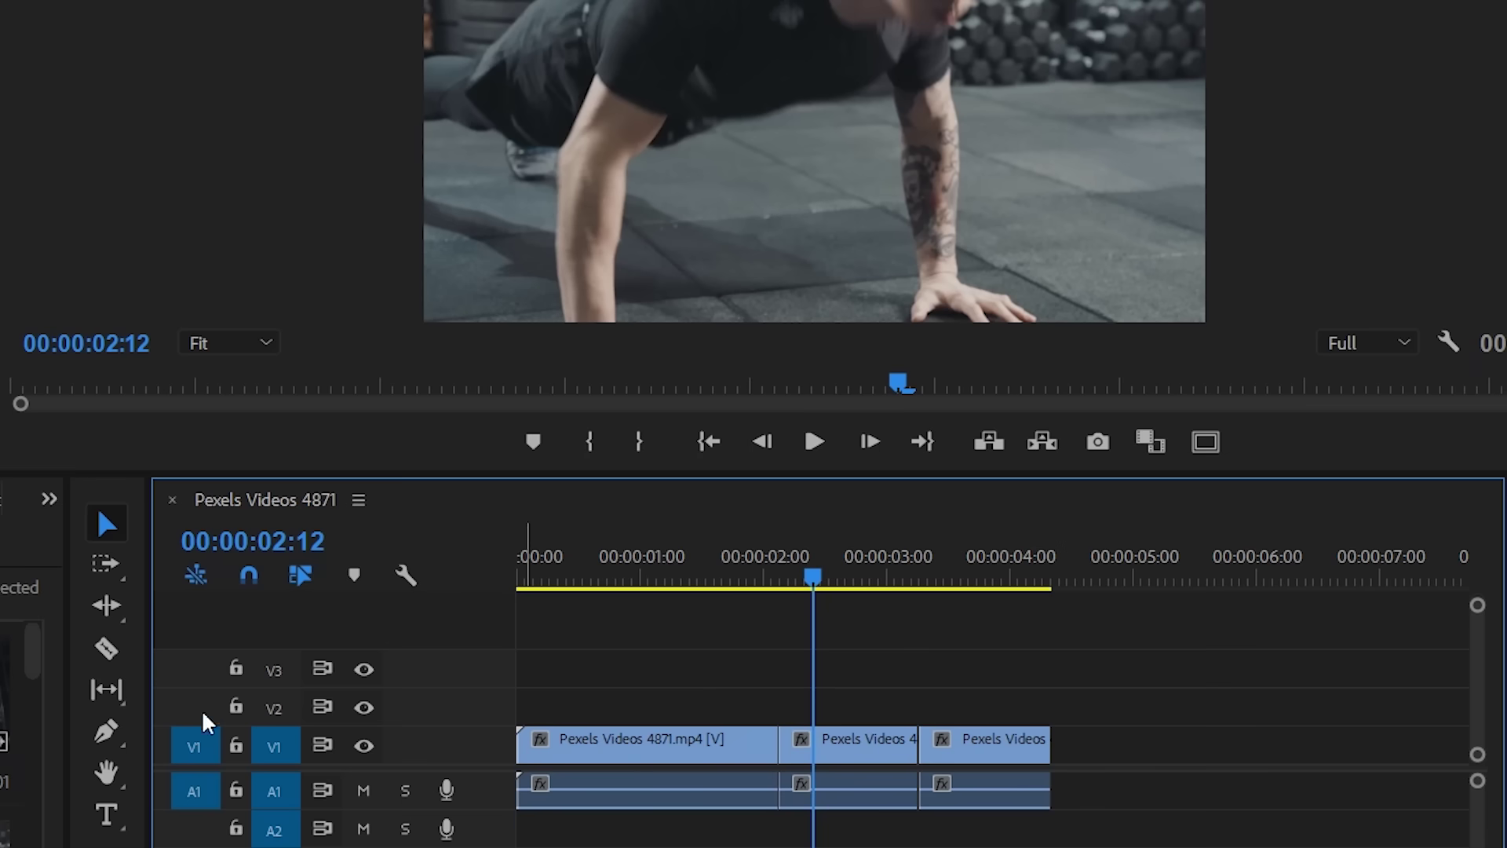
# - With the Rolling Edit Tool, roll the first cut left to about 00:00:01:12
pyautogui.click(104, 612)
pyautogui.click(105, 613)
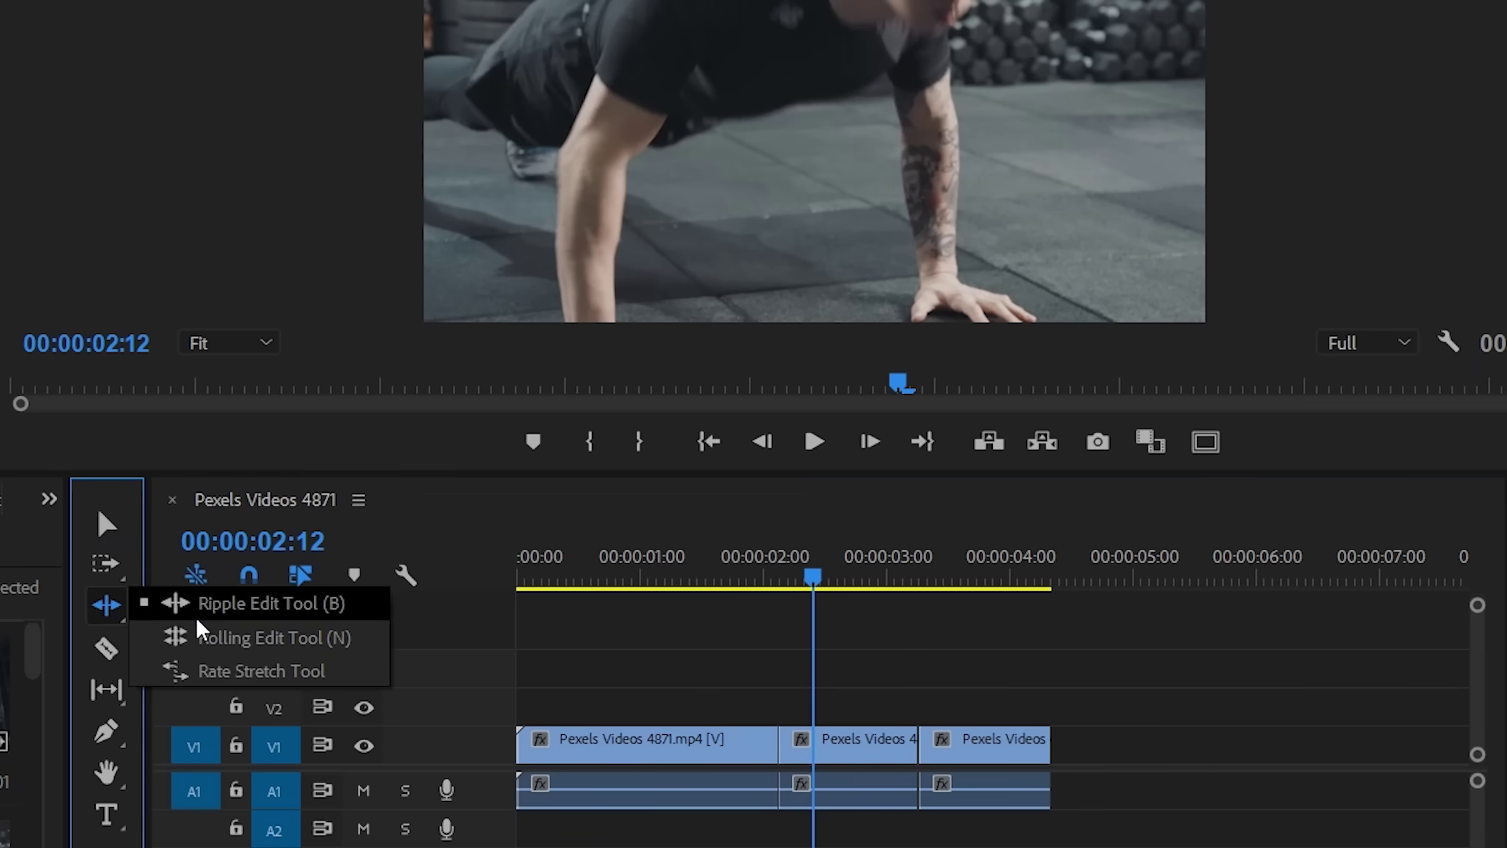
pyautogui.click(227, 651)
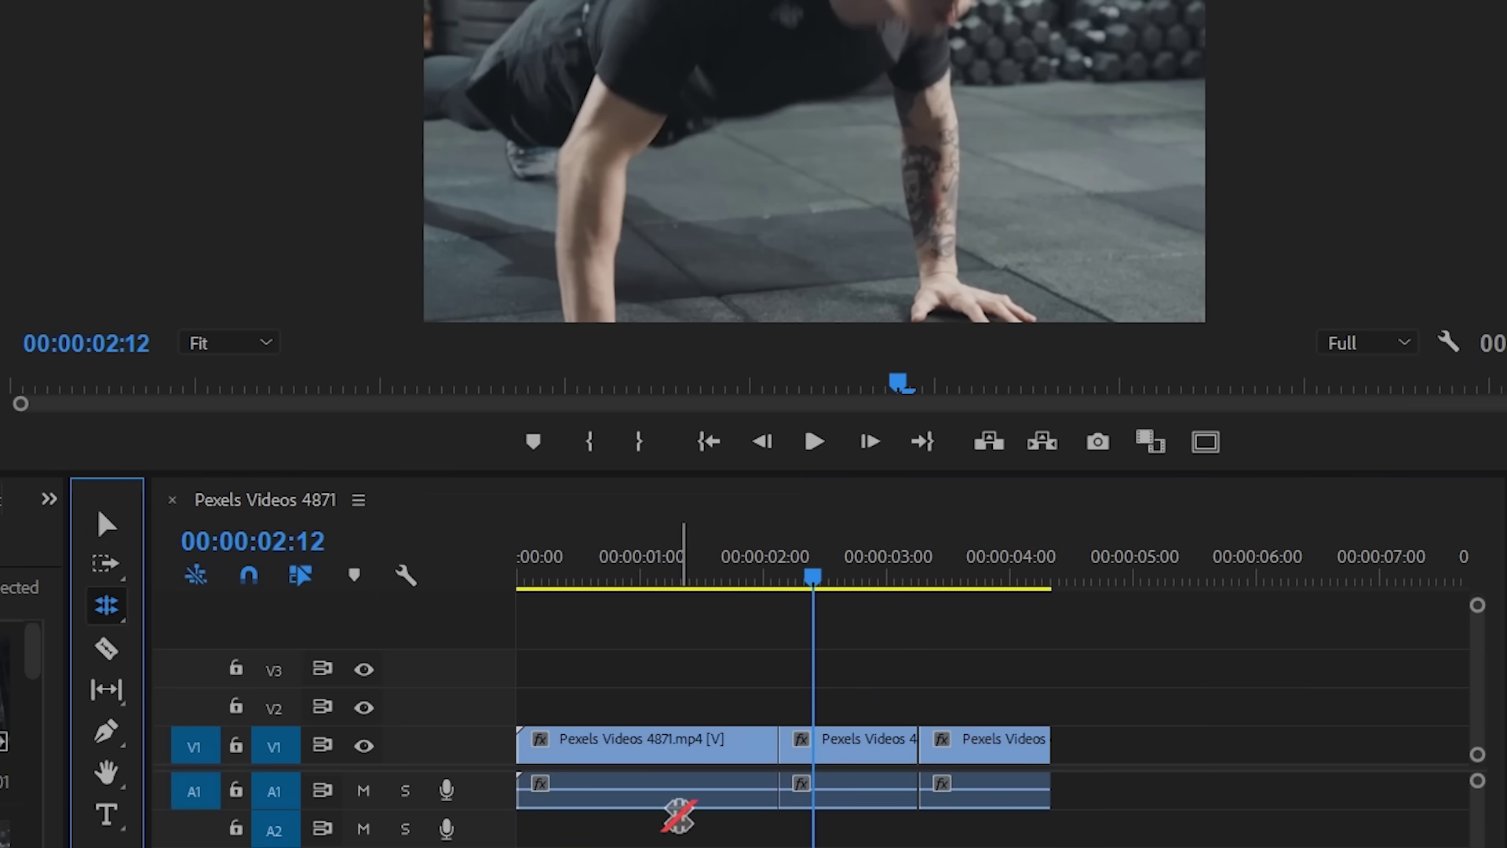
pyautogui.click(779, 758)
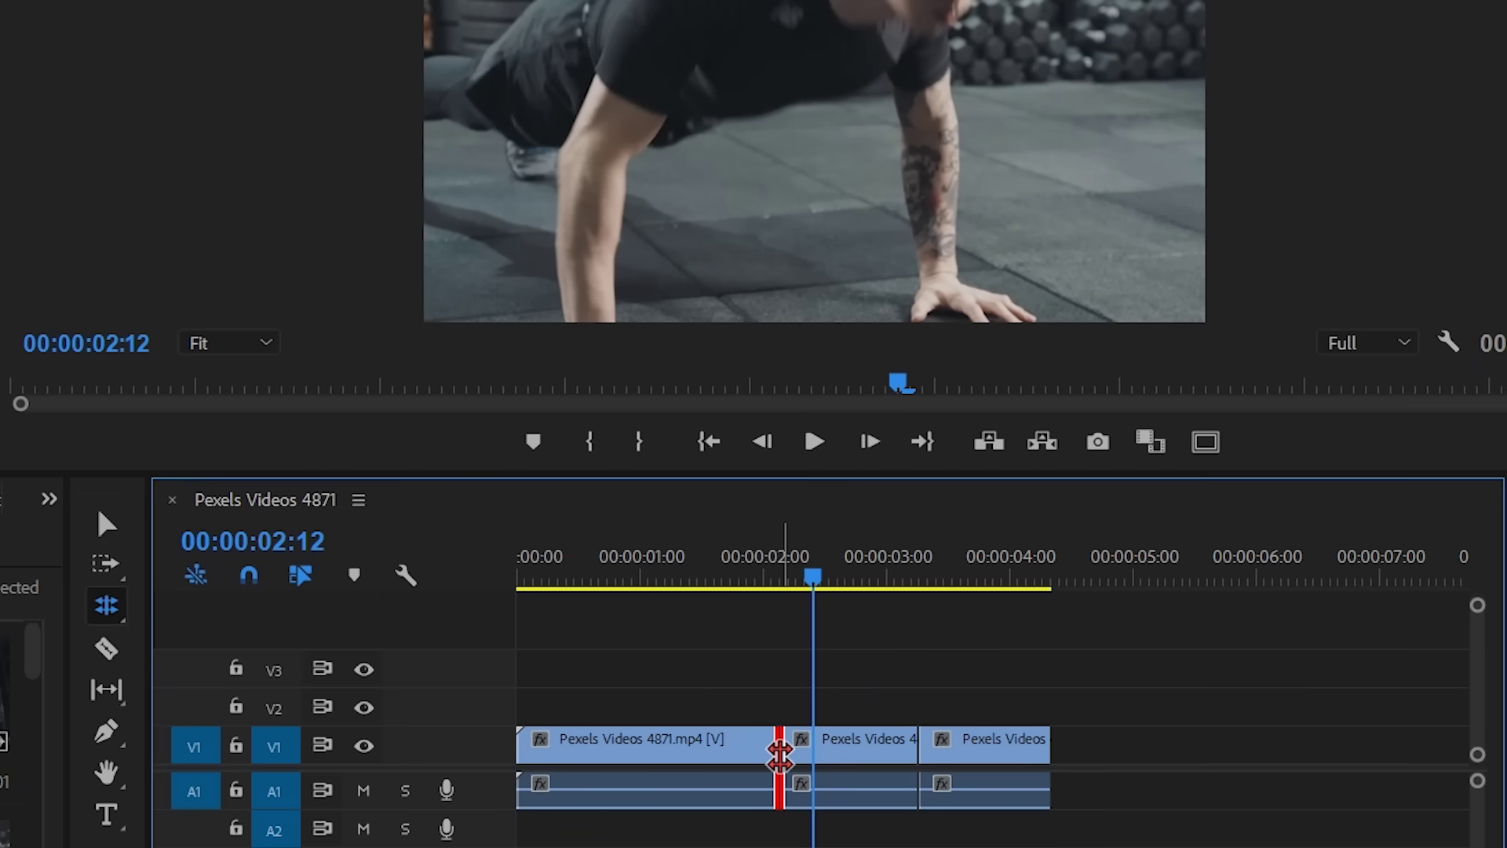
pyautogui.moveTo(780, 758); pyautogui.dragTo(691, 756)
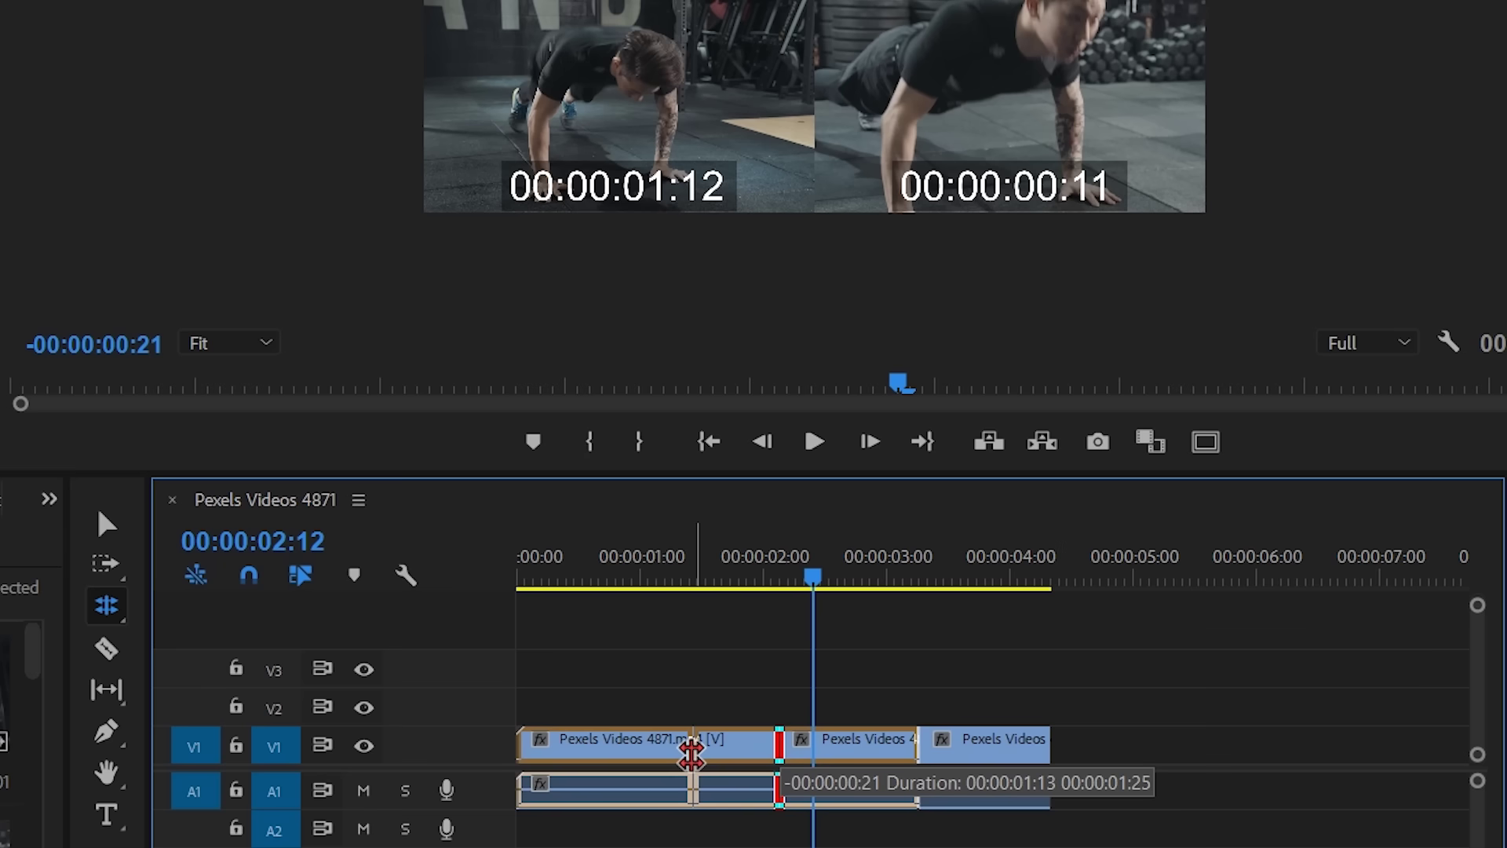
pyautogui.moveTo(693, 752); pyautogui.dragTo(687, 752)
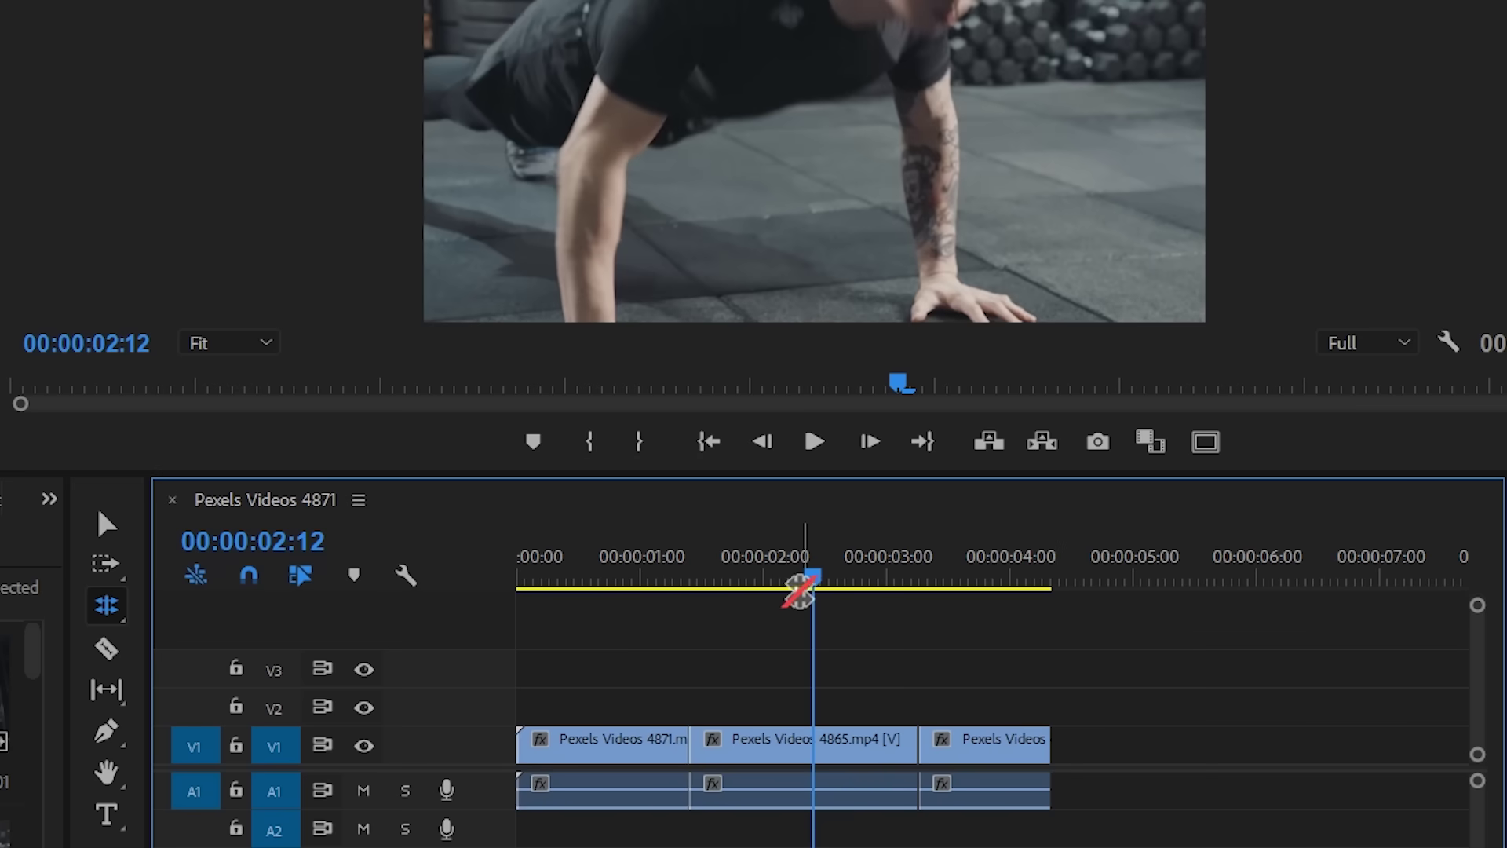
pyautogui.click(705, 581)
# - Play the sequence from the start, test the second cut, and leave it unchanged
pyautogui.moveTo(644, 582); pyautogui.dragTo(494, 581)
pyautogui.press('space')
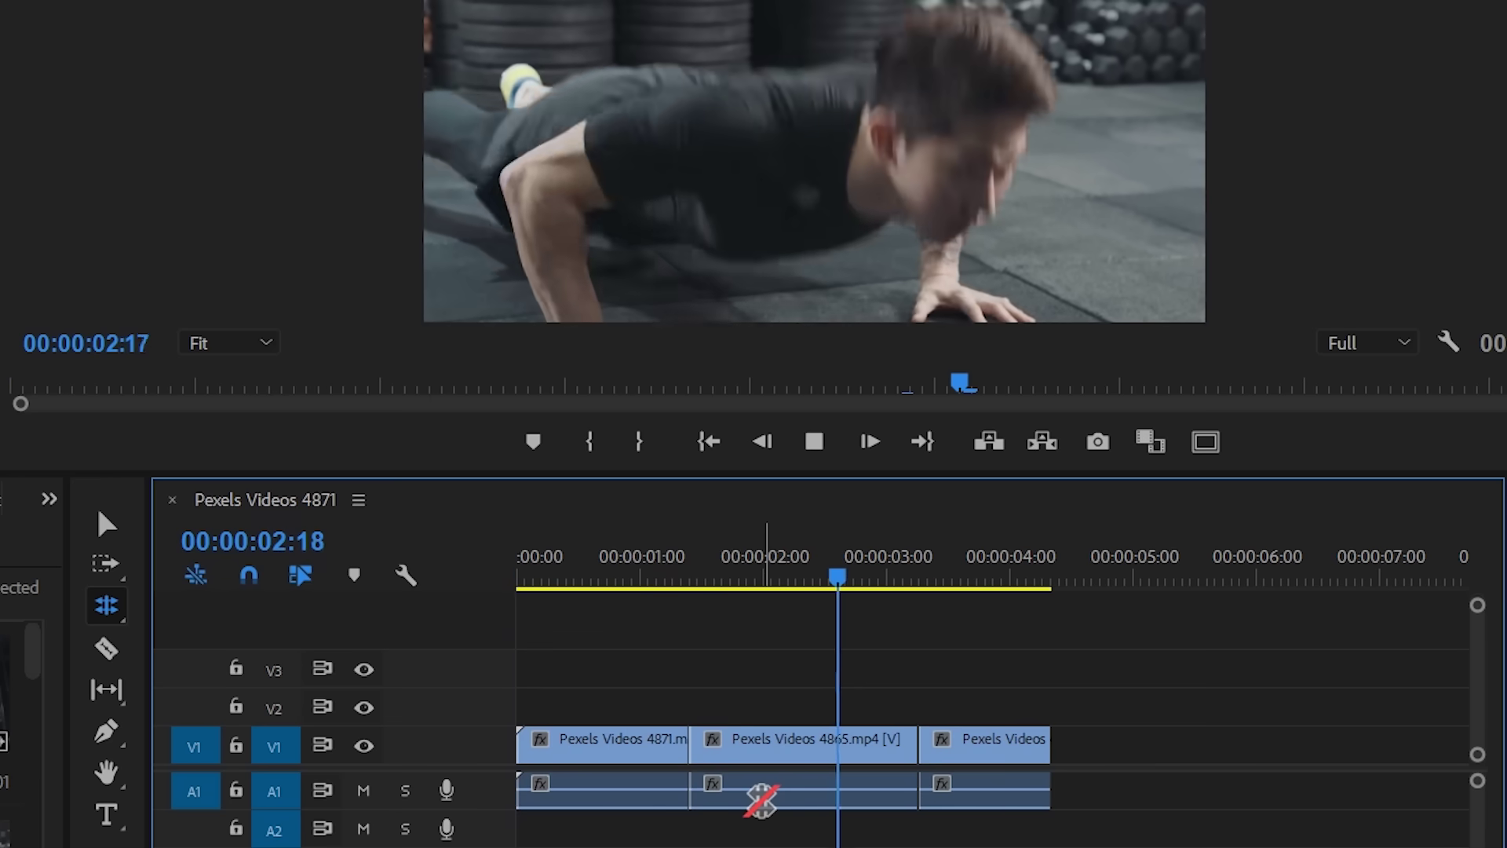
pyautogui.press('space')
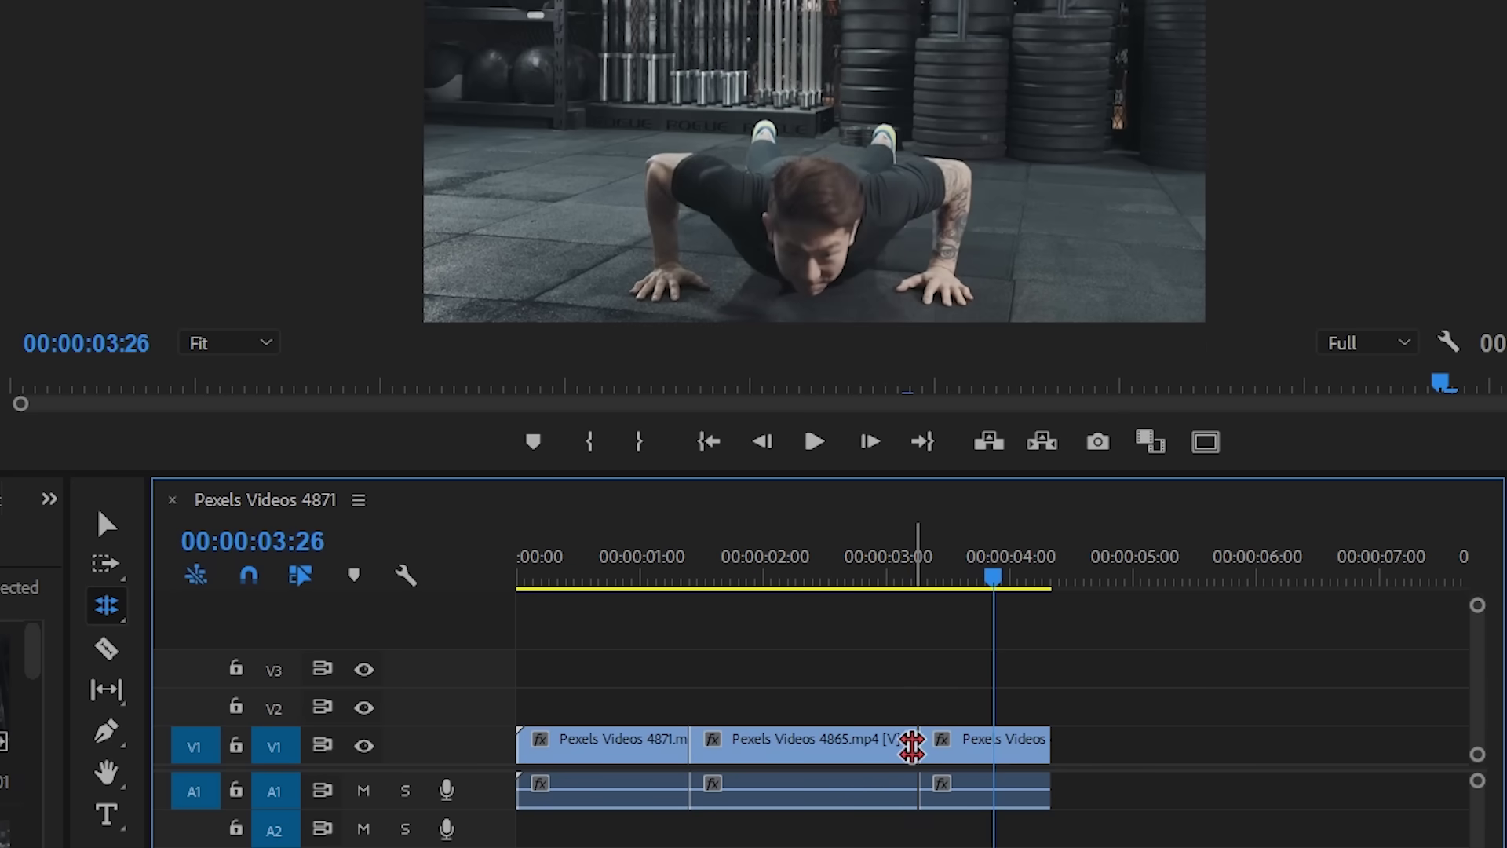
pyautogui.moveTo(912, 746); pyautogui.dragTo(917, 746)
pyautogui.moveTo(991, 578); pyautogui.dragTo(544, 581)
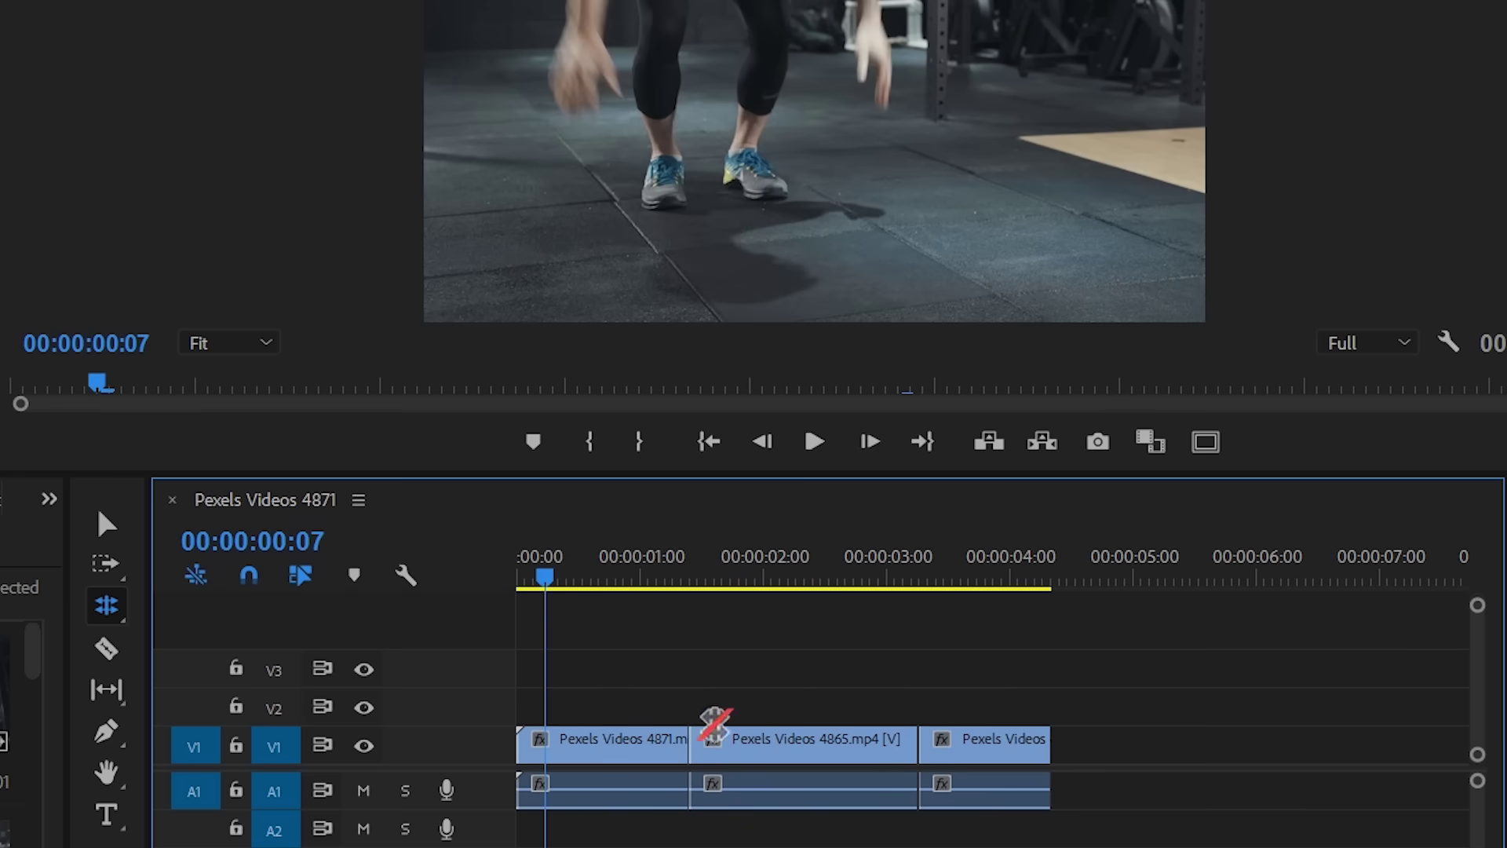
pyautogui.click(116, 520)
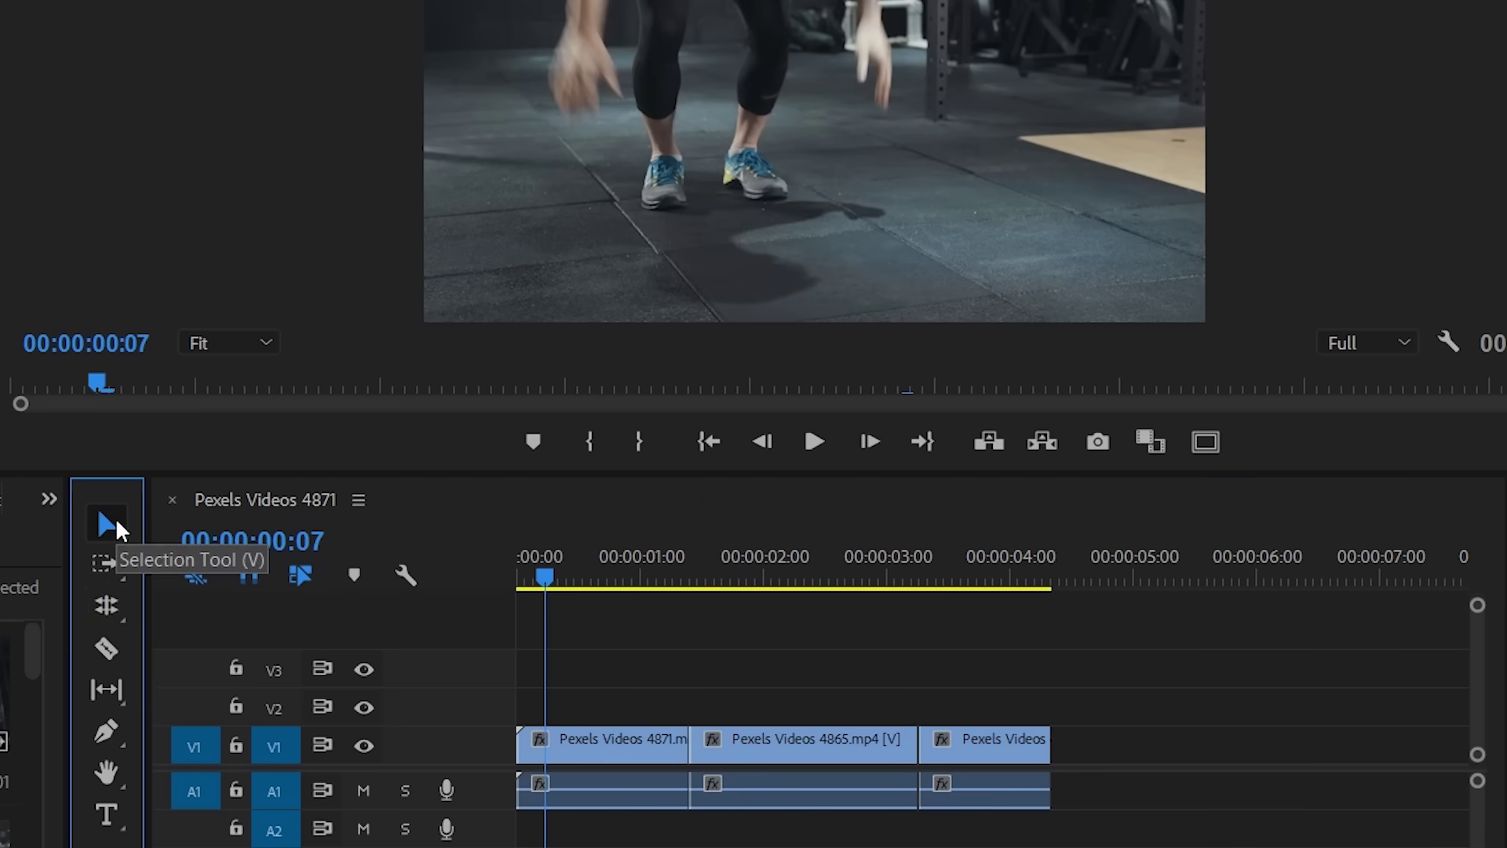
pyautogui.click(110, 608)
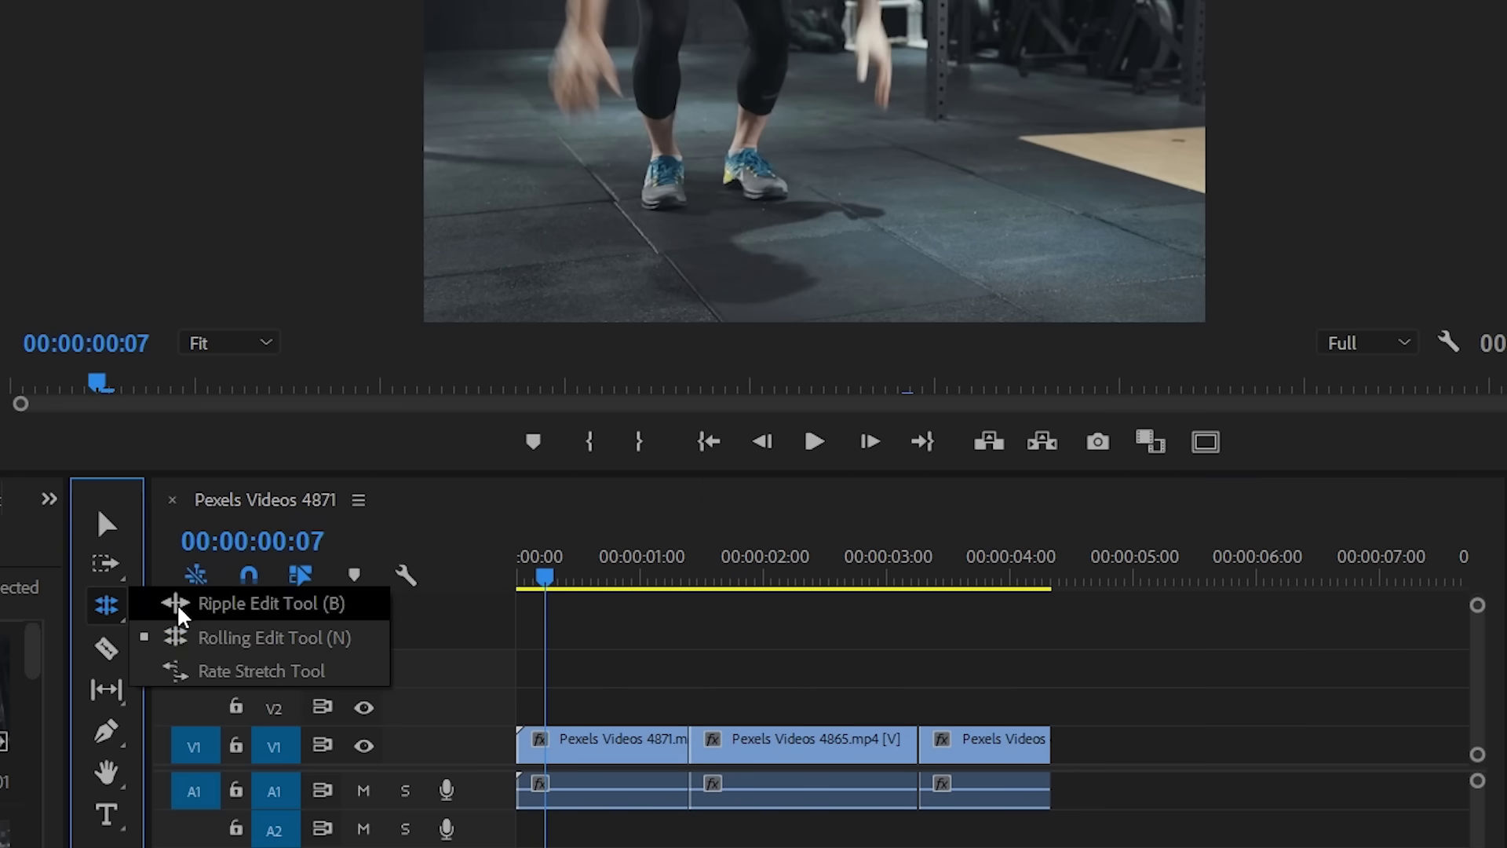